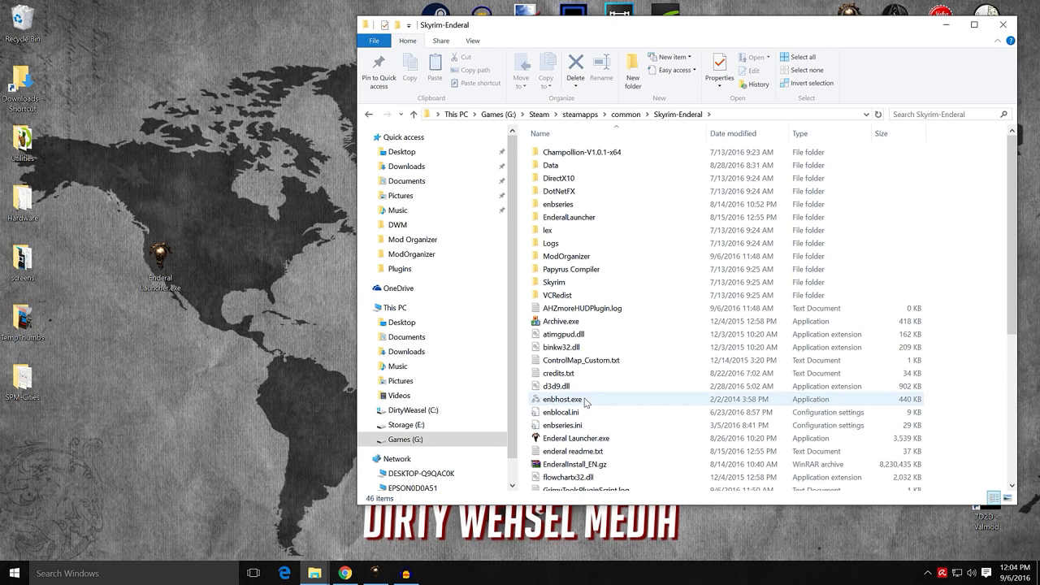
- Open Mod Organizer from the MO_Enderal desktop shortcut and look through the Enderal profile's mod list
{"action": "left_click", "coordinate": [945, 27]}
{"action": "double_click", "coordinate": [856, 36]}
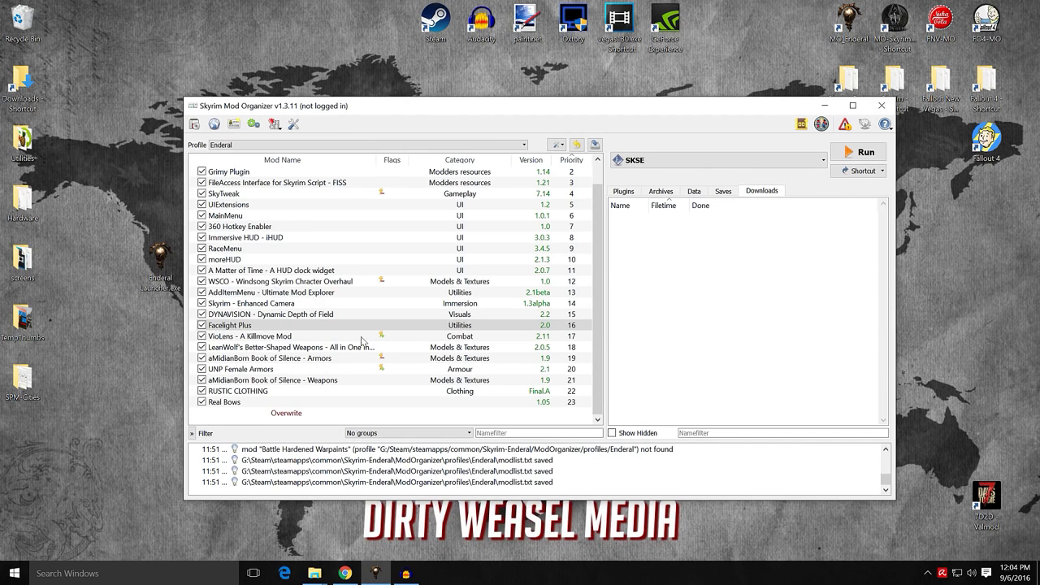
{"action": "left_click_drag", "start_coordinate": [456, 109], "coordinate": [423, 96]}
{"action": "scroll", "coordinate": [550, 214], "scroll_direction": "up", "scroll_amount": 1}
{"action": "scroll", "coordinate": [571, 195], "scroll_direction": "down", "scroll_amount": 1}
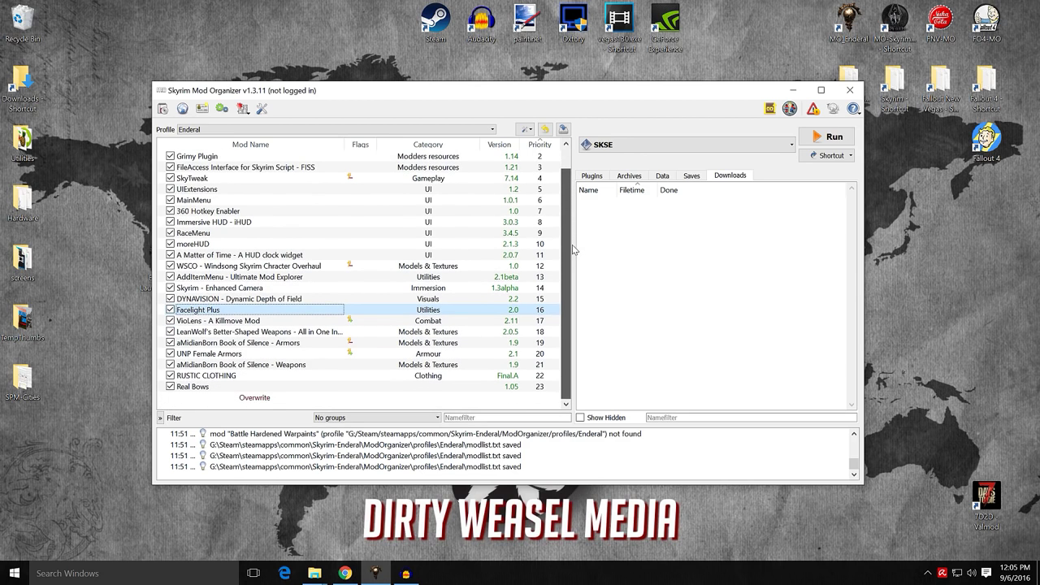
{"action": "scroll", "coordinate": [572, 254], "scroll_direction": "up", "scroll_amount": 1}
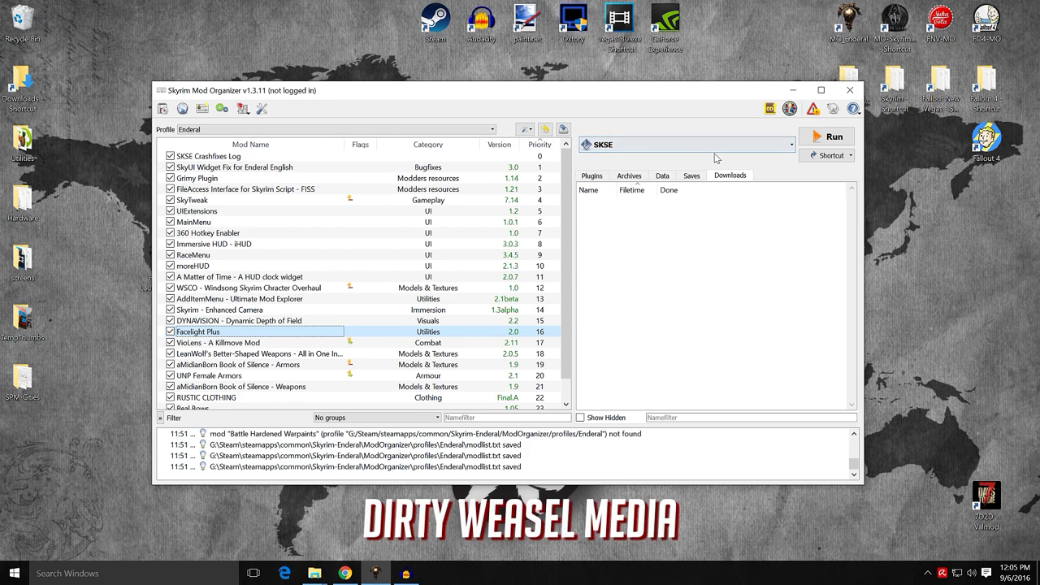
{"action": "left_click", "coordinate": [795, 90]}
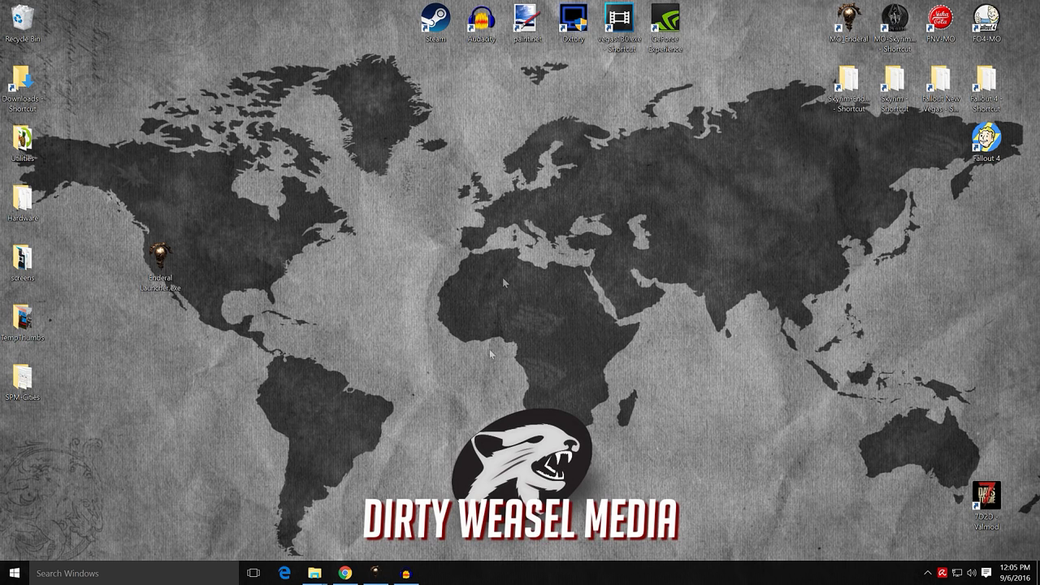
- Switch to Chrome and read the Enderal patch 1.1.3.3 and 1.1.2.9 news on sureai.net
{"action": "left_click", "coordinate": [345, 573]}
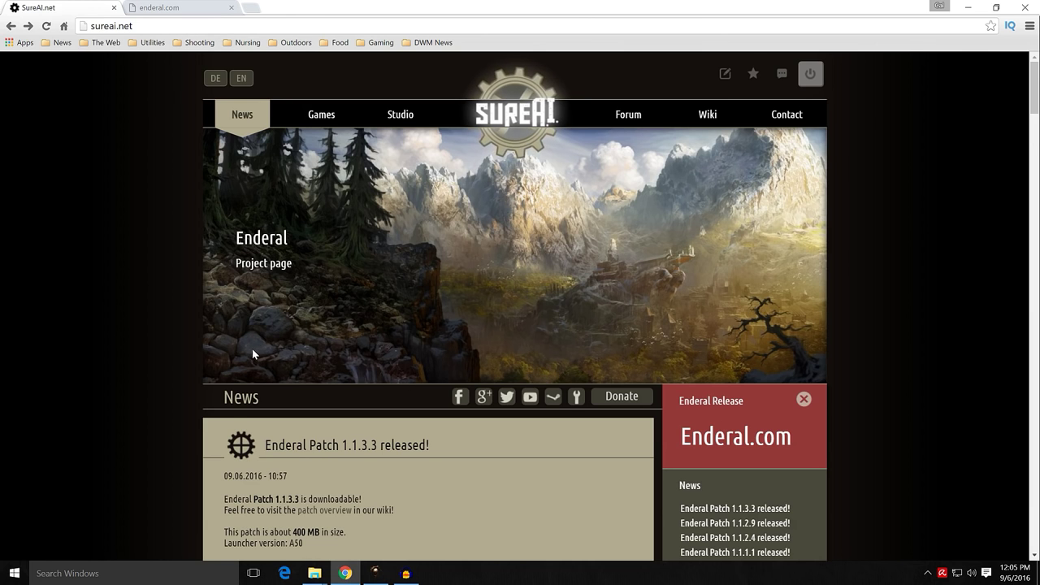
{"action": "scroll", "coordinate": [163, 360], "scroll_direction": "down", "scroll_amount": 3}
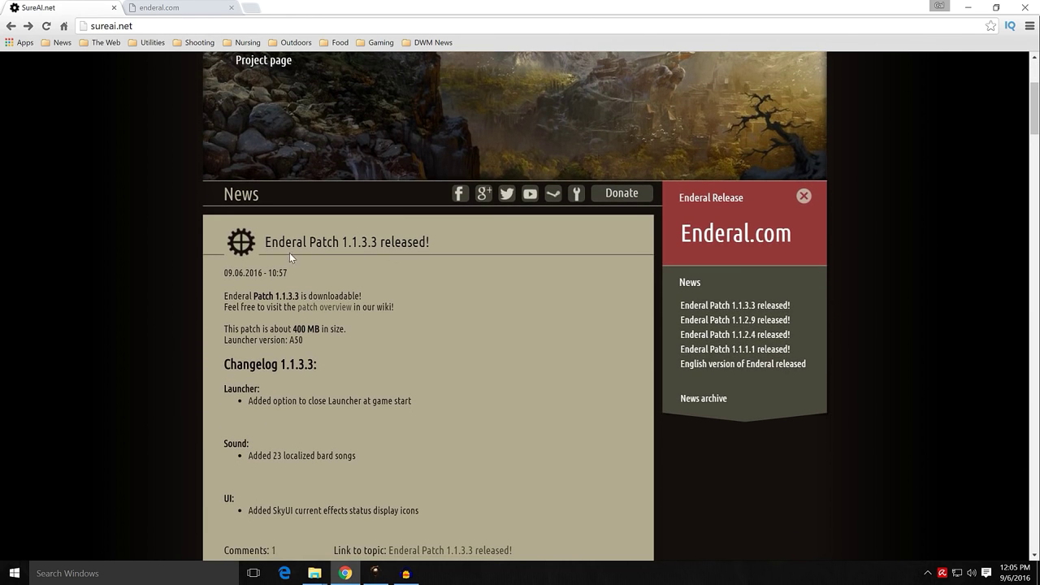
{"action": "scroll", "coordinate": [195, 300], "scroll_direction": "down", "scroll_amount": 5}
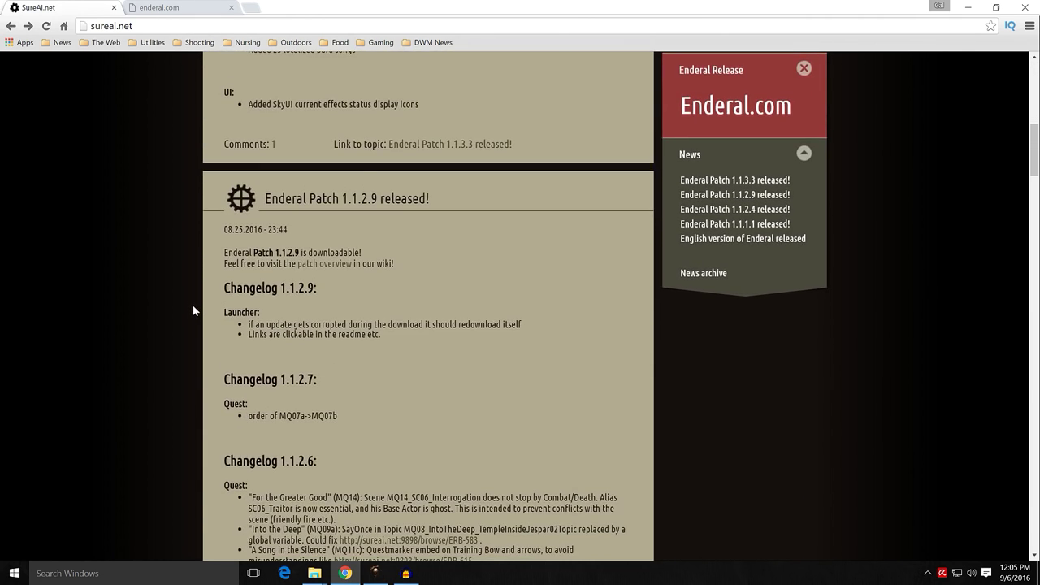
{"action": "scroll", "coordinate": [193, 309], "scroll_direction": "up", "scroll_amount": 5}
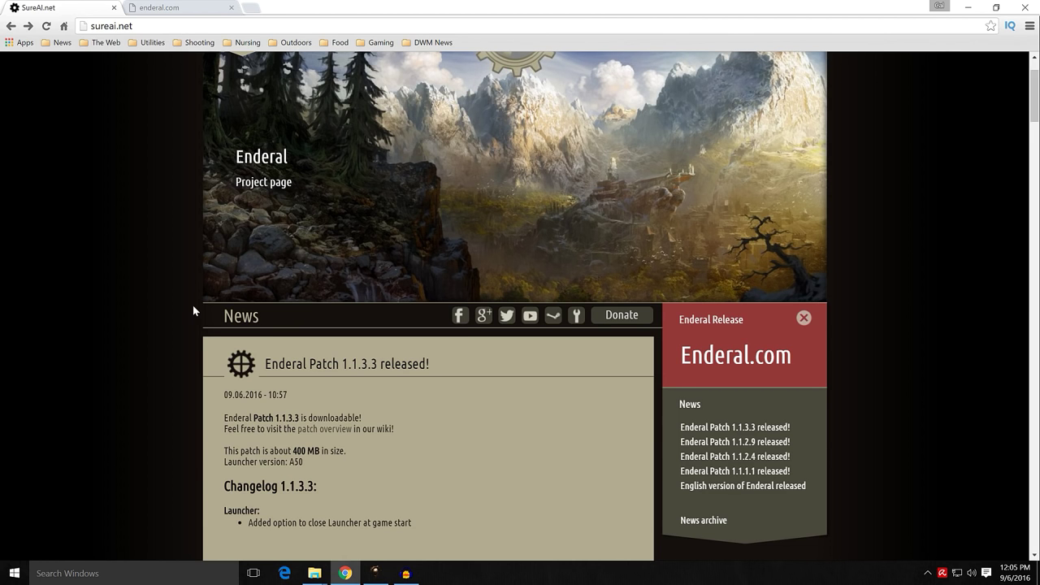
{"action": "left_click", "coordinate": [966, 9]}
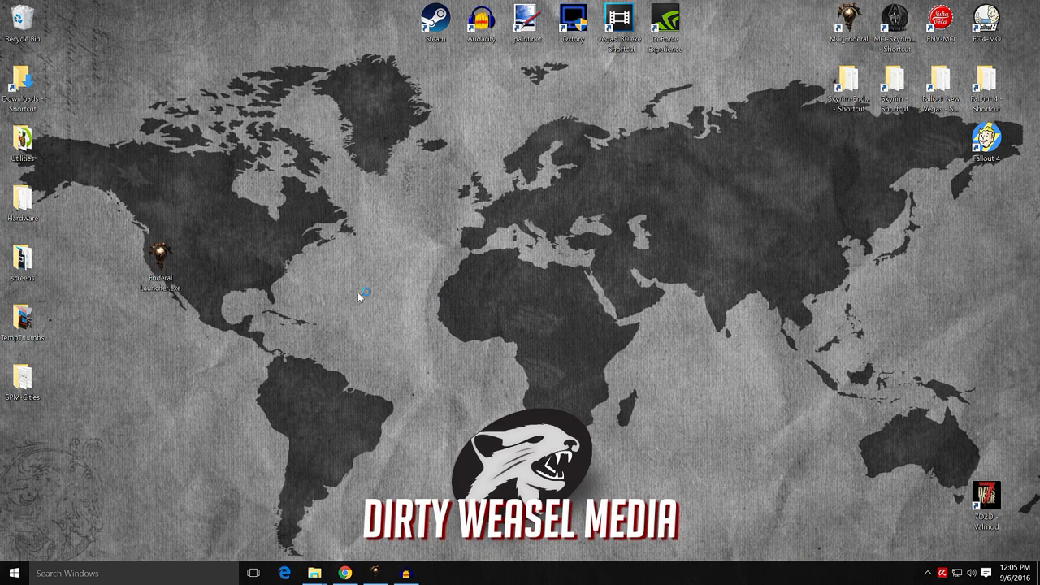
- Open the Skyrim-Enderal folder within steamapps\common in File Explorer and bring Enderal Launcher.exe into view
{"action": "double_click", "coordinate": [850, 81]}
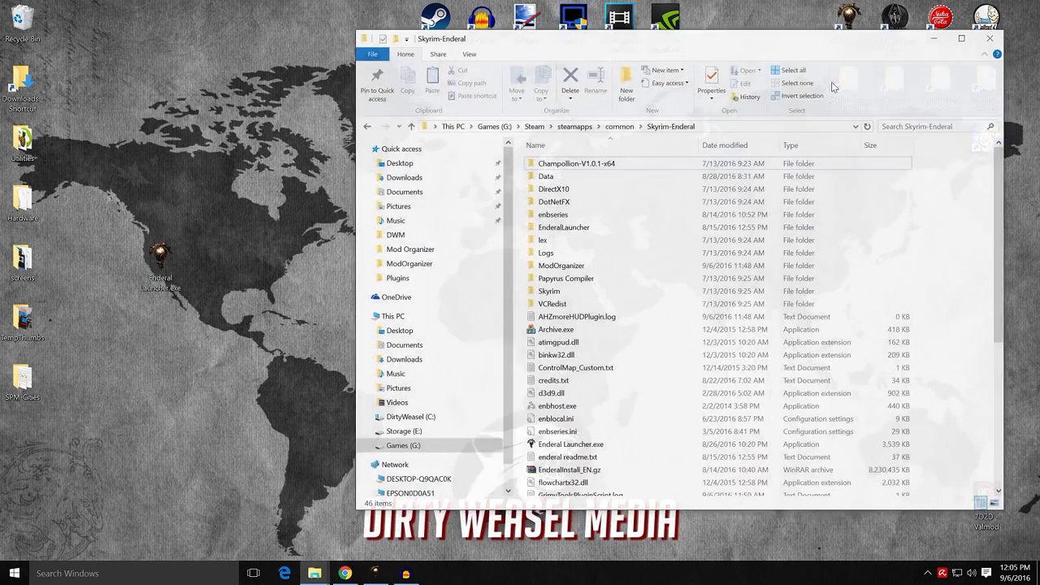
{"action": "left_click", "coordinate": [626, 113]}
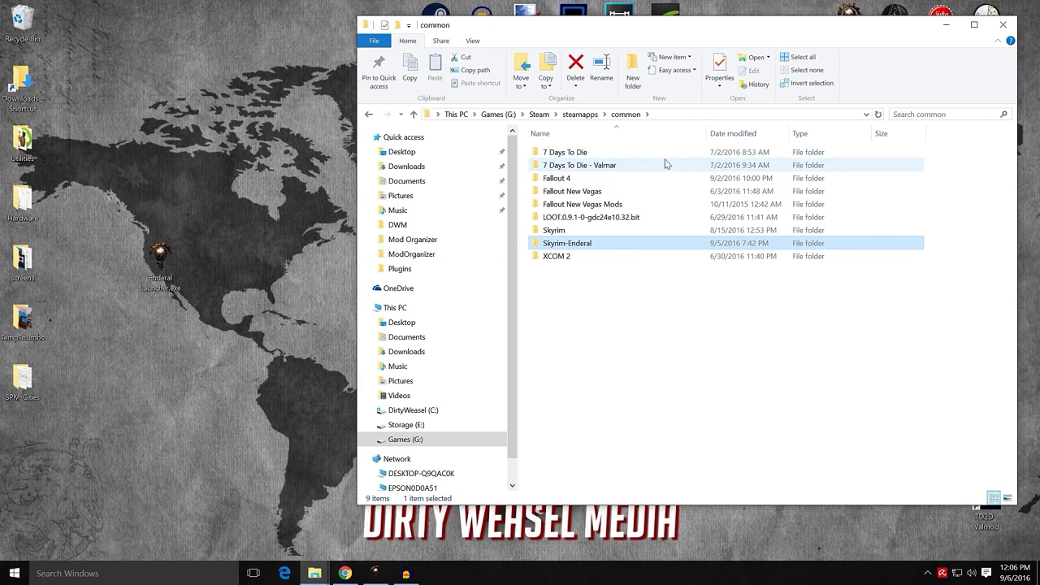
{"action": "double_click", "coordinate": [579, 248]}
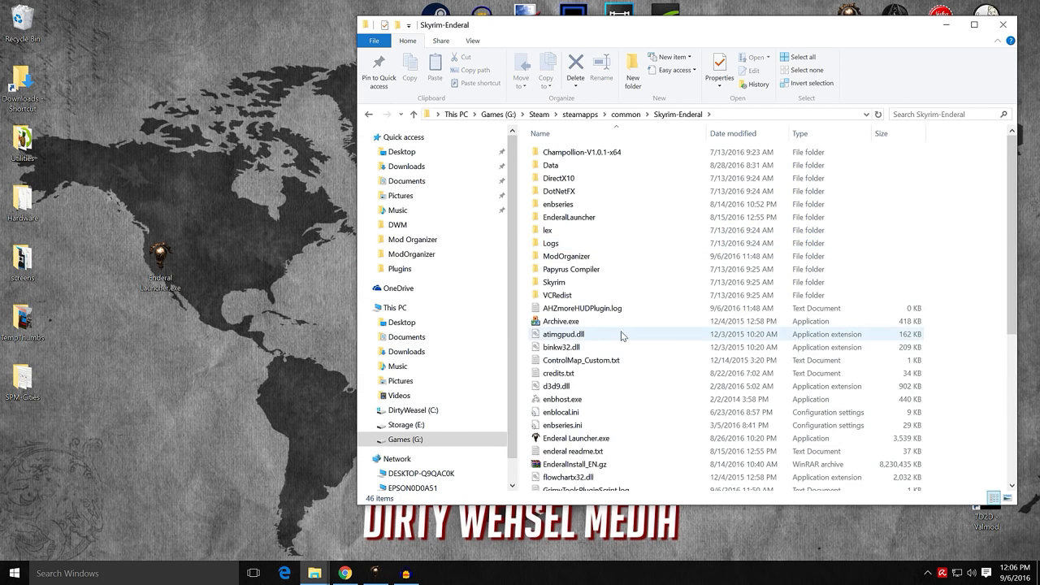
{"action": "scroll", "coordinate": [625, 333], "scroll_direction": "down", "scroll_amount": 3}
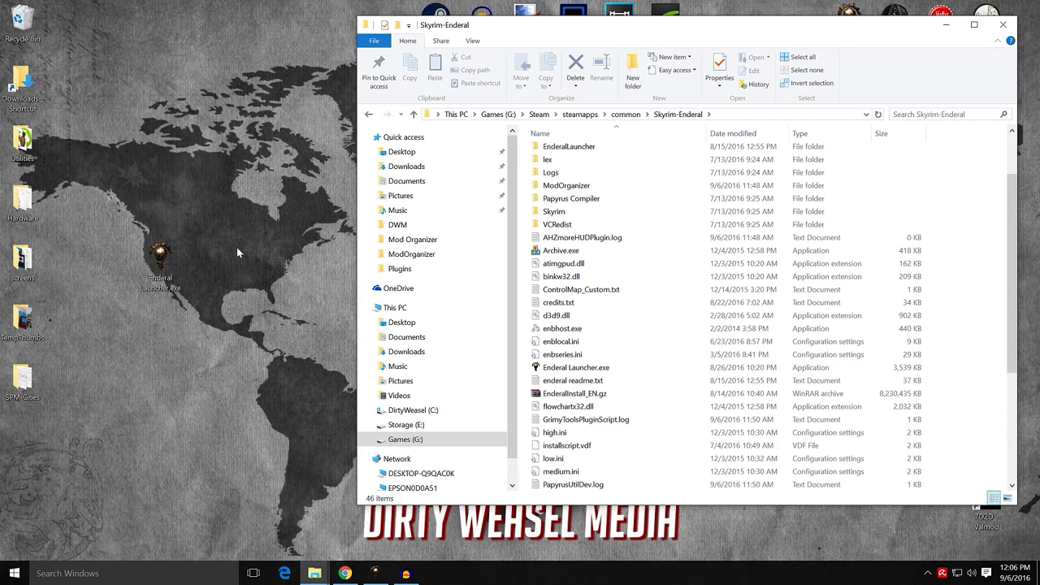
- Switch to enderal.com in Chrome and go through the setup guide from system requirements to the launcher download page
{"action": "left_click", "coordinate": [345, 572]}
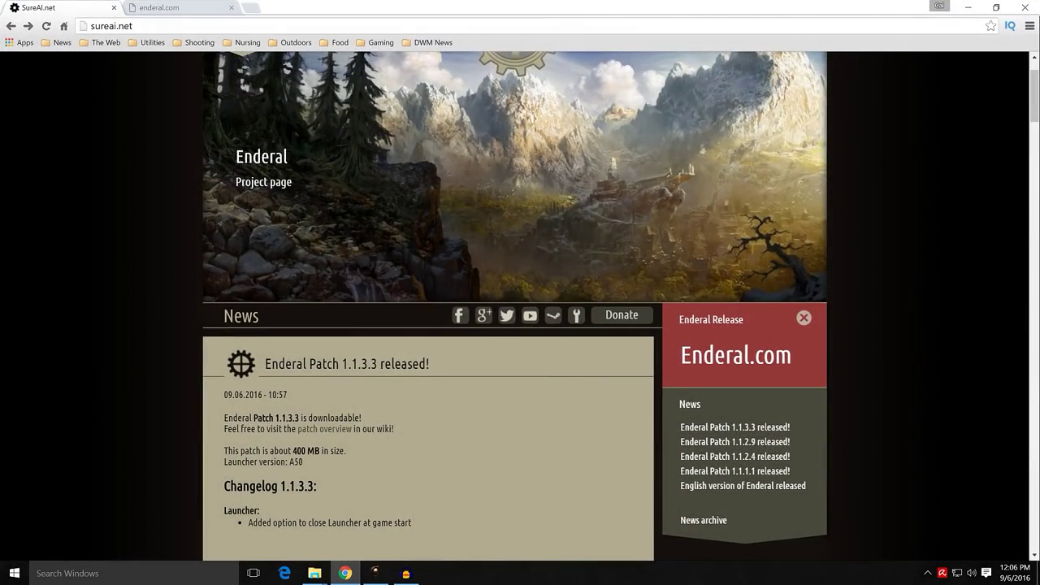
{"action": "left_click", "coordinate": [177, 10]}
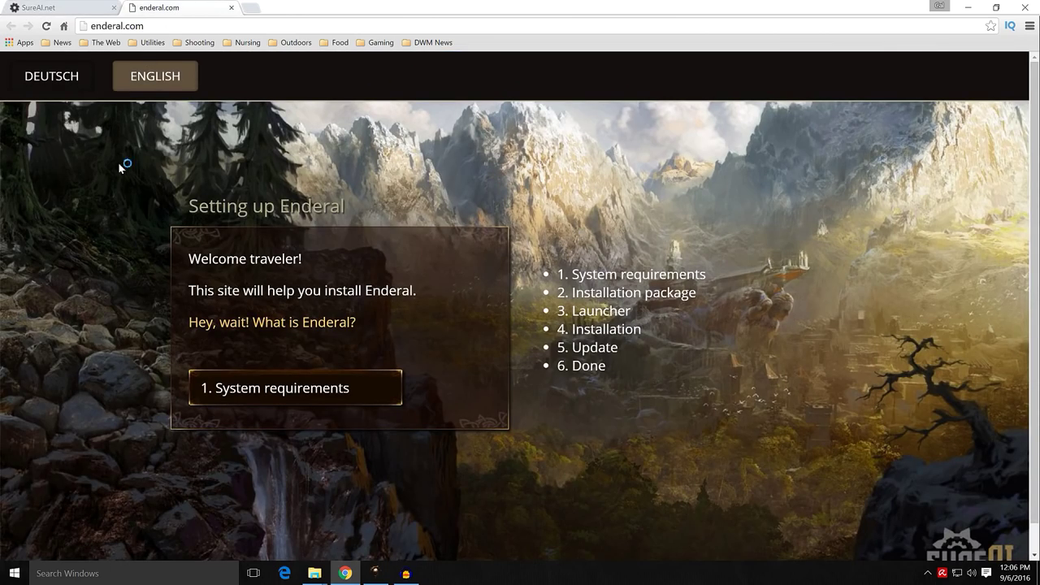
{"action": "left_click", "coordinate": [271, 388]}
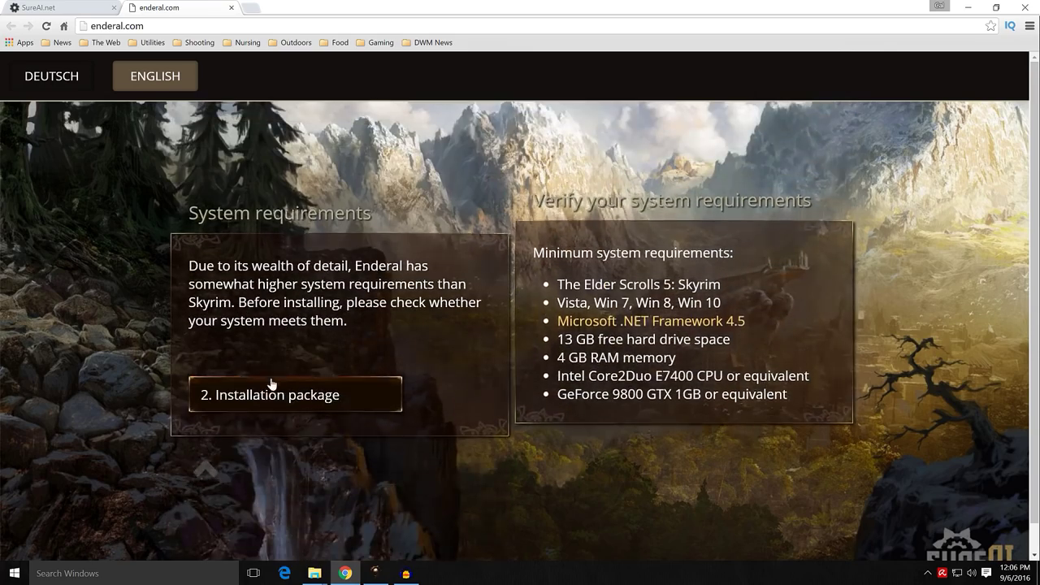
{"action": "left_click", "coordinate": [274, 397]}
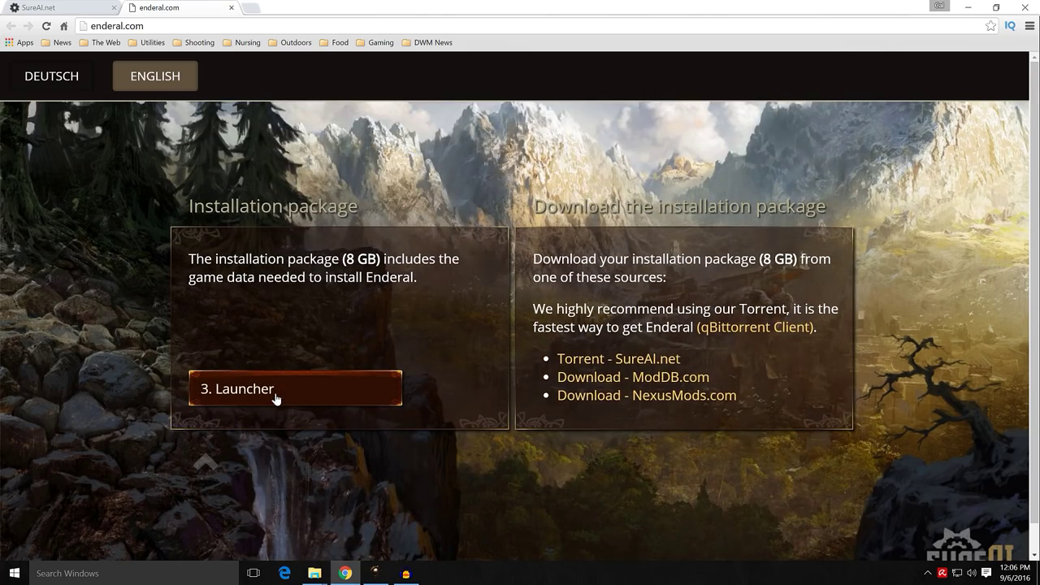
{"action": "left_click", "coordinate": [276, 397]}
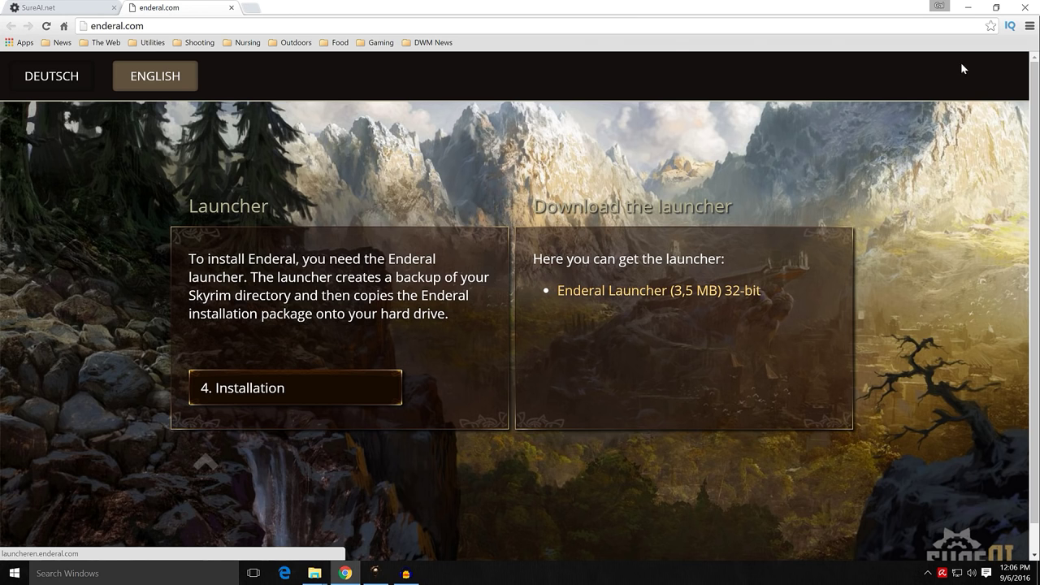
{"action": "left_click", "coordinate": [968, 7]}
- Copy Enderal Launcher.exe from the desktop into the Skyrim-Enderal folder, replacing the existing file, and close the opened launcher
{"action": "left_click_drag", "start_coordinate": [160, 259], "coordinate": [163, 199]}
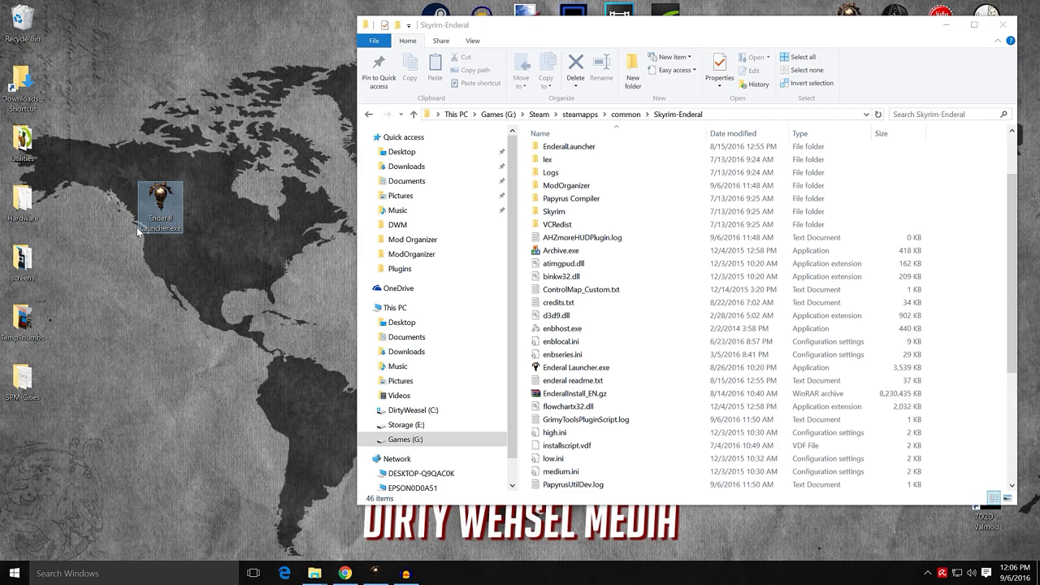
{"action": "left_click_drag", "start_coordinate": [160, 203], "coordinate": [957, 372]}
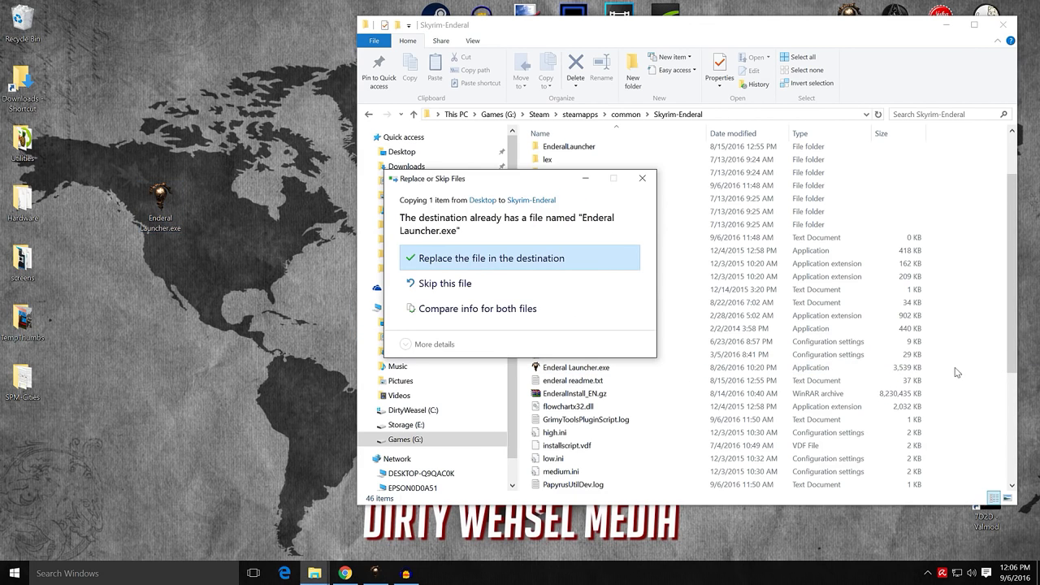
{"action": "left_click", "coordinate": [486, 262]}
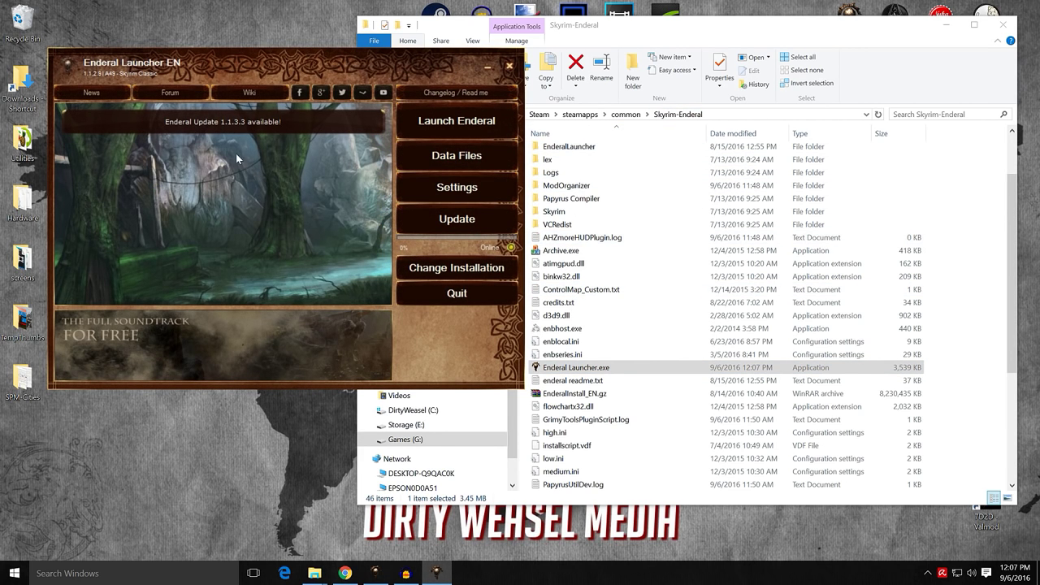
{"action": "left_click", "coordinate": [510, 67]}
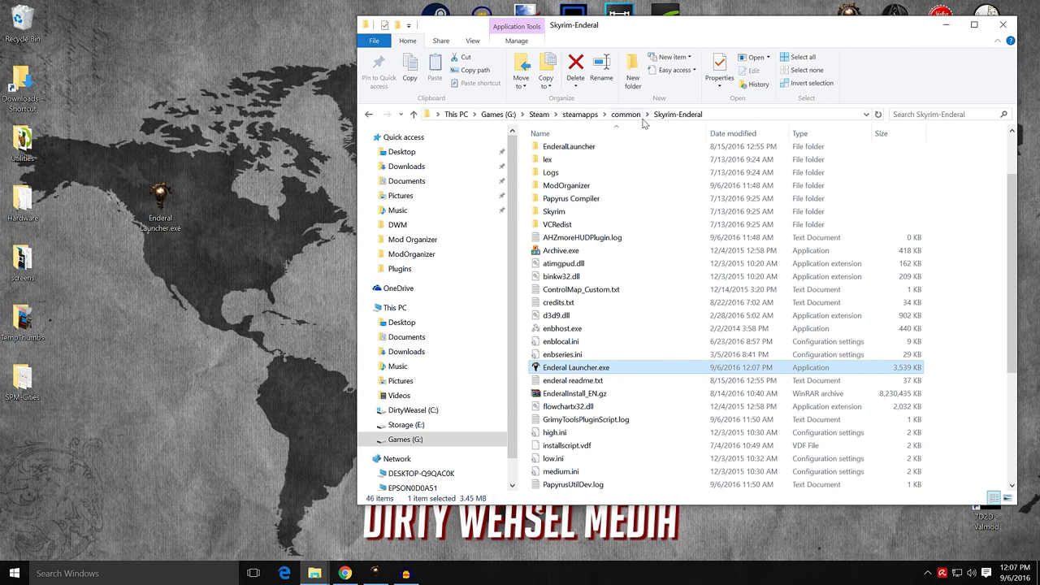
{"action": "left_click", "coordinate": [946, 25]}
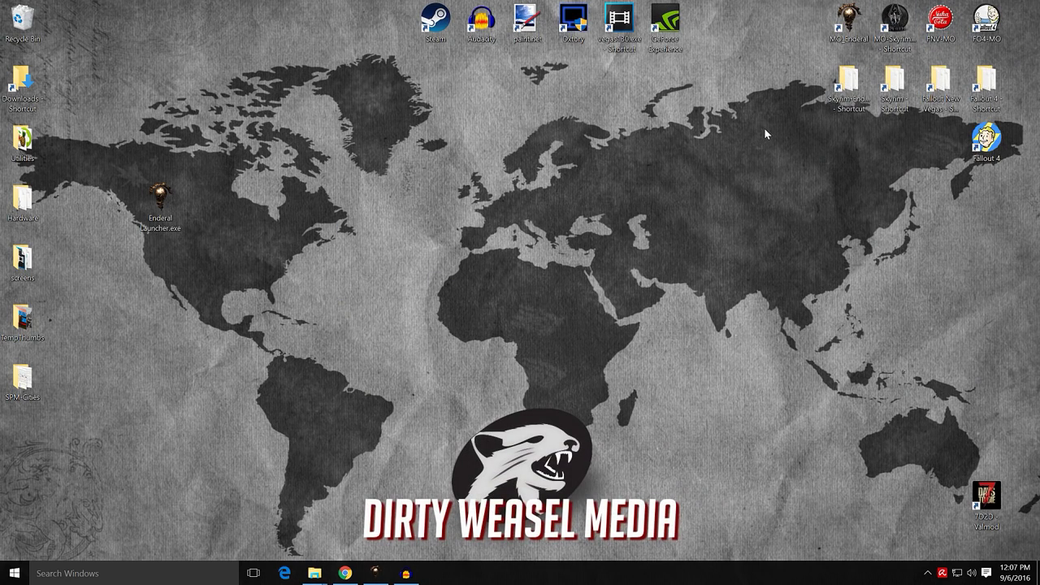
- Switch back to Mod Organizer and review the enabled mods and the available profiles
{"action": "left_click", "coordinate": [376, 574]}
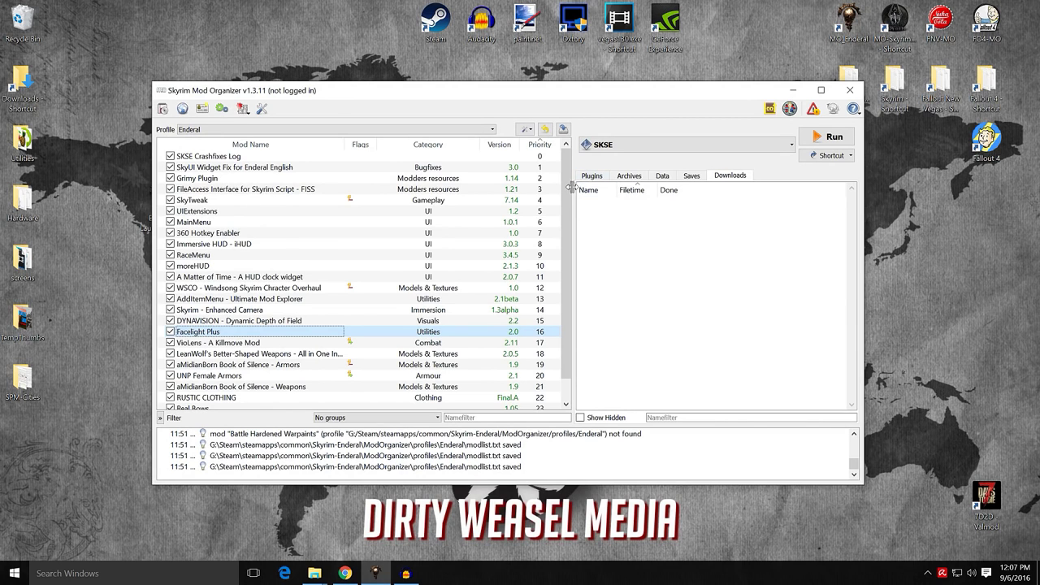
{"action": "scroll", "coordinate": [568, 272], "scroll_direction": "down", "scroll_amount": 1}
{"action": "scroll", "coordinate": [564, 228], "scroll_direction": "up", "scroll_amount": 1}
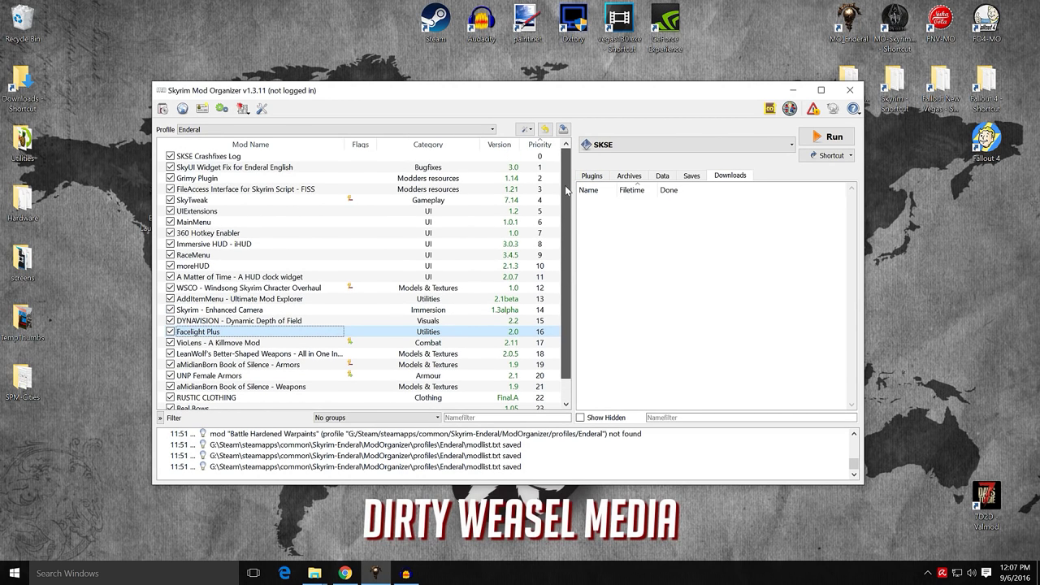
{"action": "scroll", "coordinate": [568, 191], "scroll_direction": "down", "scroll_amount": 1}
{"action": "scroll", "coordinate": [568, 187], "scroll_direction": "up", "scroll_amount": 1}
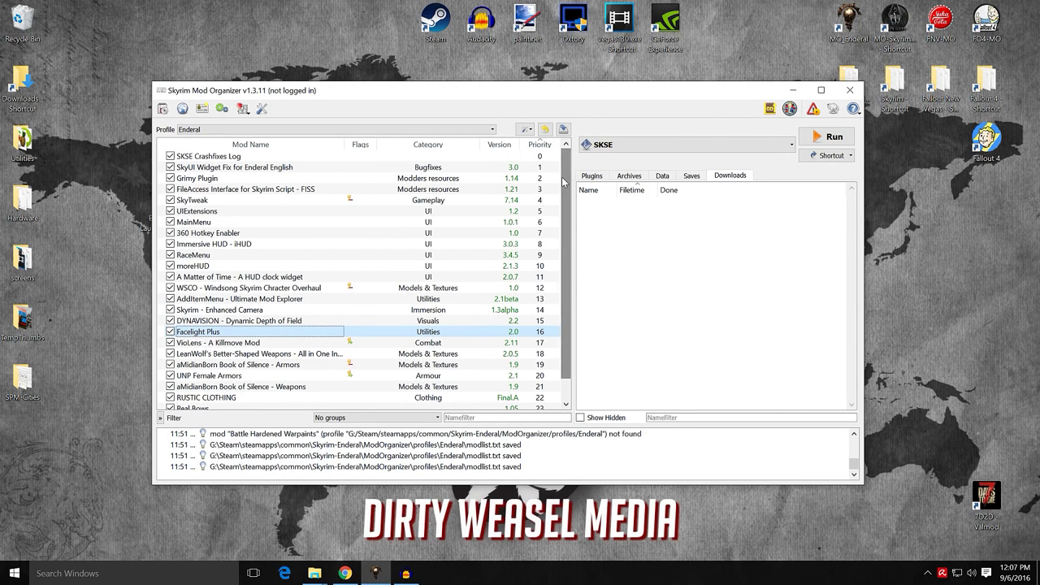
{"action": "scroll", "coordinate": [569, 187], "scroll_direction": "down", "scroll_amount": 1}
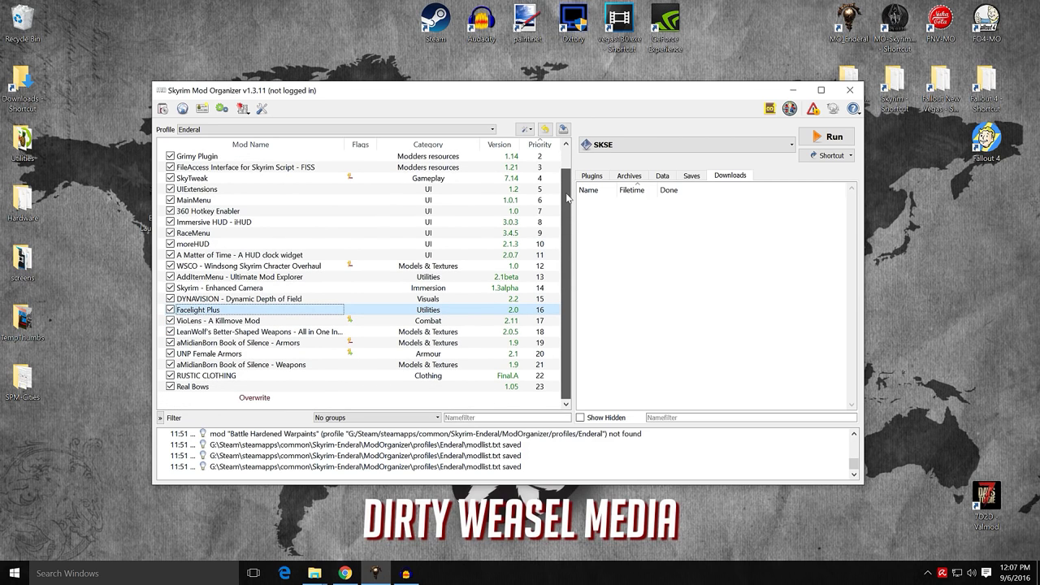
{"action": "scroll", "coordinate": [569, 197], "scroll_direction": "up", "scroll_amount": 1}
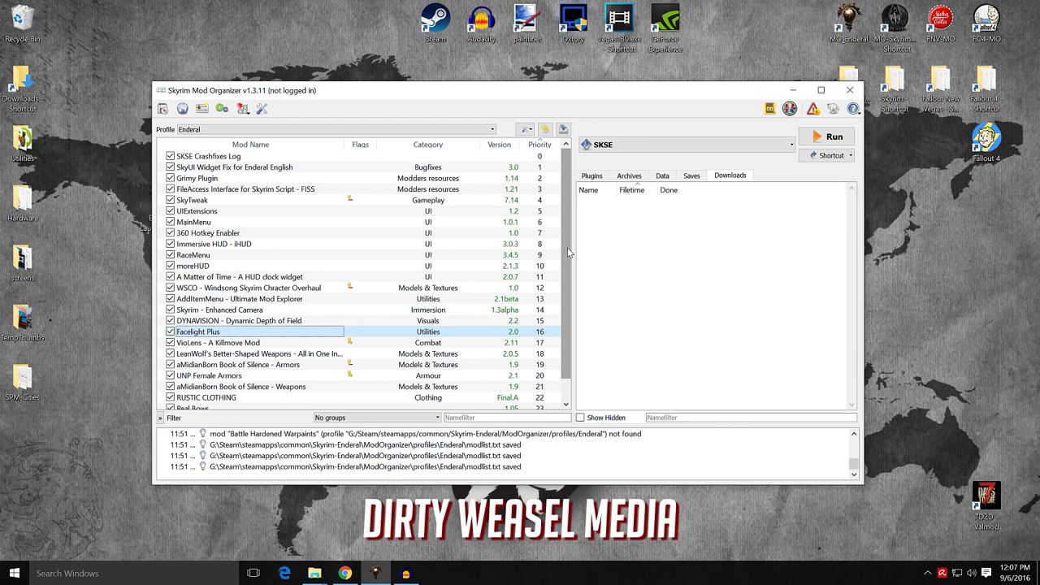
{"action": "left_click", "coordinate": [476, 129]}
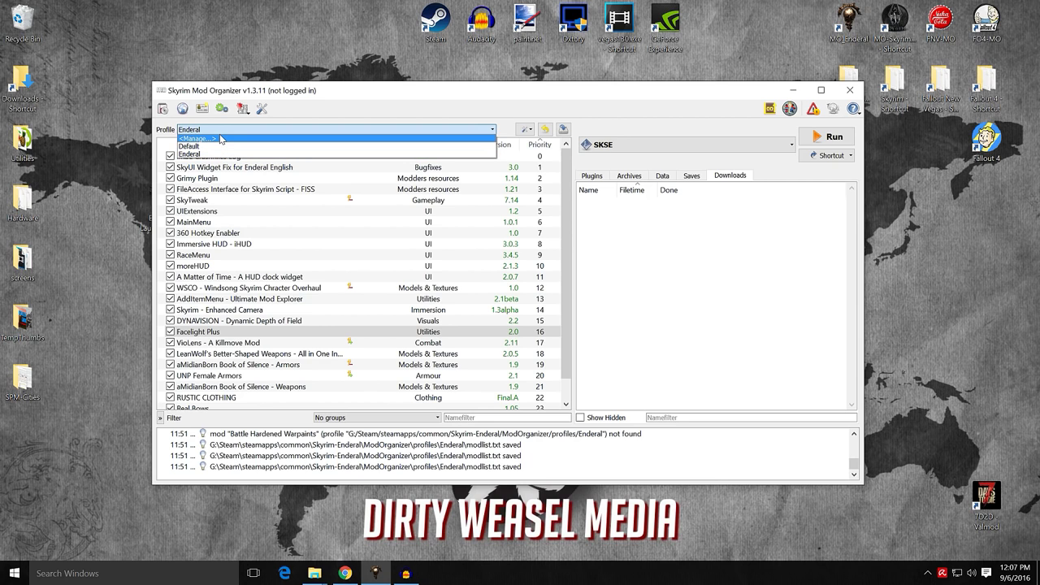
{"action": "left_click", "coordinate": [452, 110]}
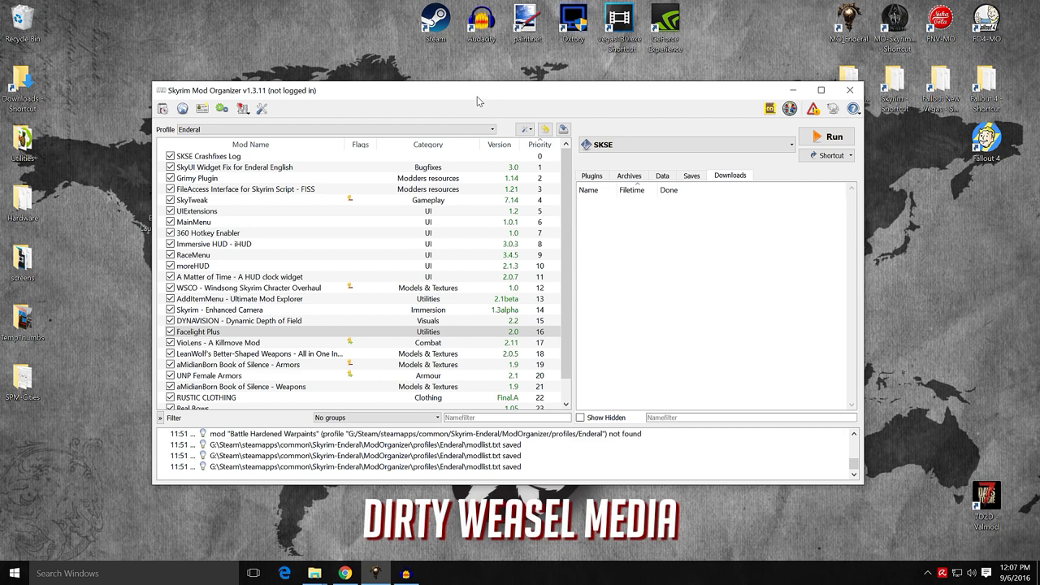
{"action": "left_click_drag", "start_coordinate": [476, 95], "coordinate": [466, 96]}
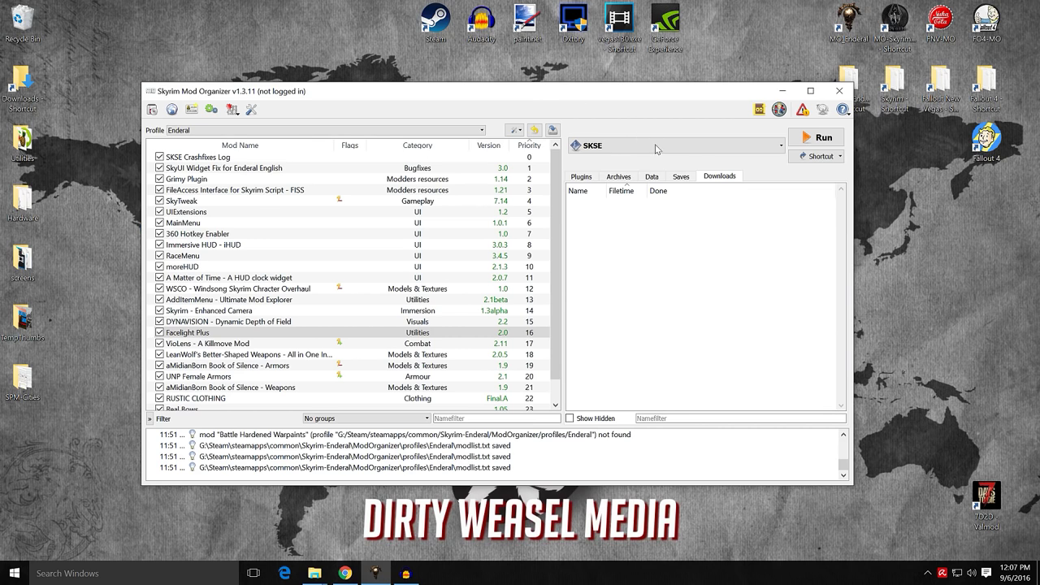
- Run the Enderal Launcher executable from Mod Organizer and move its window to the middle of the desktop
{"action": "left_click", "coordinate": [776, 147]}
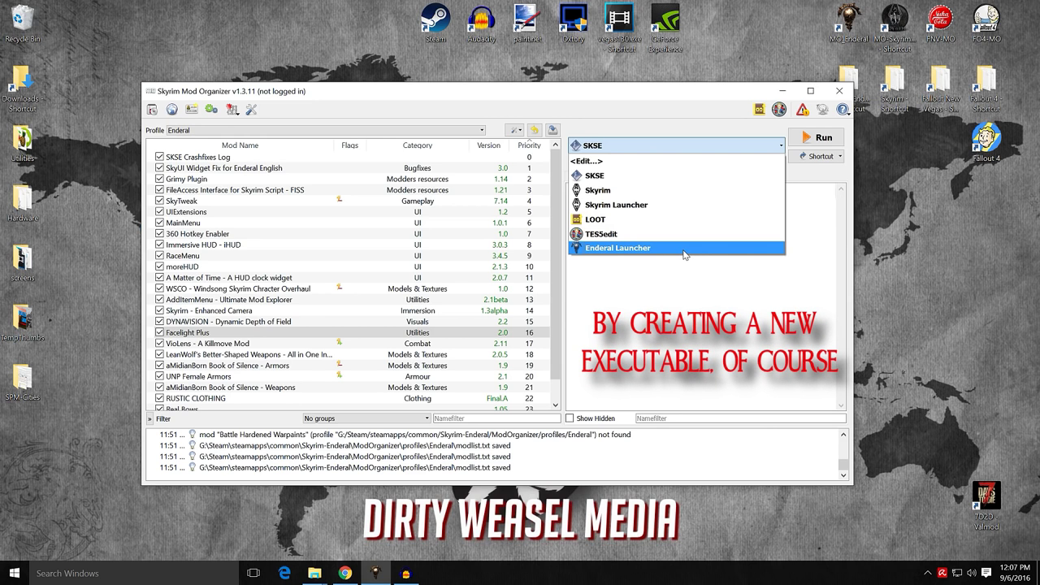
{"action": "left_click", "coordinate": [684, 248]}
{"action": "left_click", "coordinate": [816, 138]}
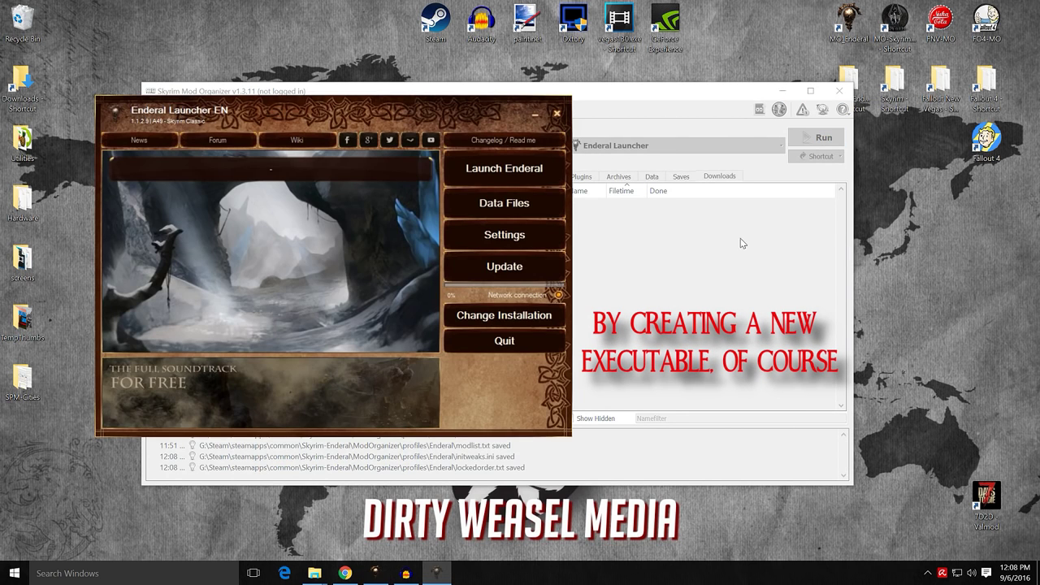
{"action": "left_click_drag", "start_coordinate": [343, 116], "coordinate": [466, 114]}
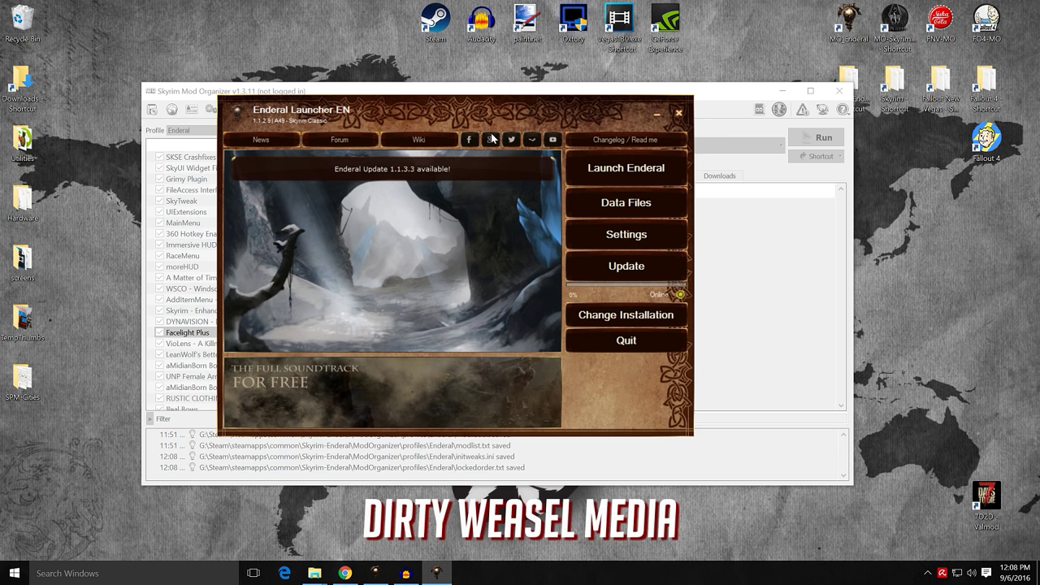
{"action": "left_click_drag", "start_coordinate": [502, 96], "coordinate": [569, 107]}
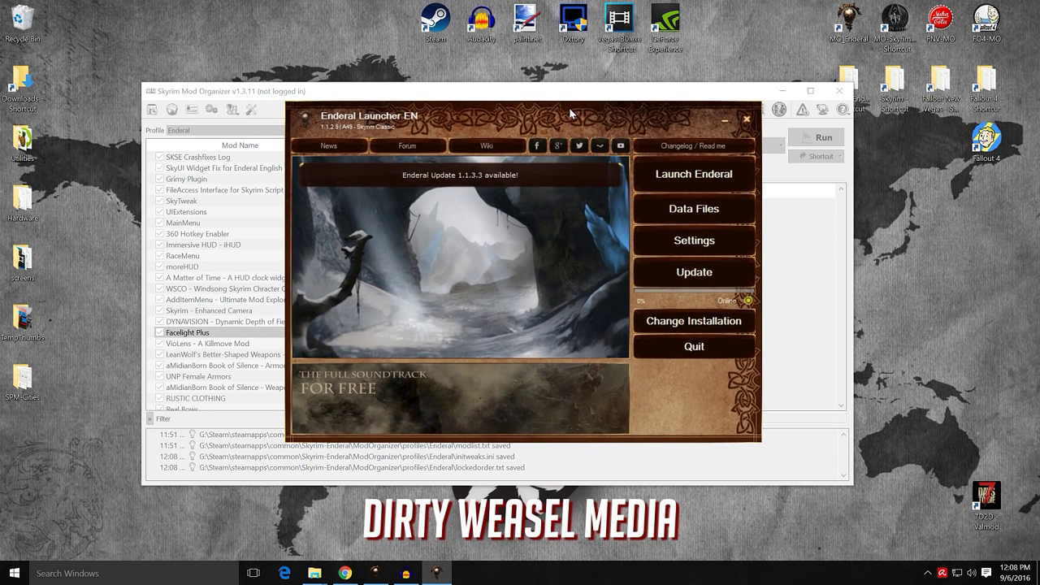
- Quit the Enderal Launcher, review the Enderal profile's skyrim.ini in Mod Organizer's INI Editor and close it
{"action": "left_click", "coordinate": [668, 346]}
{"action": "left_click", "coordinate": [234, 109]}
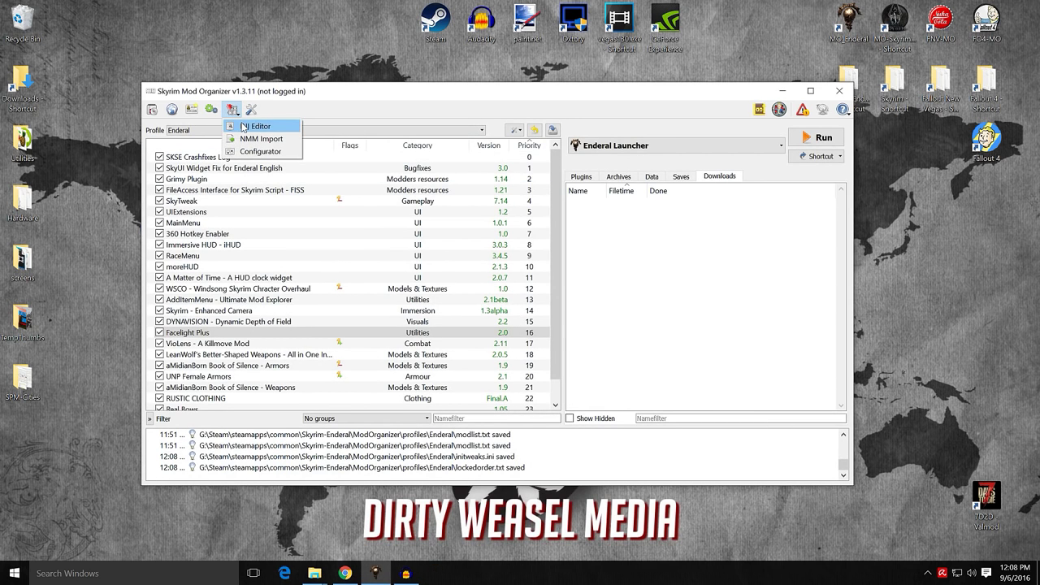
{"action": "left_click", "coordinate": [253, 124]}
{"action": "mouse_move", "coordinate": [610, 285]}
{"action": "left_mouse_down"}
{"action": "mouse_move", "coordinate": [610, 375]}
{"action": "mouse_move", "coordinate": [608, 276]}
{"action": "left_mouse_up"}
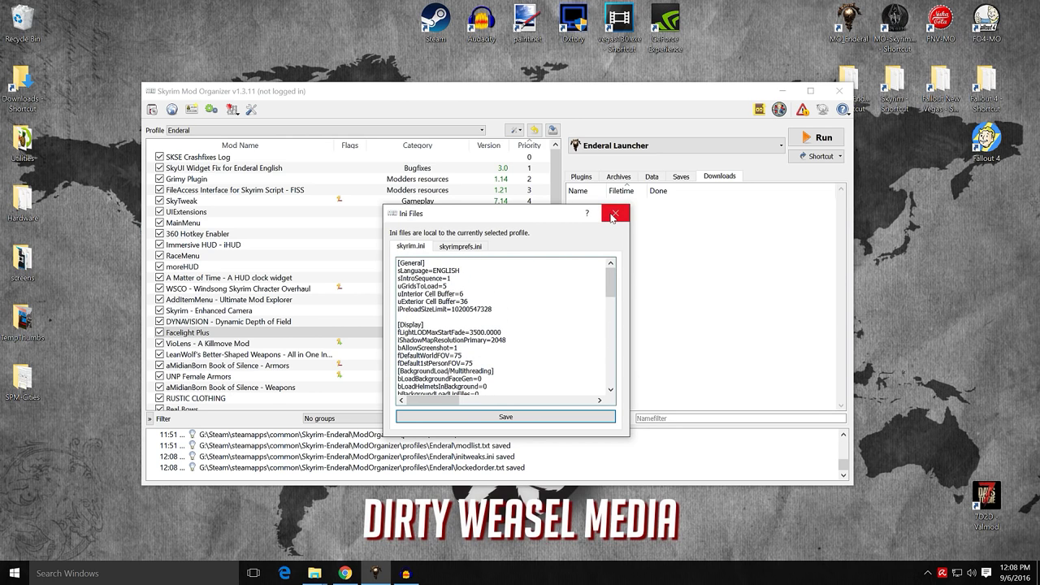
{"action": "left_click", "coordinate": [614, 214]}
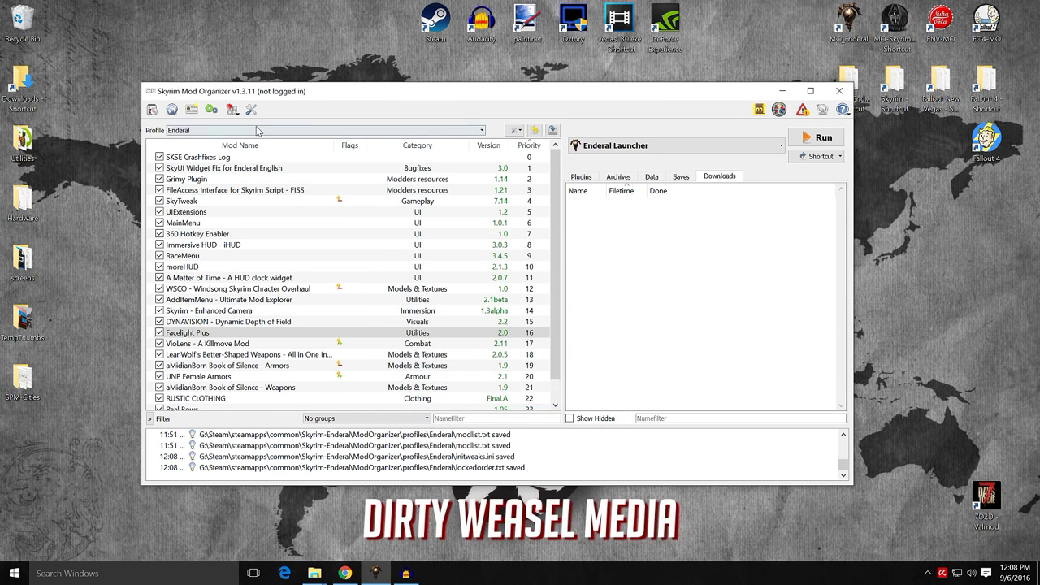
- Switch the Mod Organizer profile to Default and back to Enderal
{"action": "left_click", "coordinate": [232, 108]}
{"action": "left_click", "coordinate": [316, 112]}
{"action": "left_click", "coordinate": [479, 131]}
{"action": "left_click", "coordinate": [368, 146]}
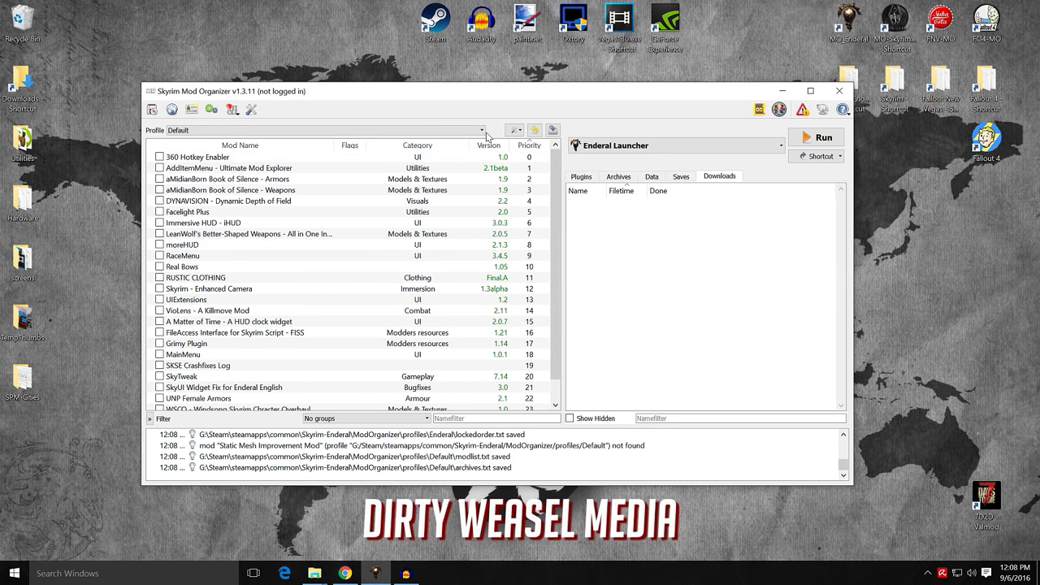
{"action": "left_click", "coordinate": [479, 131]}
{"action": "left_click", "coordinate": [390, 155]}
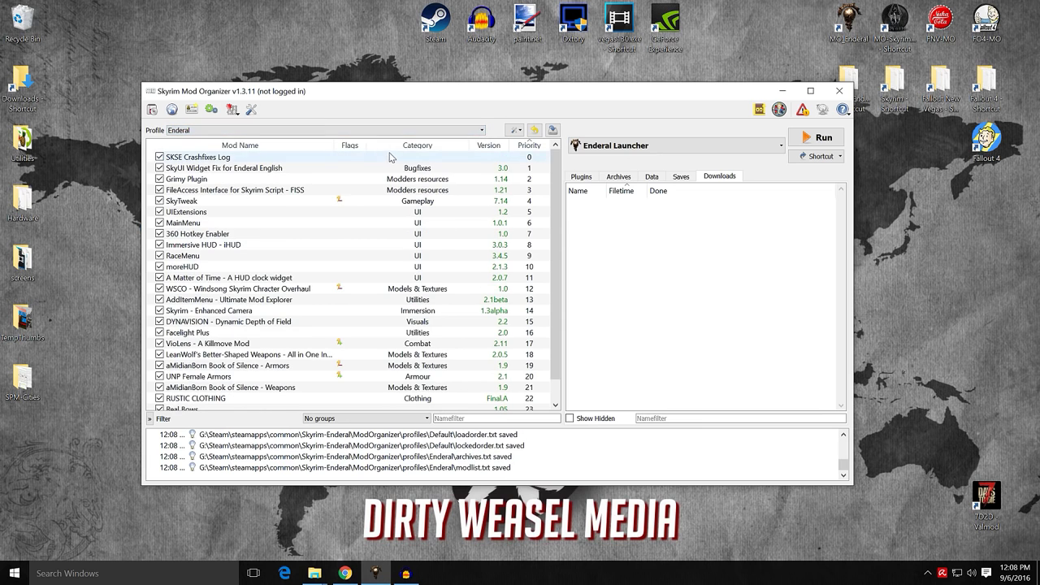
- Run the Enderal Launcher from Mod Organizer and look through its Common, Details, Visibility and Audio settings
{"action": "left_click", "coordinate": [815, 143]}
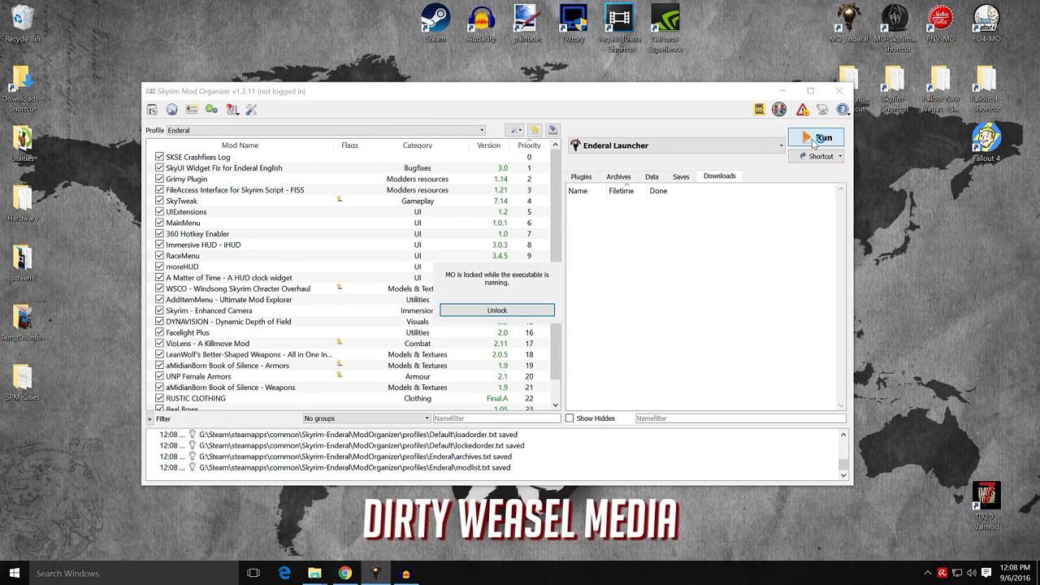
{"action": "left_click", "coordinate": [422, 123]}
{"action": "left_click", "coordinate": [391, 155]}
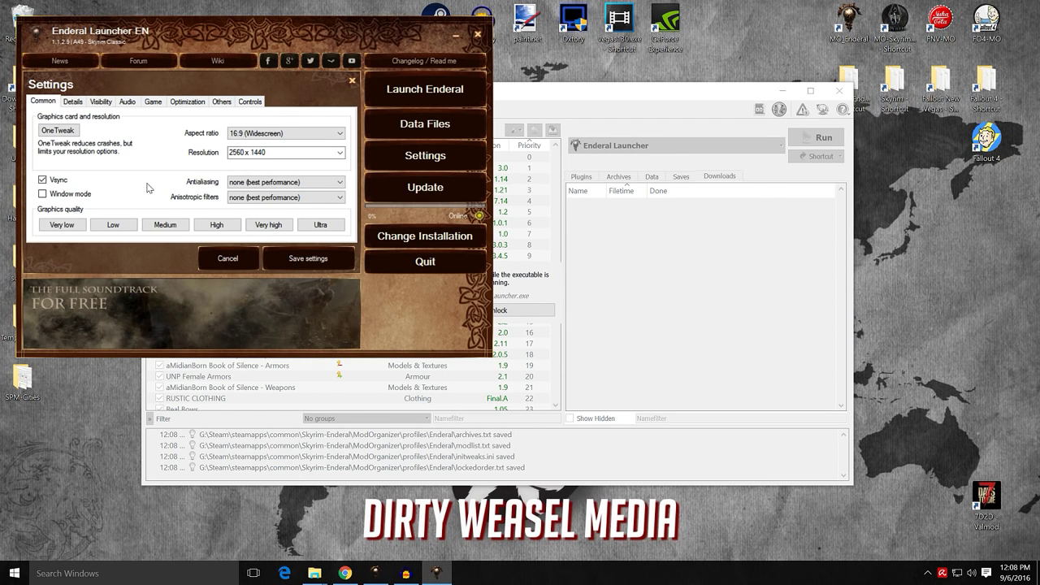
{"action": "left_click", "coordinate": [75, 103]}
{"action": "left_click", "coordinate": [101, 103]}
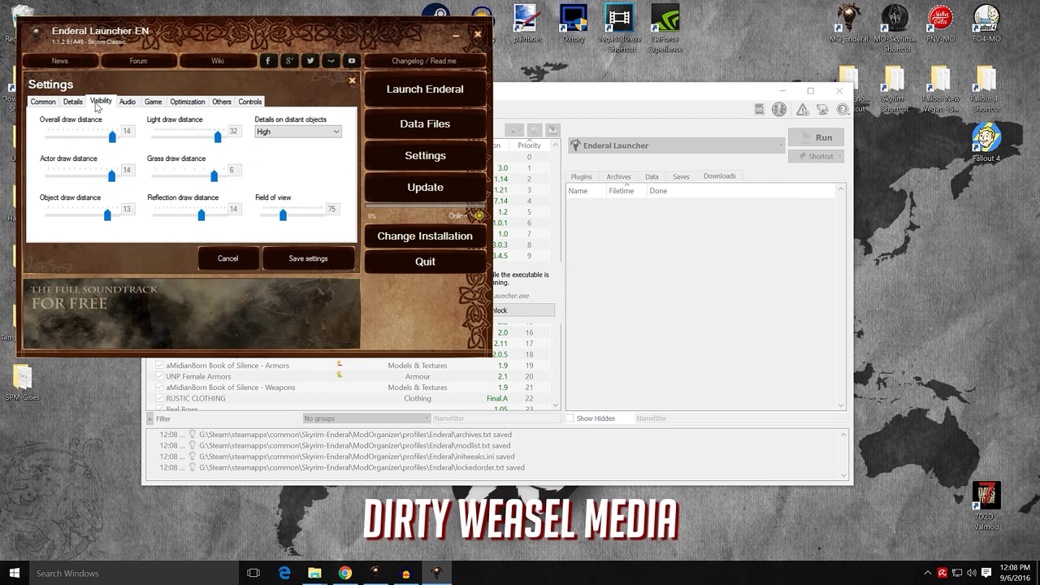
{"action": "left_click", "coordinate": [135, 103]}
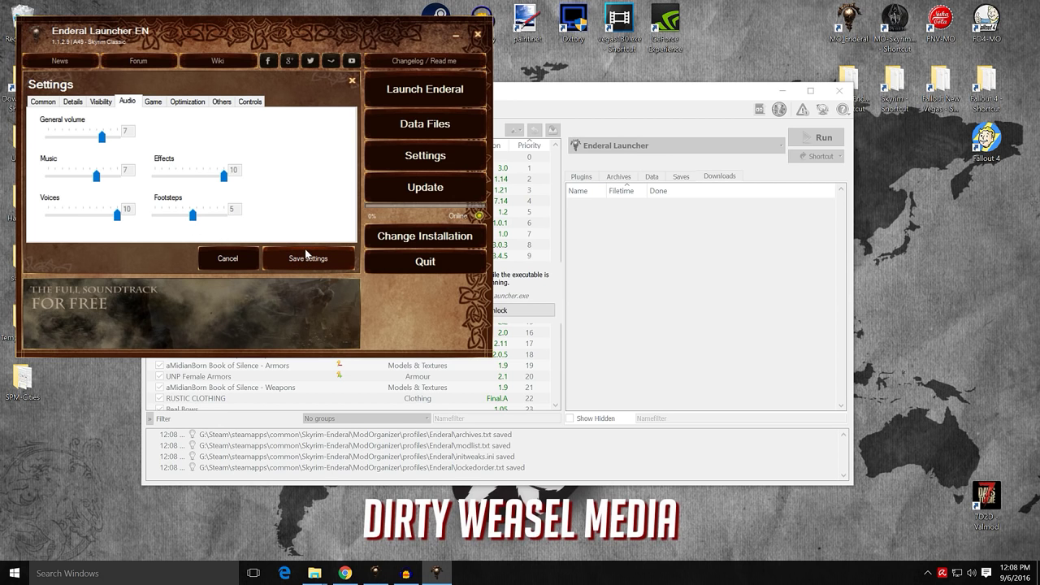
{"action": "left_click_drag", "start_coordinate": [321, 38], "coordinate": [477, 225]}
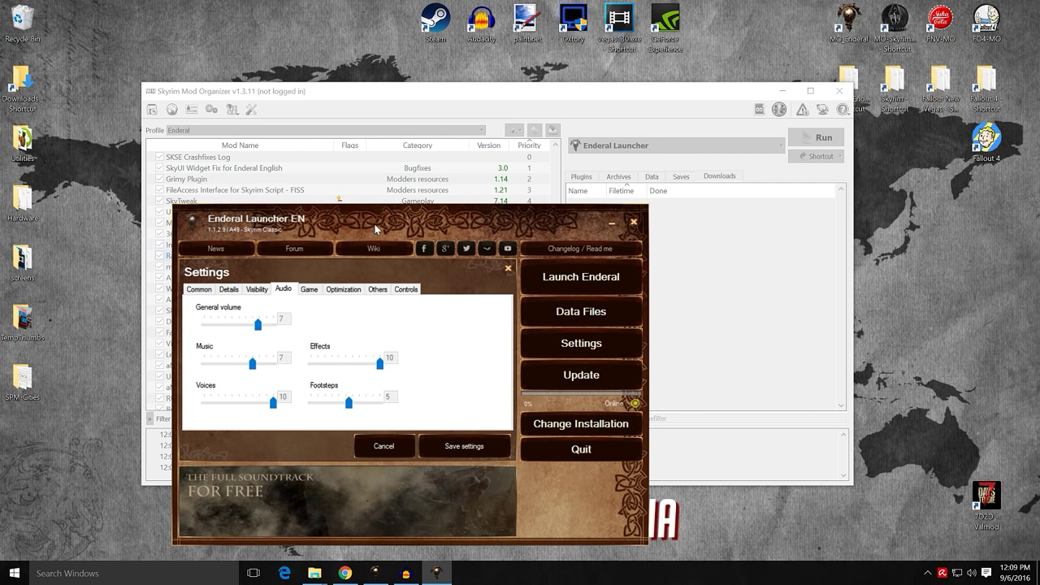
{"action": "left_click_drag", "start_coordinate": [375, 222], "coordinate": [386, 204]}
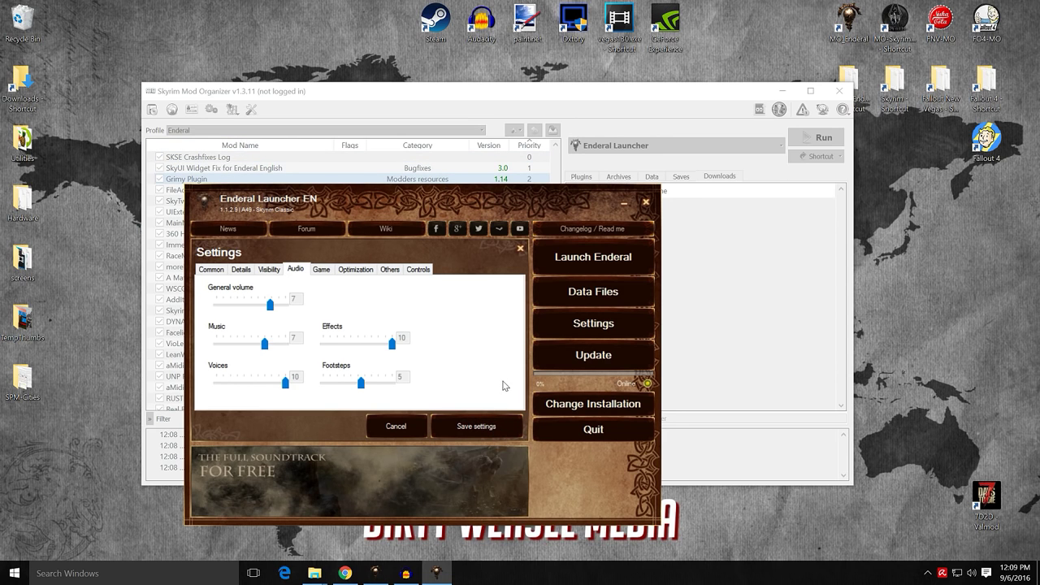
- View the launcher's update page, quit it, and start Enderal Launcher.exe directly from the Skyrim-Enderal folder
{"action": "left_click", "coordinate": [582, 358]}
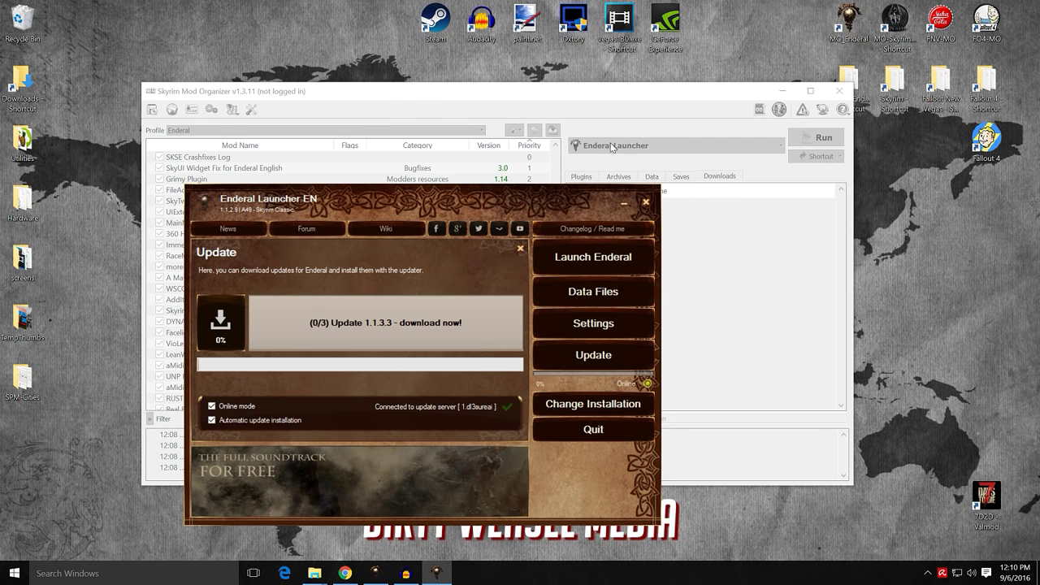
{"action": "left_click", "coordinate": [592, 427]}
{"action": "left_click", "coordinate": [315, 573]}
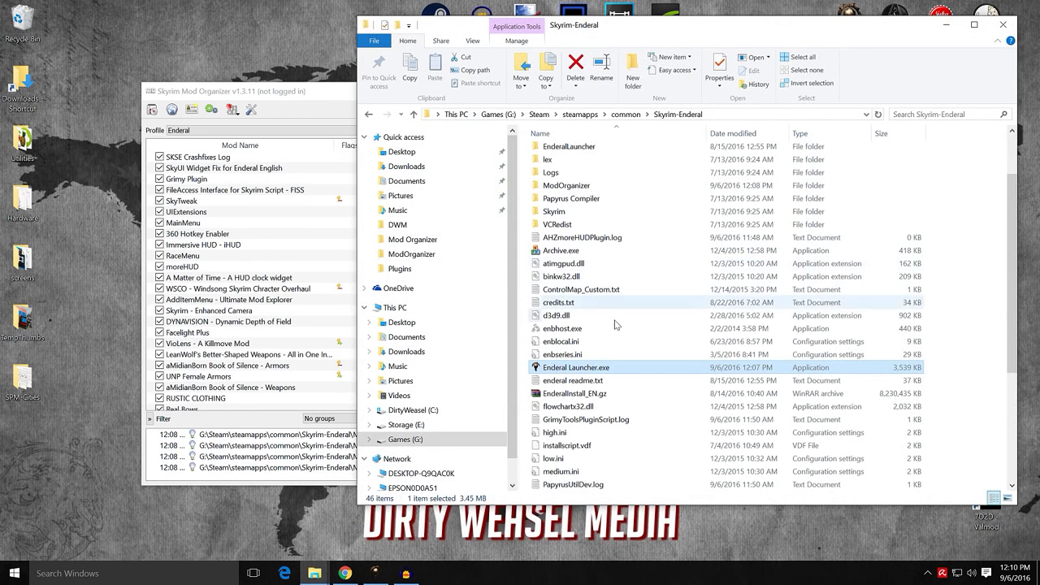
{"action": "double_click", "coordinate": [609, 374]}
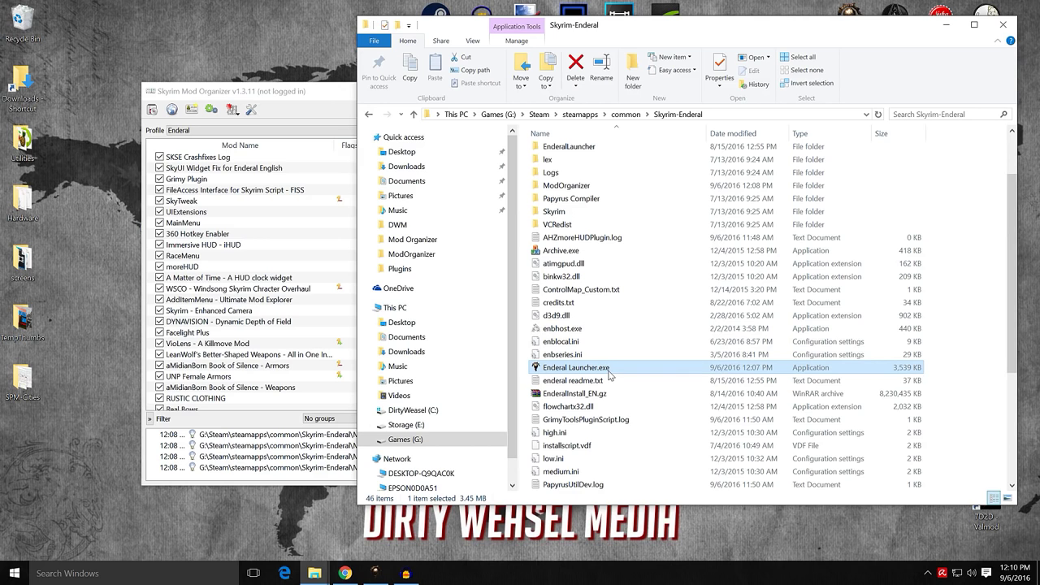
- Download and install Enderal update 1.1.3.3, check for updates again and close the launcher
{"action": "left_click", "coordinate": [407, 204]}
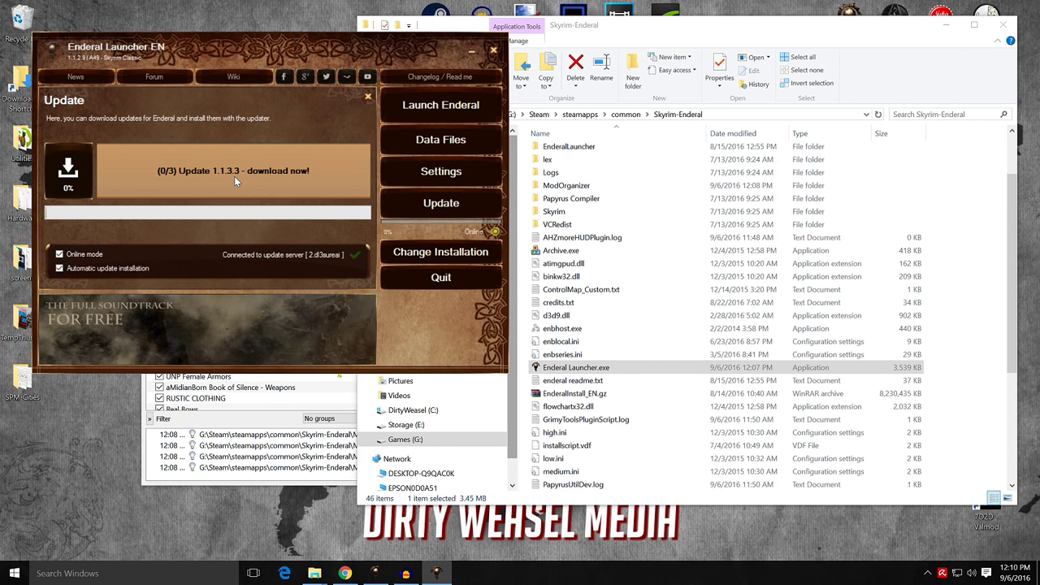
{"action": "left_click", "coordinate": [267, 180]}
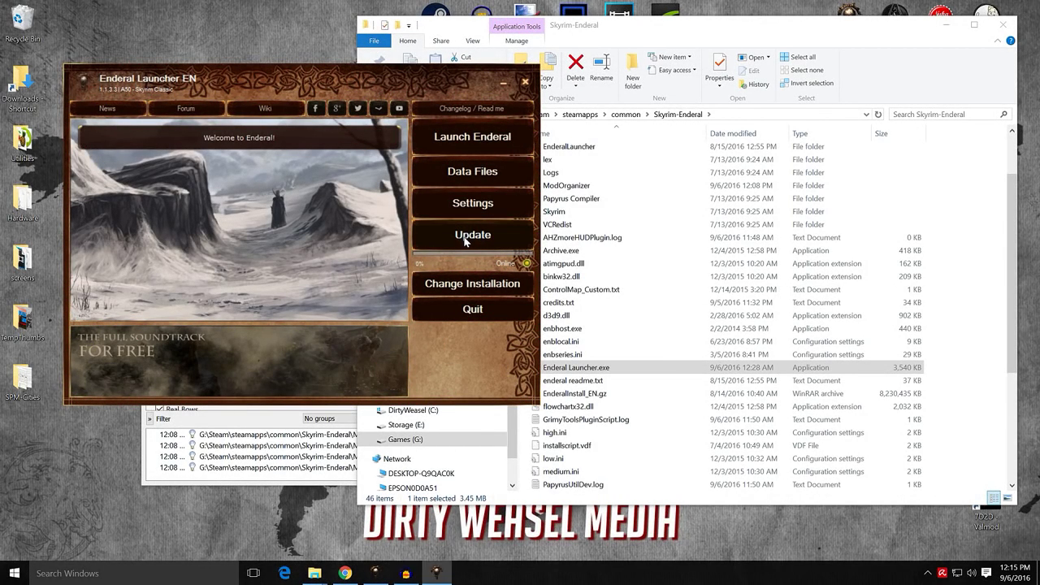
{"action": "left_click", "coordinate": [471, 241]}
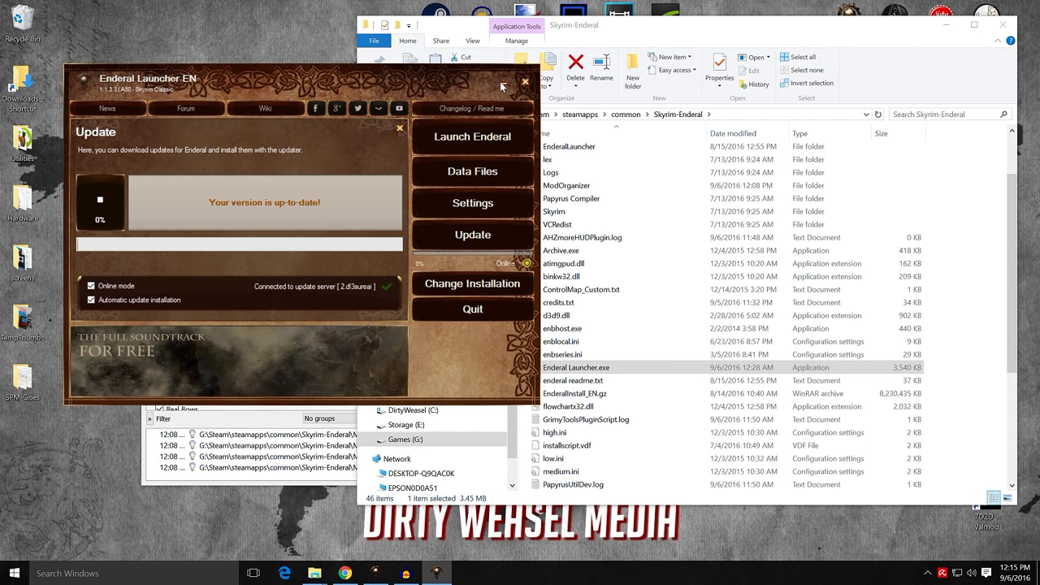
{"action": "left_click", "coordinate": [472, 308]}
{"action": "left_click", "coordinate": [436, 573]}
{"action": "left_click", "coordinate": [526, 83]}
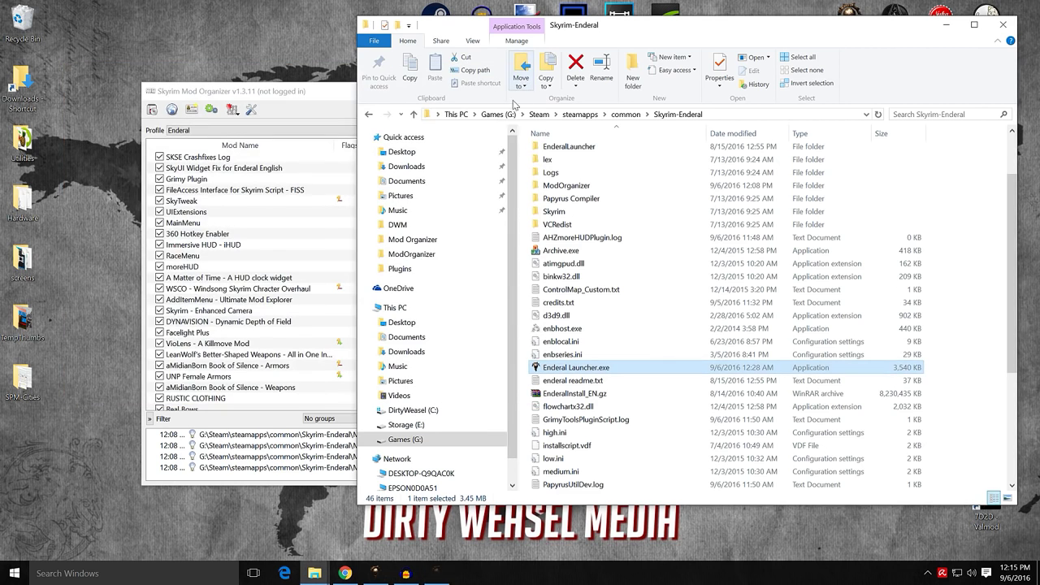
- Check the contents of the EnderalLauncher\backup folder and its skyrim subfolder inside Skyrim-Enderal
{"action": "scroll", "coordinate": [616, 282], "scroll_direction": "up", "scroll_amount": 2}
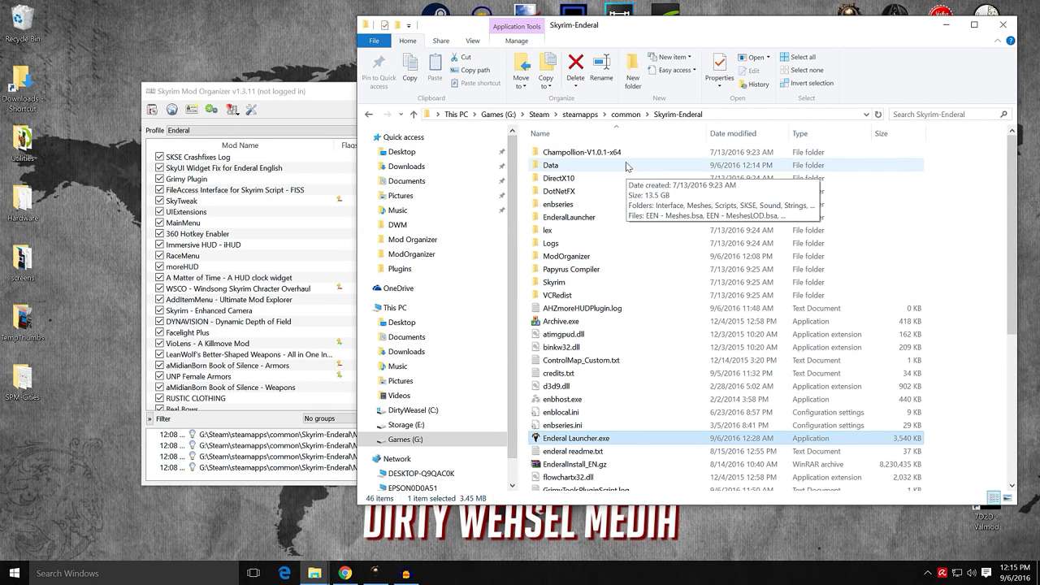
{"action": "double_click", "coordinate": [600, 217]}
{"action": "double_click", "coordinate": [581, 153]}
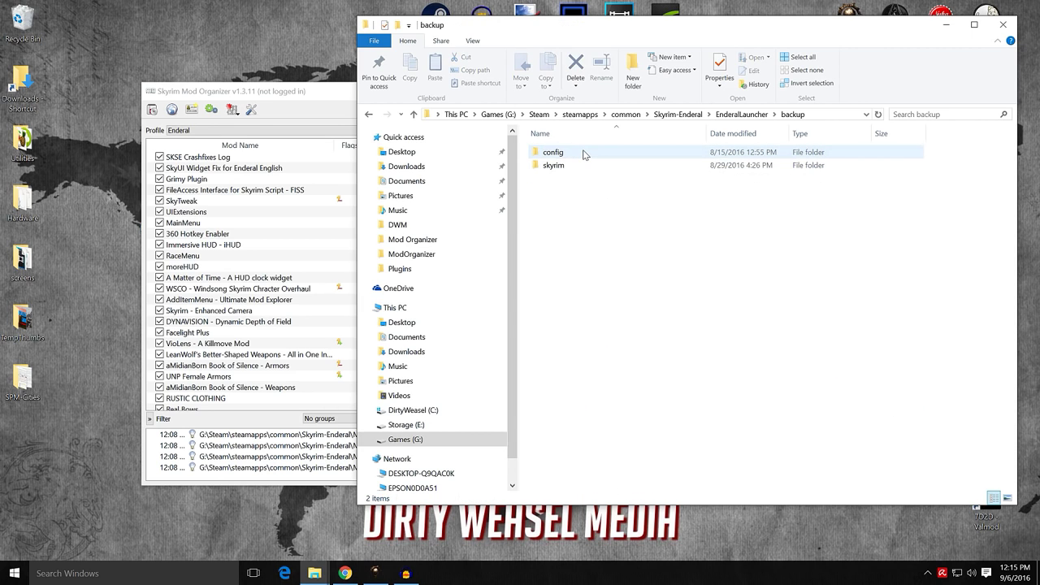
{"action": "left_click", "coordinate": [579, 167]}
{"action": "double_click", "coordinate": [580, 167]}
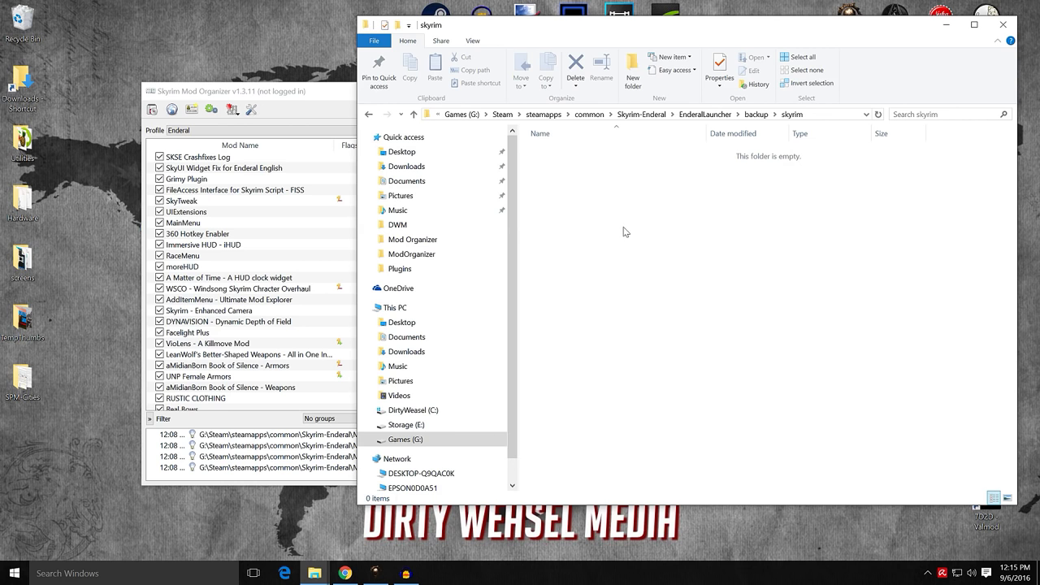
{"action": "left_click_drag", "start_coordinate": [713, 36], "coordinate": [597, 87]}
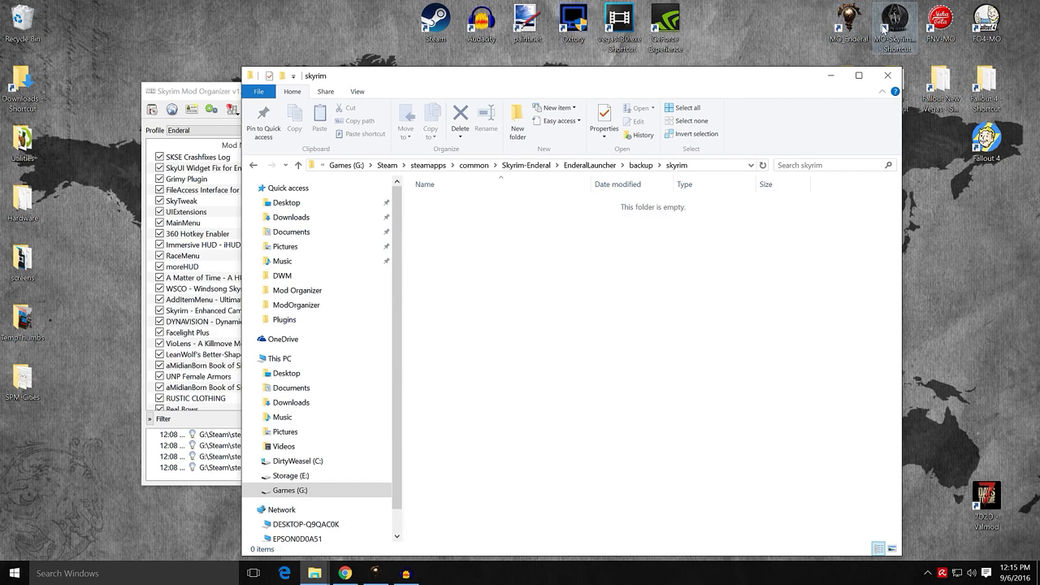
{"action": "left_click_drag", "start_coordinate": [583, 80], "coordinate": [604, 52]}
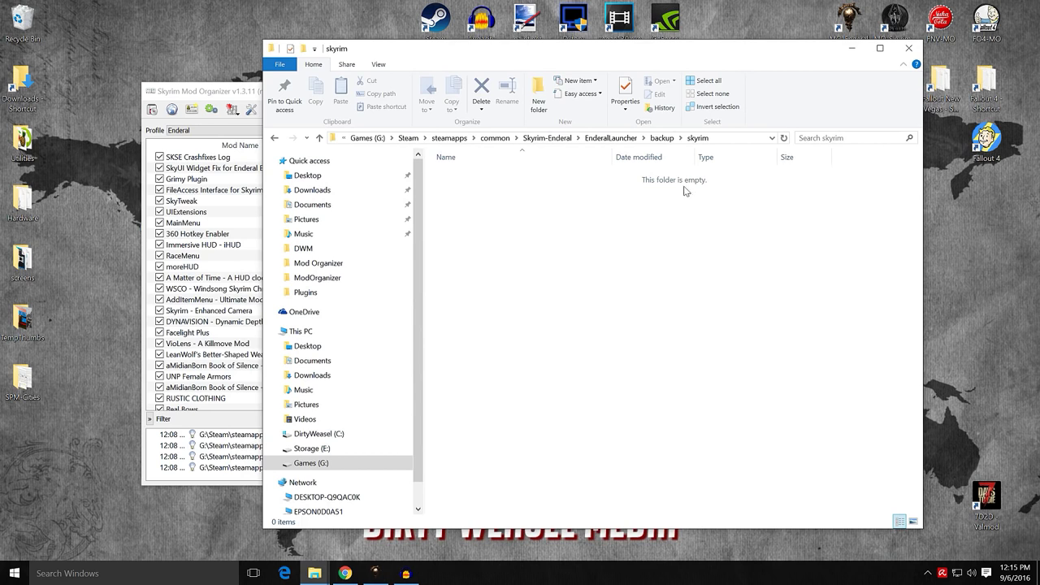
{"action": "left_click", "coordinate": [659, 139]}
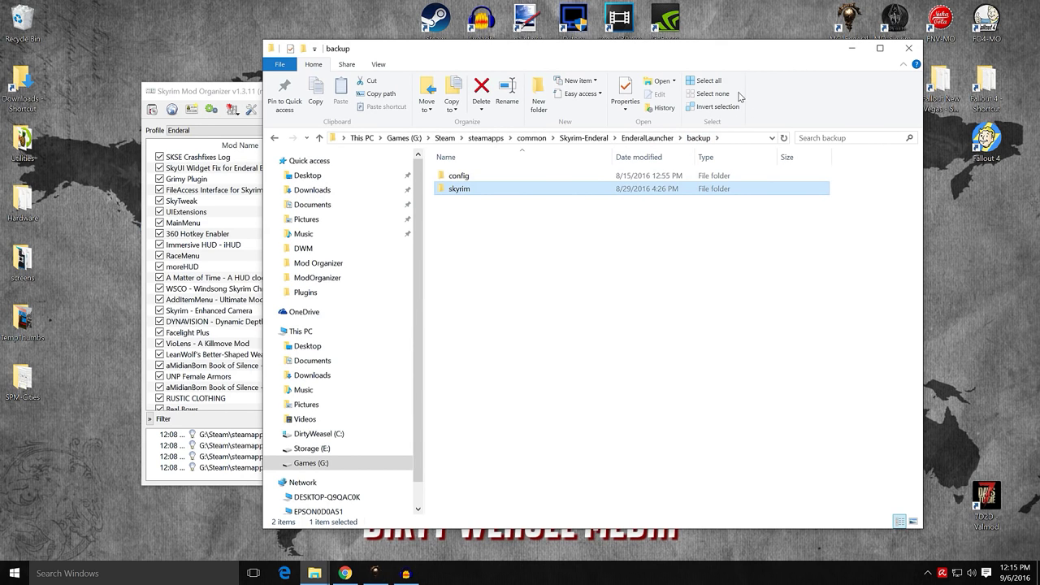
{"action": "left_click_drag", "start_coordinate": [733, 57], "coordinate": [703, 78]}
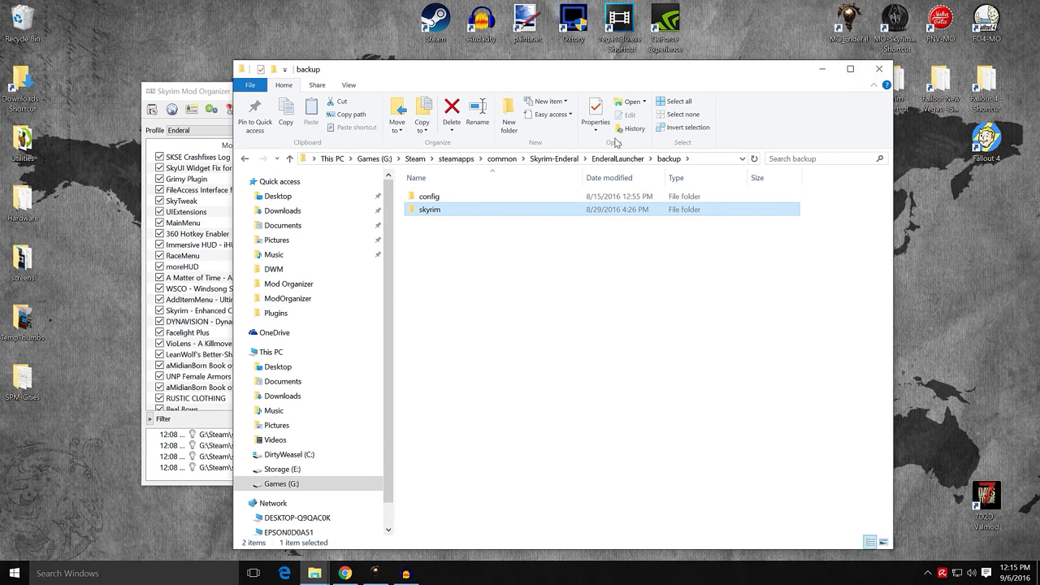
- Go back to the common folder and browse through Skyrim-Enderal\Data\SKSE\Plugins to check the installed plugin files
{"action": "left_click", "coordinate": [502, 158]}
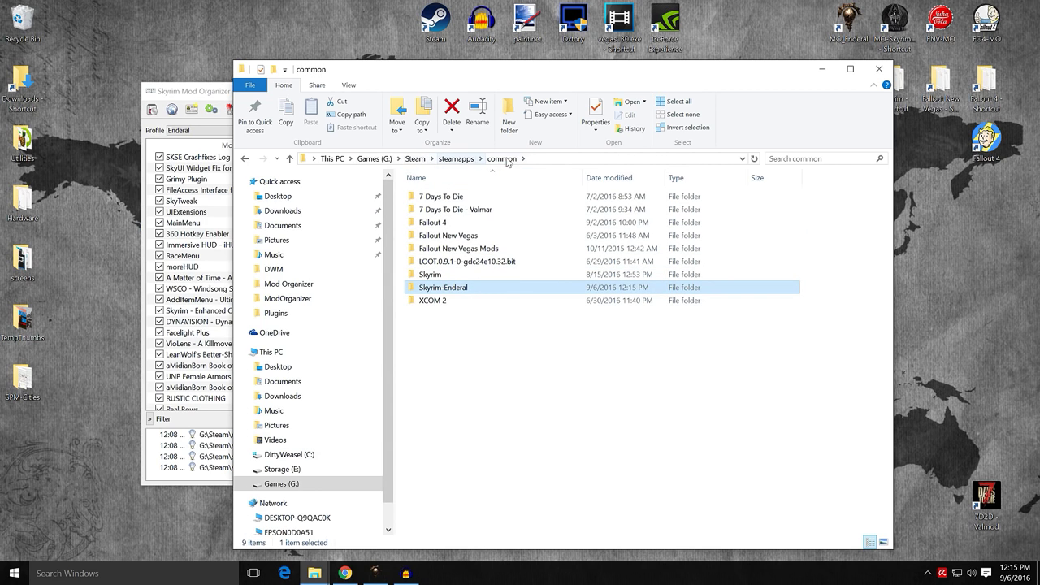
{"action": "double_click", "coordinate": [471, 289]}
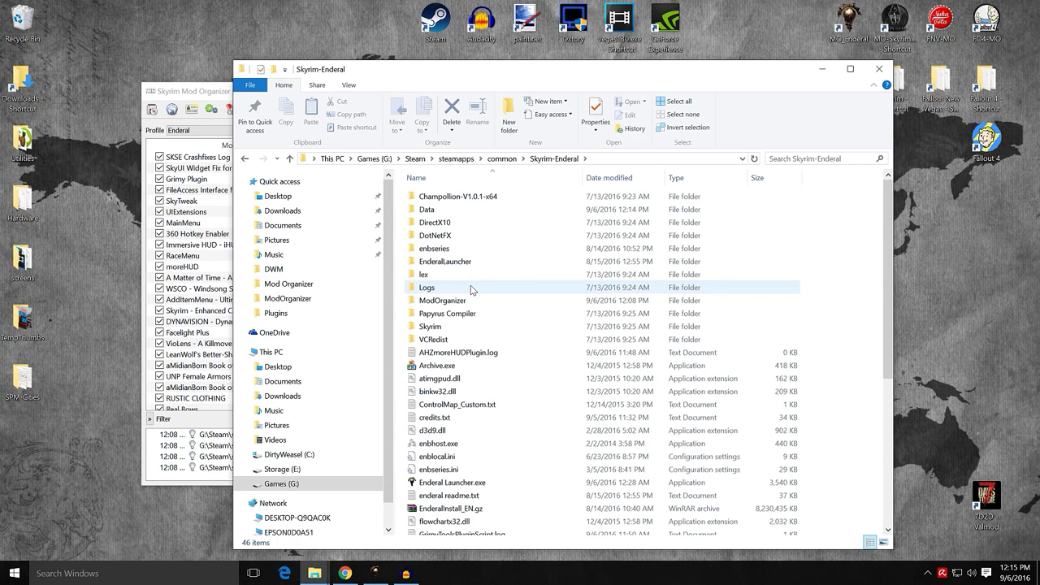
{"action": "scroll", "coordinate": [504, 269], "scroll_direction": "down", "scroll_amount": 1}
{"action": "scroll", "coordinate": [512, 267], "scroll_direction": "up", "scroll_amount": 1}
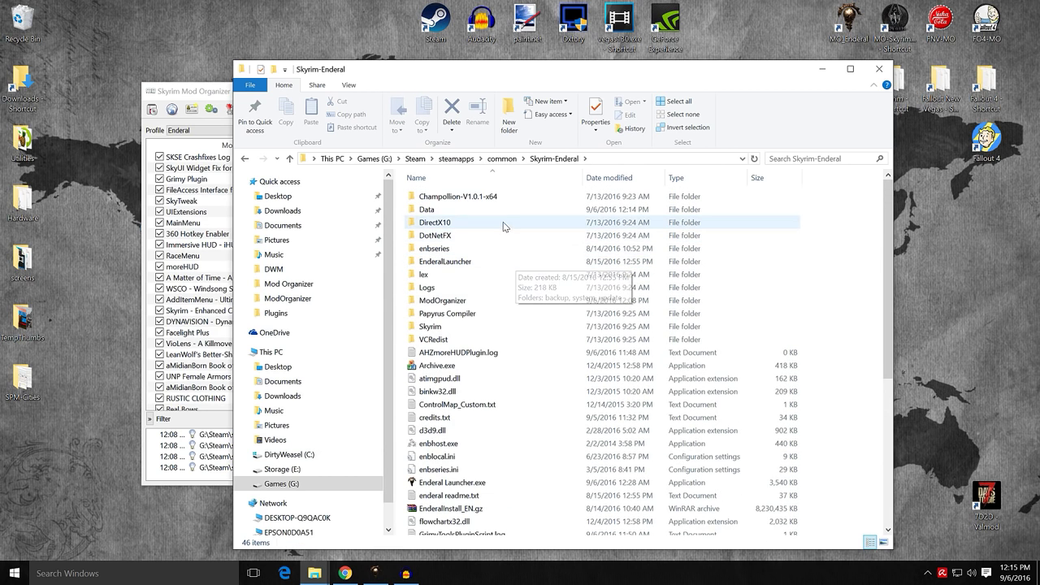
{"action": "mouse_move", "coordinate": [499, 209]}
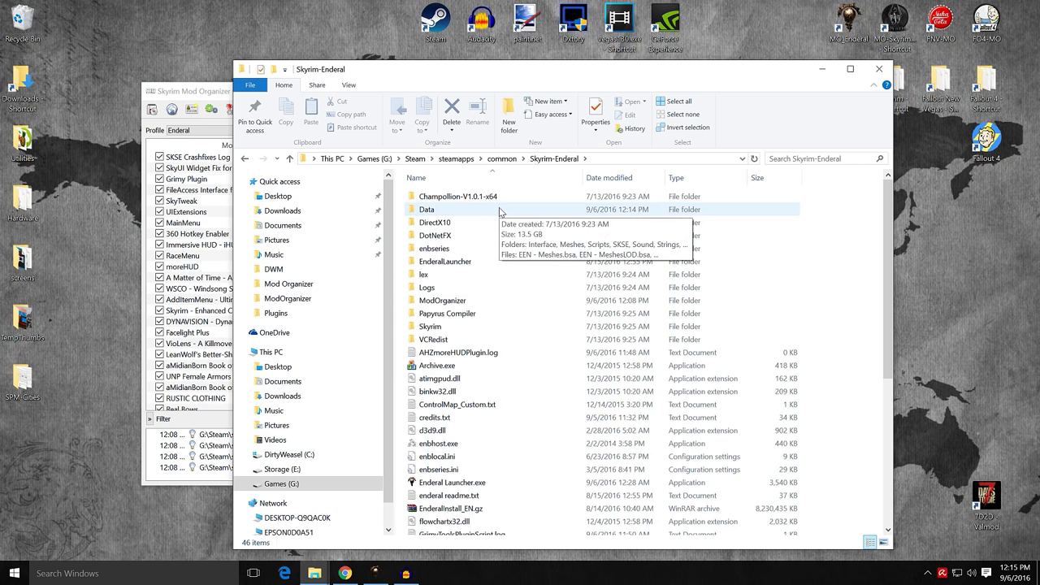
{"action": "double_click", "coordinate": [499, 210]}
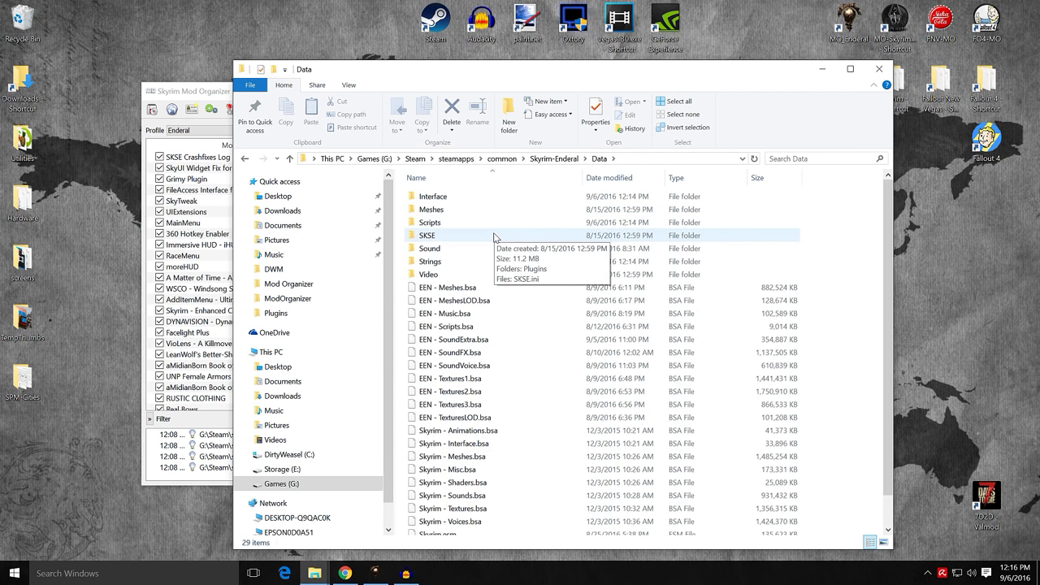
{"action": "double_click", "coordinate": [495, 236]}
{"action": "double_click", "coordinate": [496, 196]}
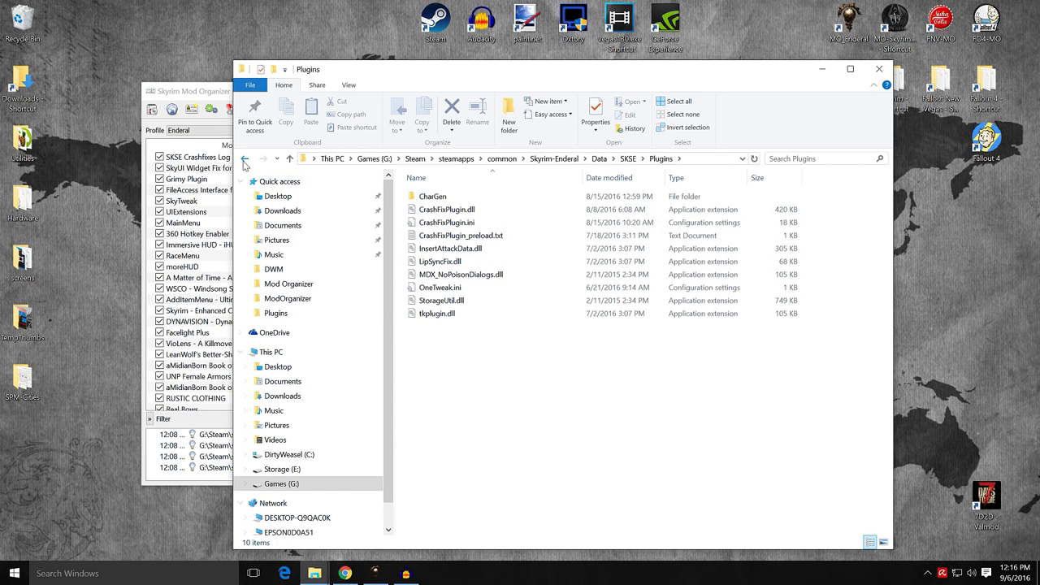
- Return to the SKSE folder and open SKSE.ini to check its settings
{"action": "key", "text": "BackSpace"}
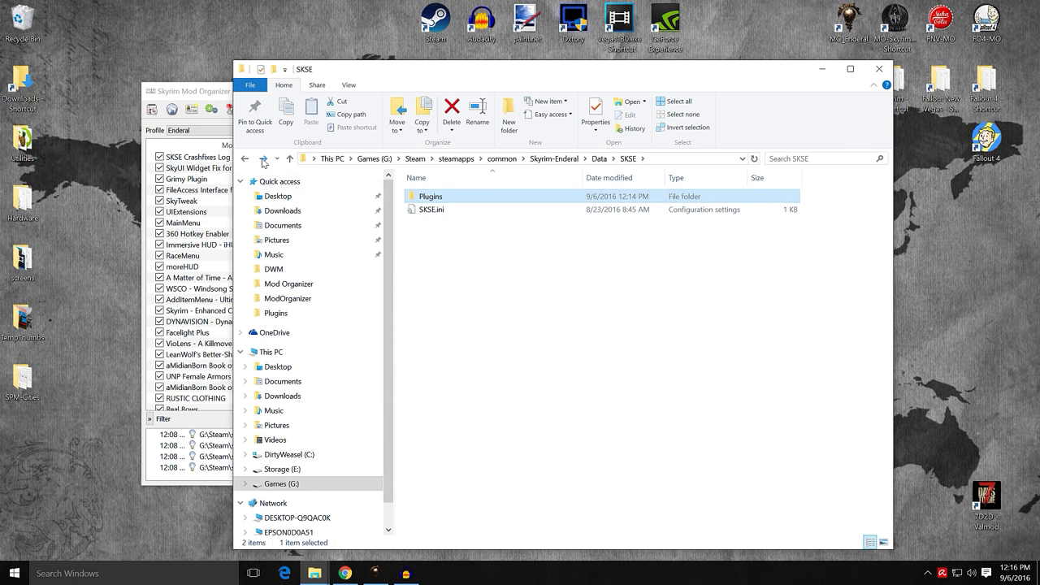
{"action": "left_click", "coordinate": [263, 160]}
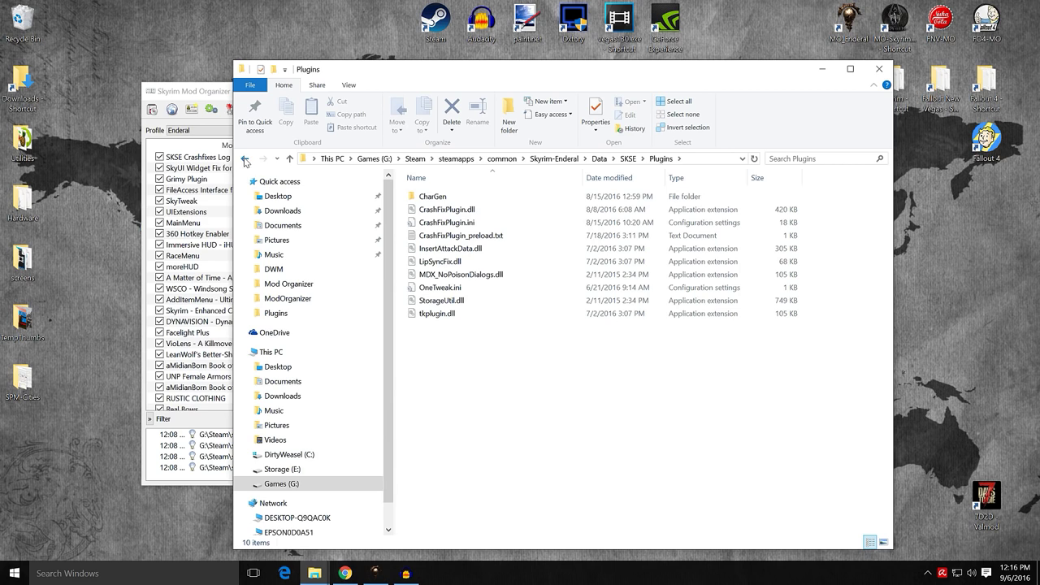
{"action": "left_click", "coordinate": [245, 159]}
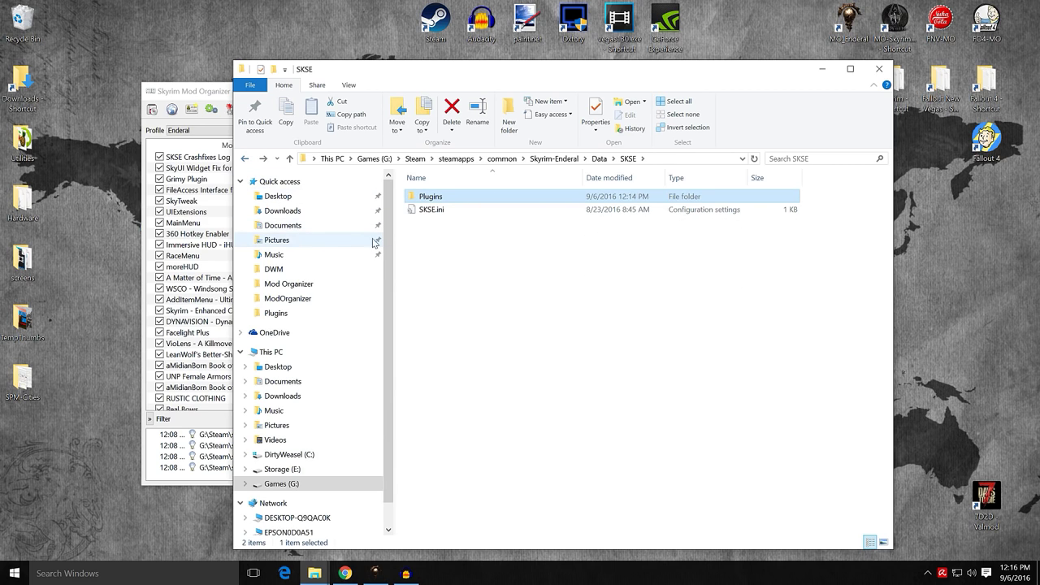
{"action": "double_click", "coordinate": [431, 209]}
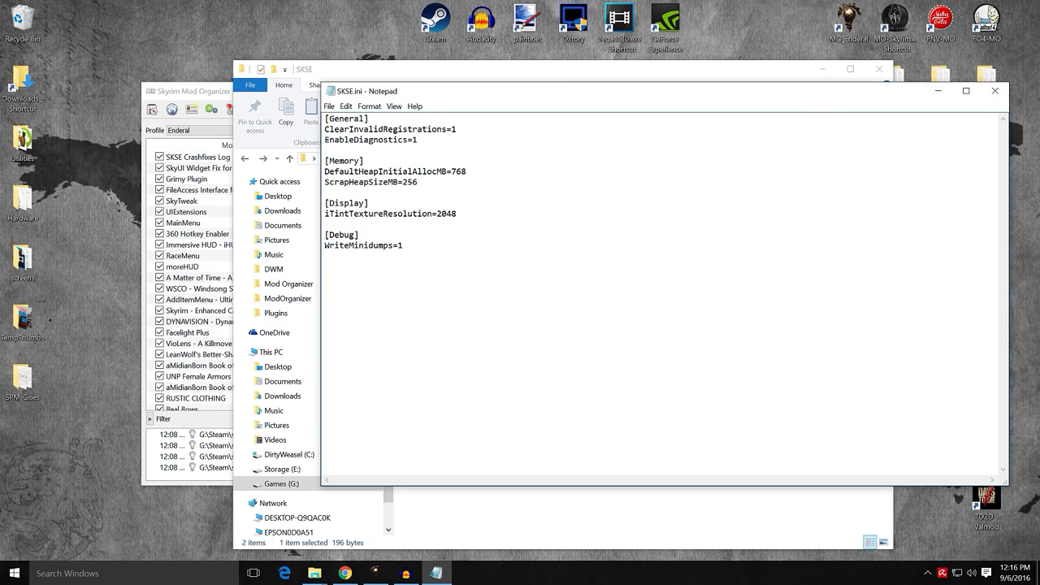
- Close the Notepad copy of SKSE.ini and reopen the file in Notepad++
{"action": "left_click", "coordinate": [994, 90]}
{"action": "right_click", "coordinate": [452, 216]}
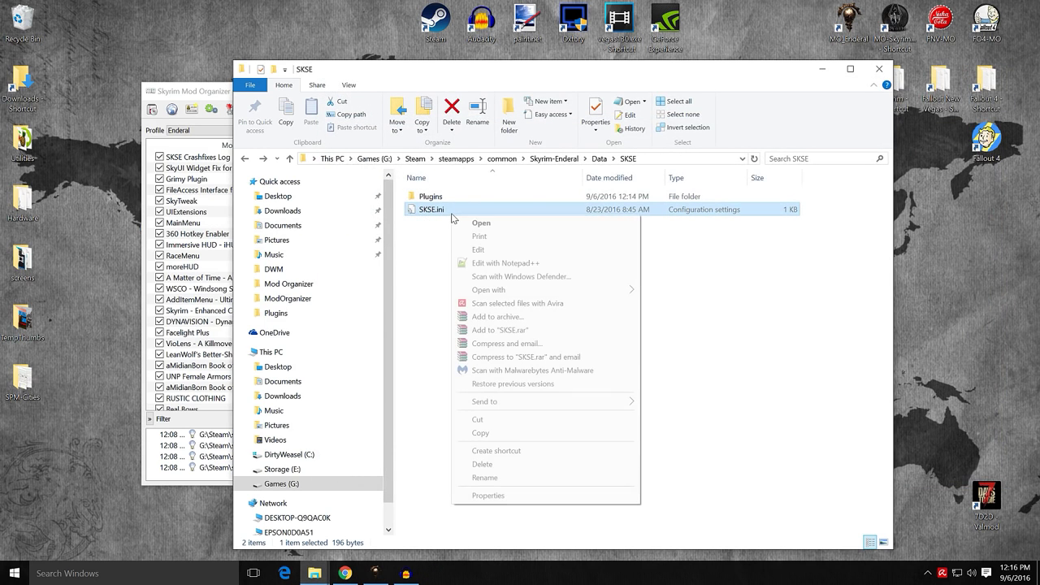
{"action": "left_click", "coordinate": [488, 262]}
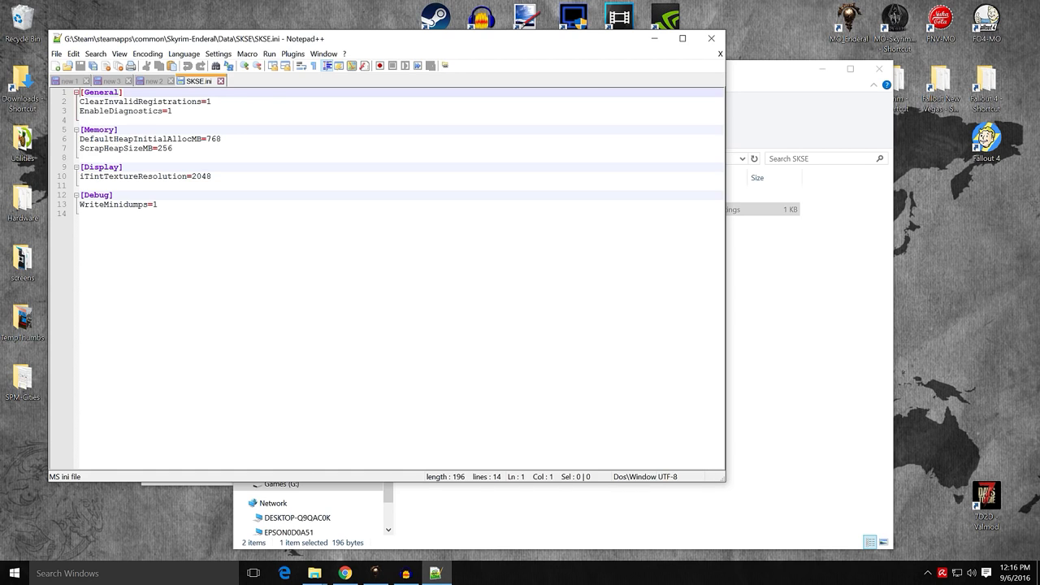
- Examine the [Display] section and its iTintTextureResolution line in SKSE.ini, highlighting both lines, and close the file and Notepad++
{"action": "left_click", "coordinate": [211, 176]}
{"action": "key", "text": "shift+Up"}
{"action": "key", "text": "shift+Home"}
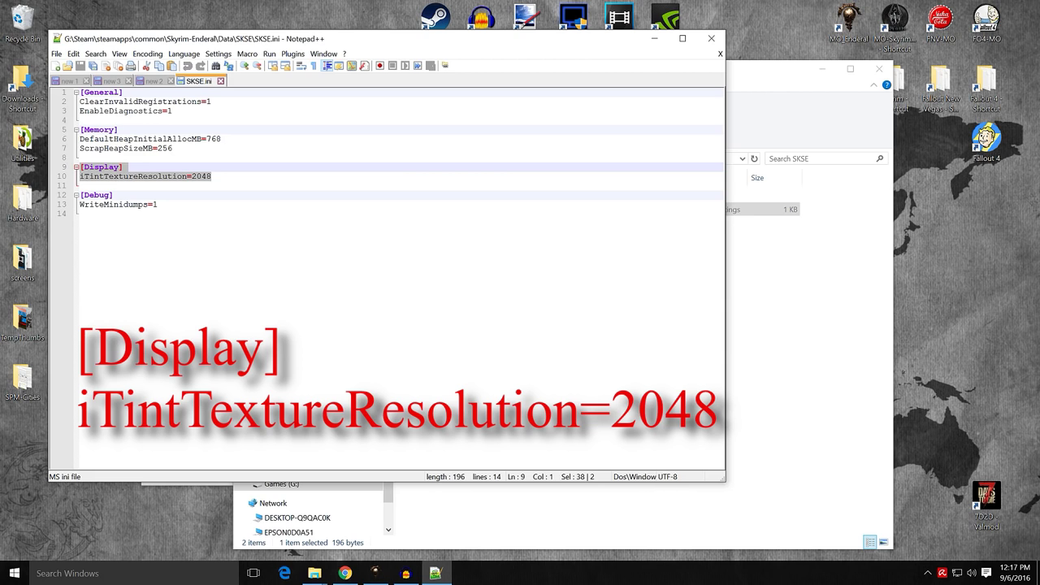
{"action": "left_click", "coordinate": [213, 177]}
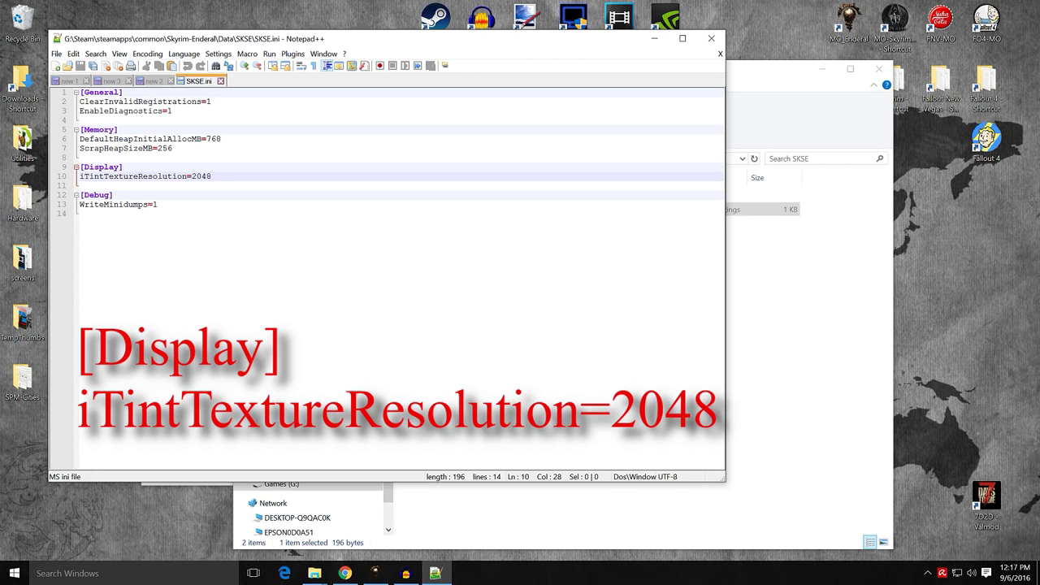
{"action": "key", "text": "shift+Up"}
{"action": "key", "text": "shift+Home"}
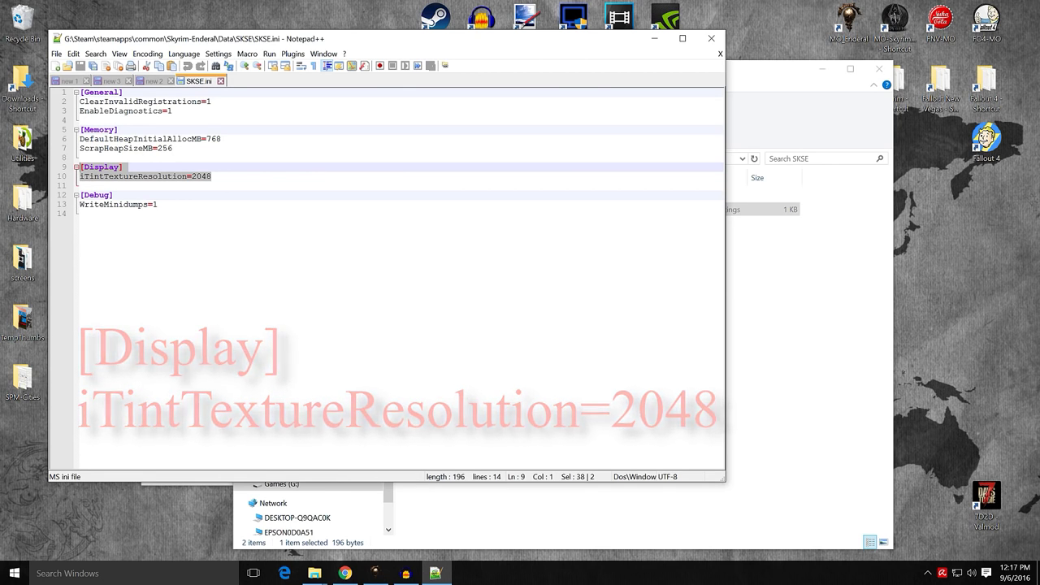
{"action": "left_click", "coordinate": [211, 177]}
{"action": "left_click", "coordinate": [80, 158]}
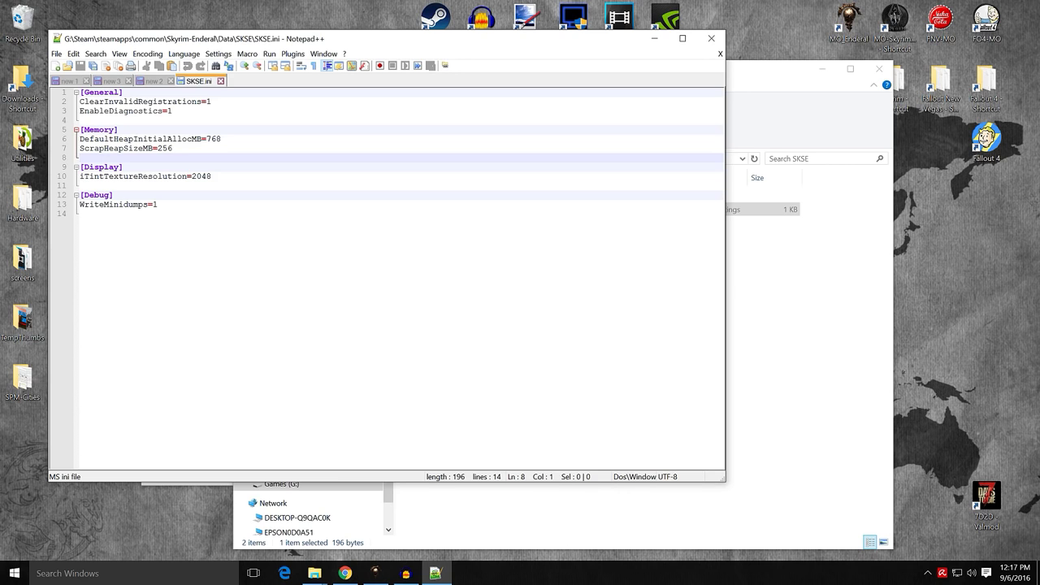
{"action": "left_click", "coordinate": [220, 81]}
{"action": "left_click", "coordinate": [711, 38]}
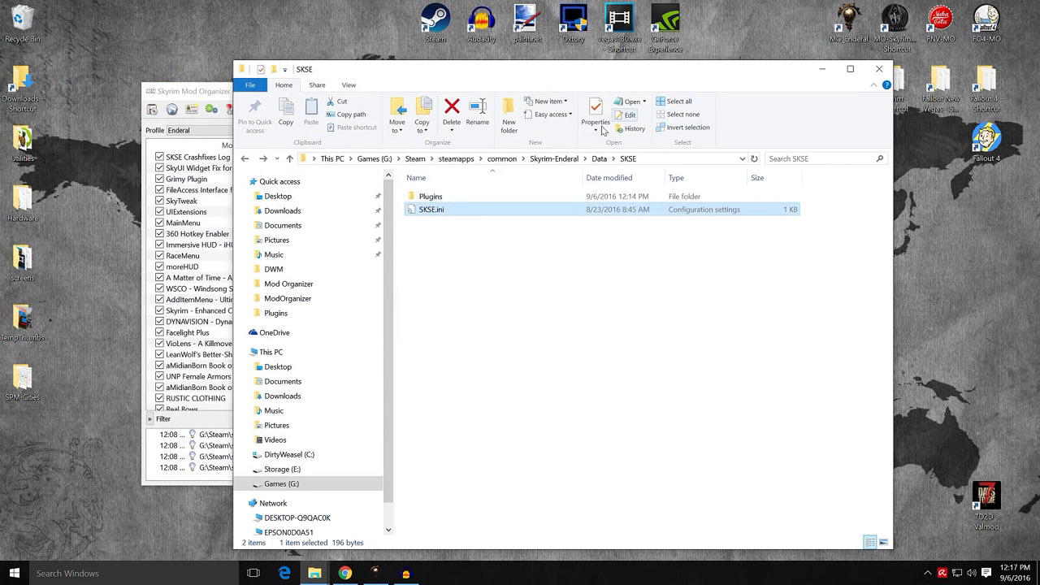
- Minimize Mod Organizer, enter the SKSE Plugins folder and read through OneTweak.ini before closing it
{"action": "left_click", "coordinate": [201, 94]}
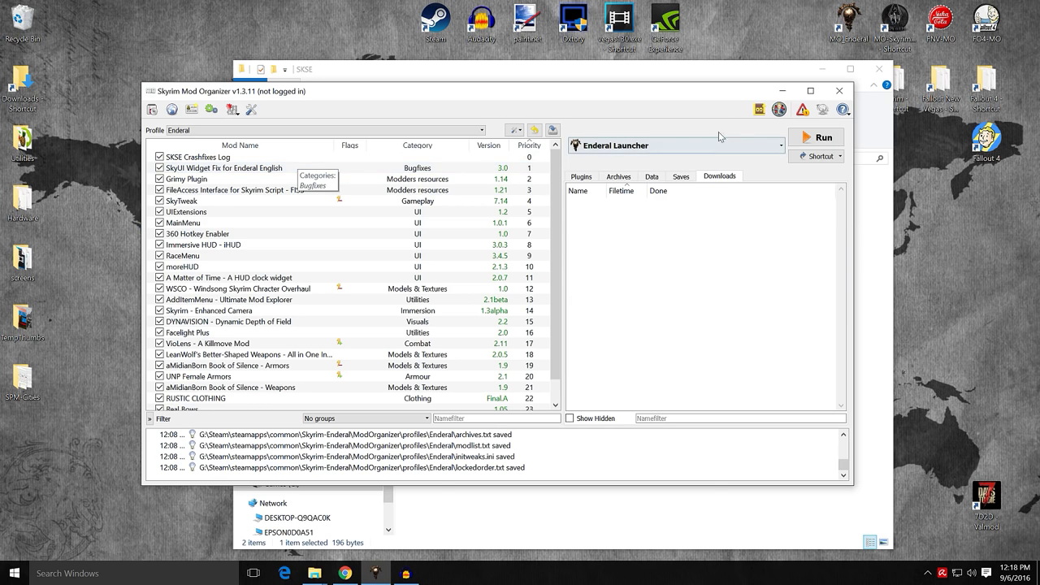
{"action": "left_click", "coordinate": [781, 91]}
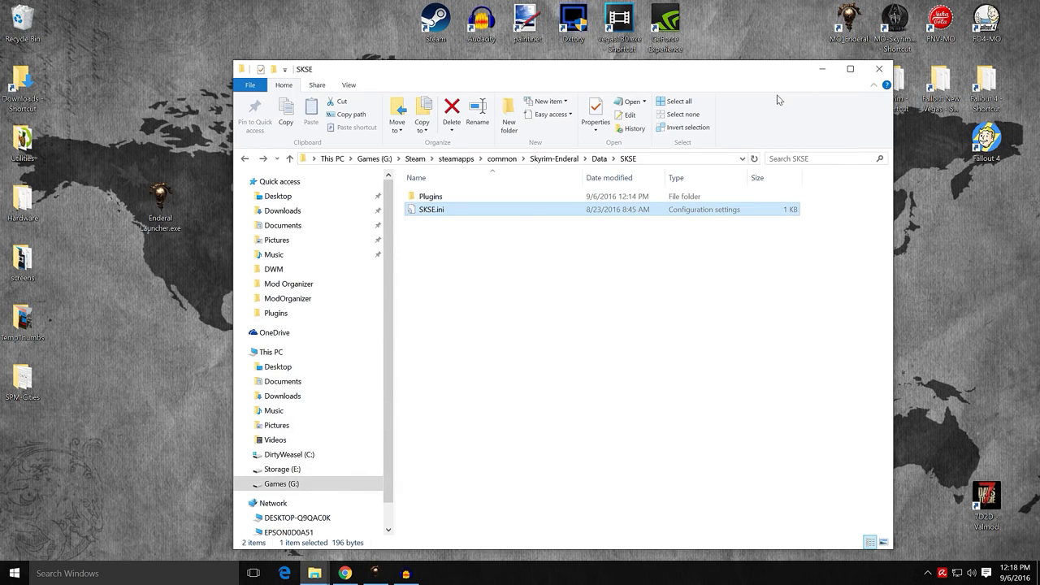
{"action": "double_click", "coordinate": [434, 199]}
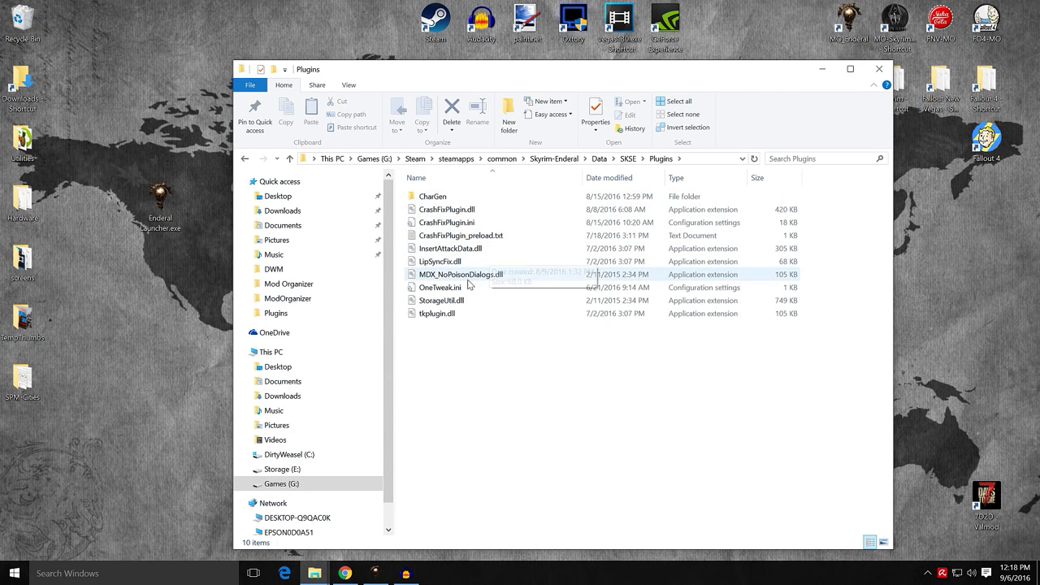
{"action": "double_click", "coordinate": [440, 287]}
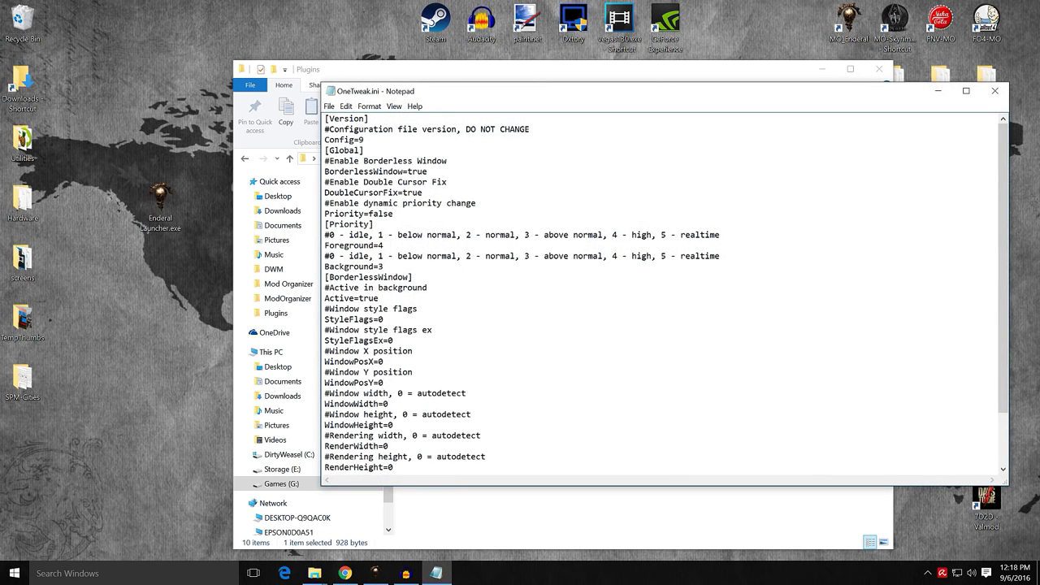
{"action": "scroll", "coordinate": [472, 293], "scroll_direction": "down", "scroll_amount": 2}
{"action": "scroll", "coordinate": [666, 292], "scroll_direction": "up", "scroll_amount": 2}
{"action": "scroll", "coordinate": [666, 293], "scroll_direction": "down", "scroll_amount": 2}
{"action": "scroll", "coordinate": [667, 293], "scroll_direction": "up", "scroll_amount": 2}
{"action": "left_click", "coordinate": [993, 93]}
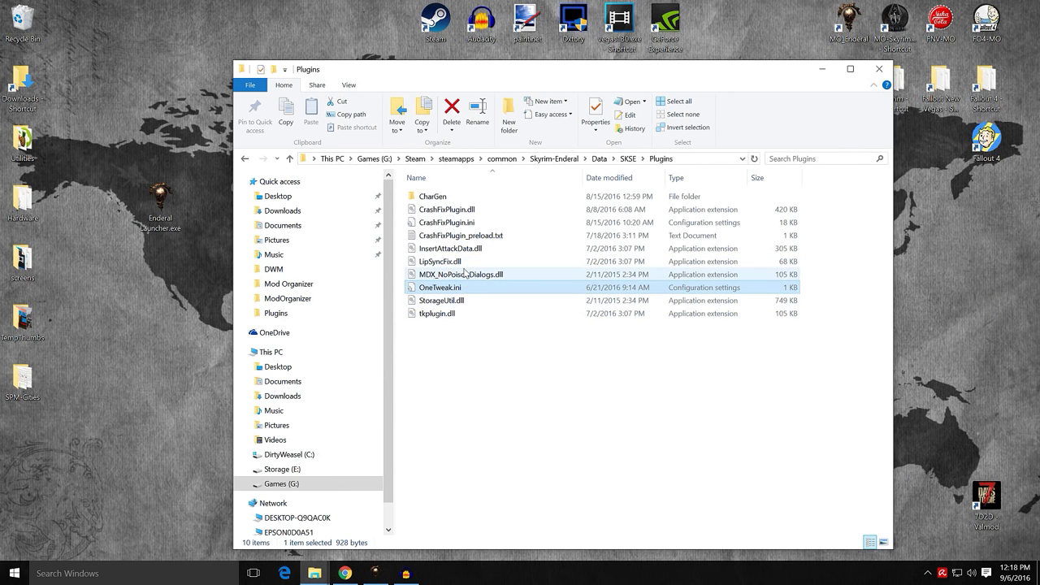
- Open CrashFixPlugin.ini from the Plugins folder and look over its [Patch] settings
{"action": "double_click", "coordinate": [469, 225]}
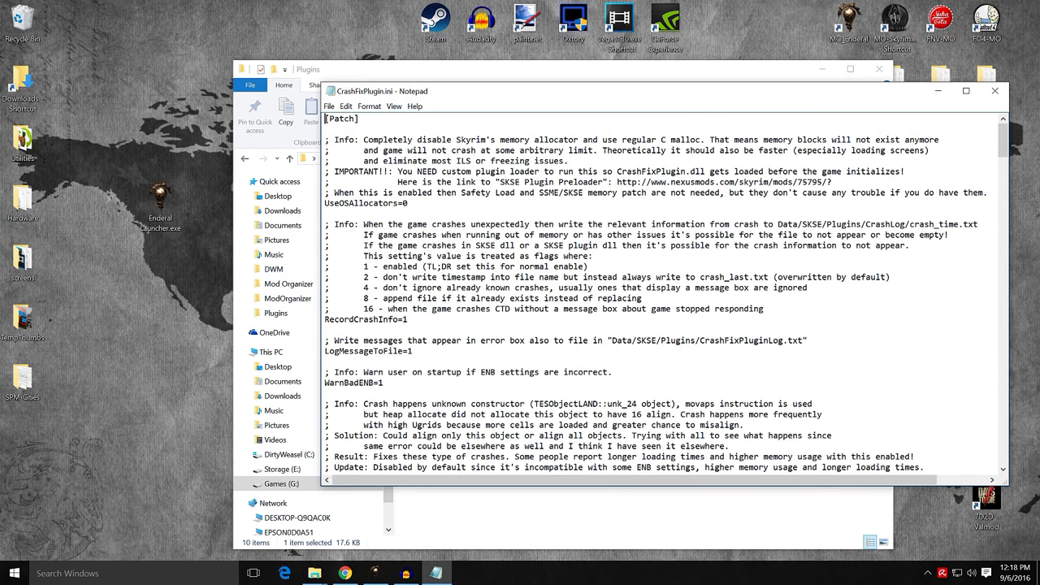
{"action": "scroll", "coordinate": [666, 292], "scroll_direction": "down", "scroll_amount": 4}
{"action": "scroll", "coordinate": [666, 292], "scroll_direction": "up", "scroll_amount": 4}
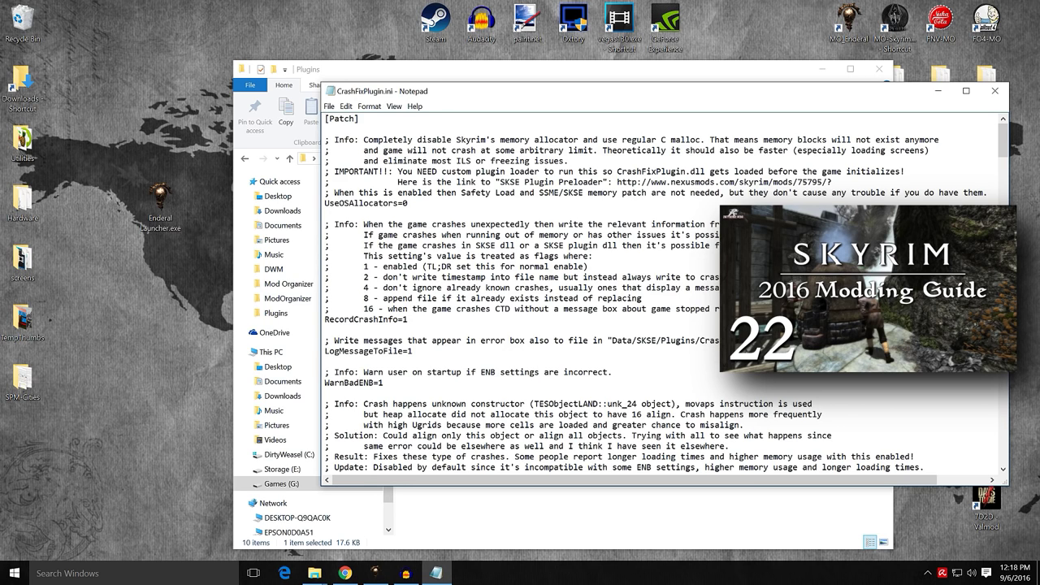
- Try UseOSAllocators=1 in CrashFixPlugin.ini and return the setting to 0
{"action": "left_click", "coordinate": [408, 203]}
{"action": "key", "text": "Delete"}
{"action": "type", "text": "1"}
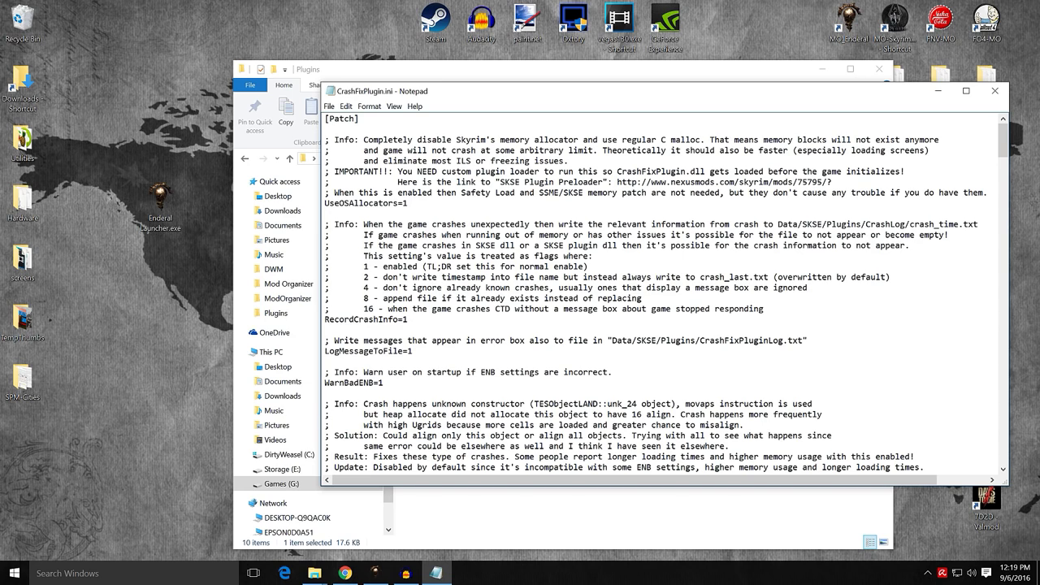
{"action": "key", "text": "BackSpace"}
{"action": "type", "text": "0"}
- Save CrashFixPlugin.ini, minimize it and close the Plugins folder window
{"action": "left_click", "coordinate": [329, 106]}
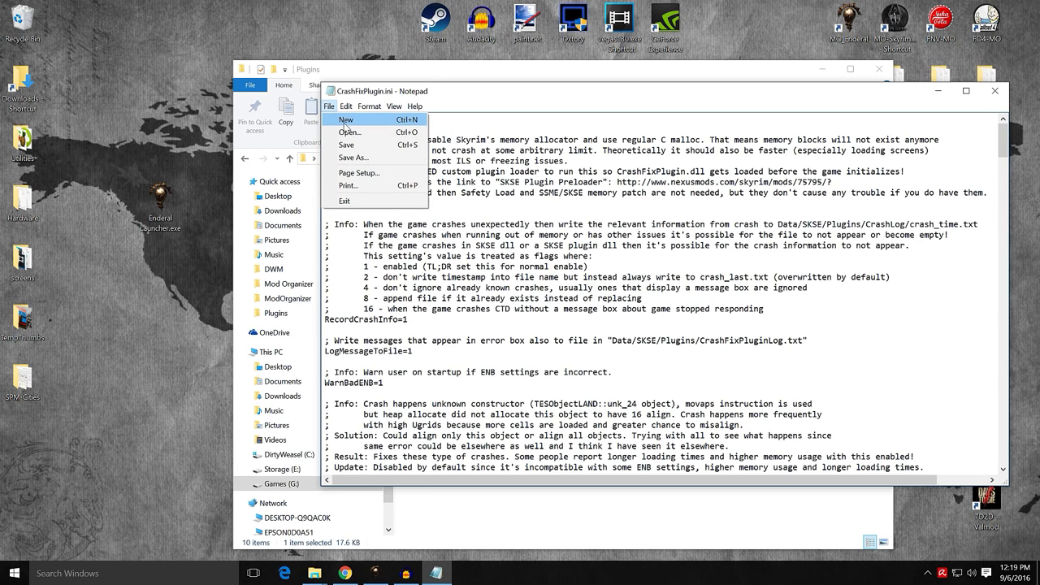
{"action": "left_click", "coordinate": [346, 144]}
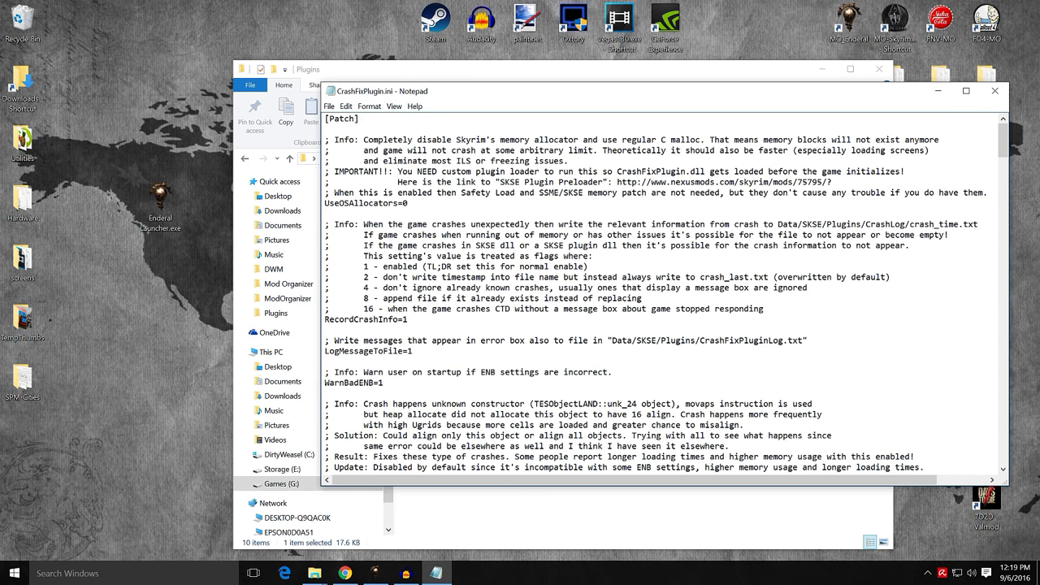
{"action": "left_click", "coordinate": [938, 91]}
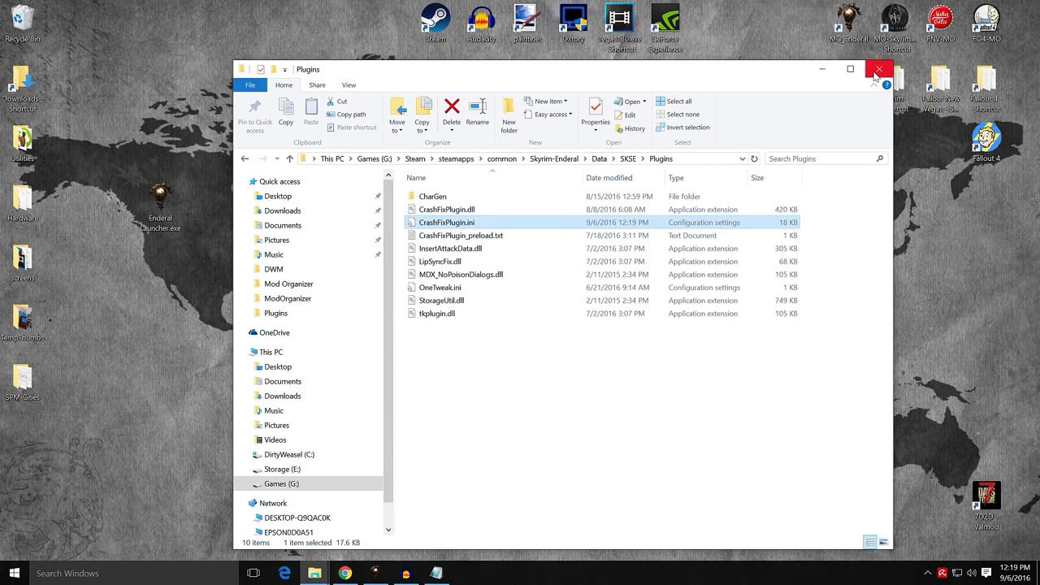
{"action": "left_click", "coordinate": [879, 69]}
- Bring up Mod Organizer, check the contents of the Overwrite entry below the mod list and close its window
{"action": "left_click", "coordinate": [375, 573]}
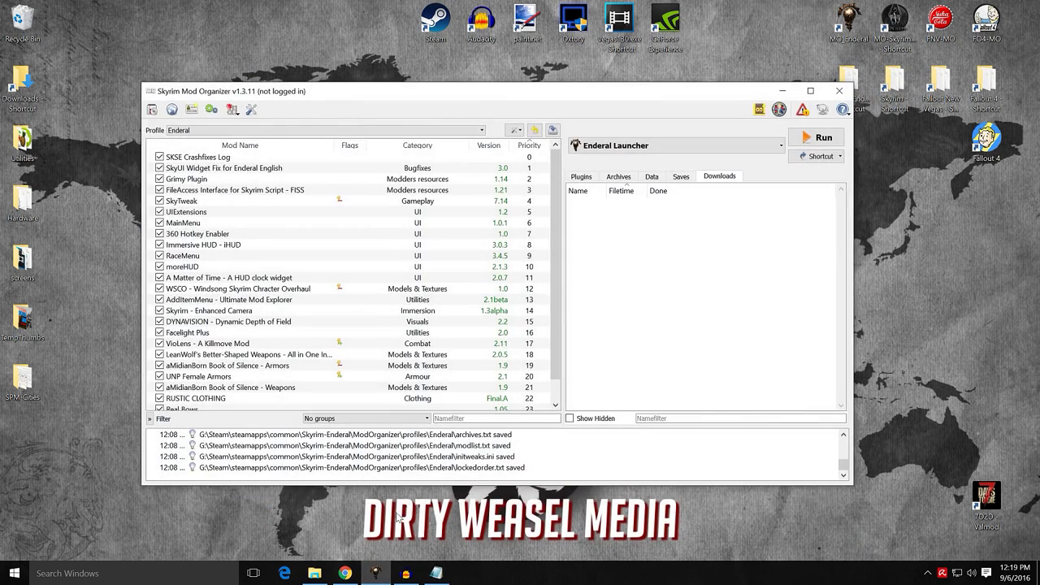
{"action": "scroll", "coordinate": [367, 293], "scroll_direction": "down", "scroll_amount": 2}
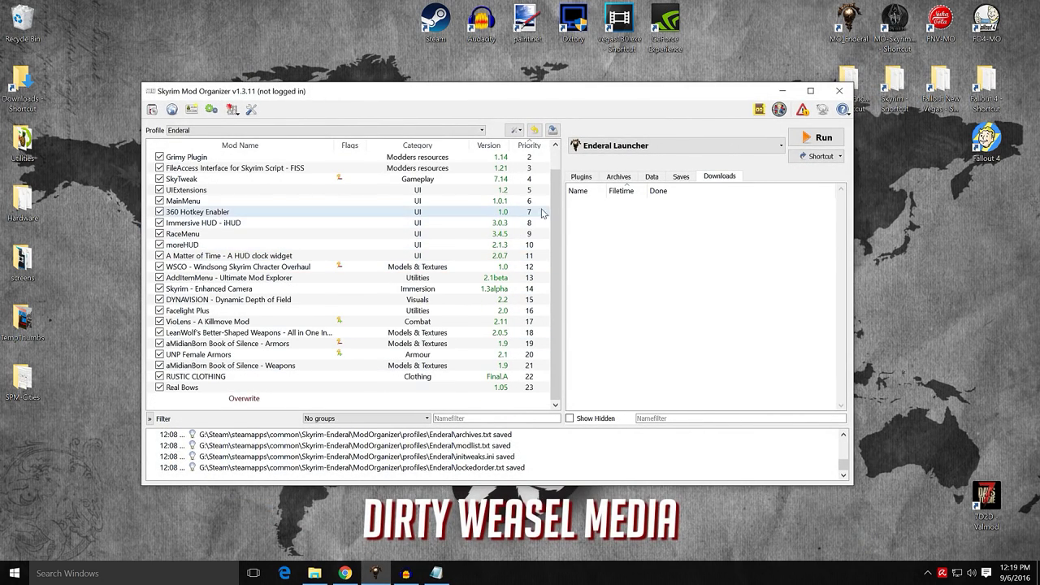
{"action": "double_click", "coordinate": [289, 400]}
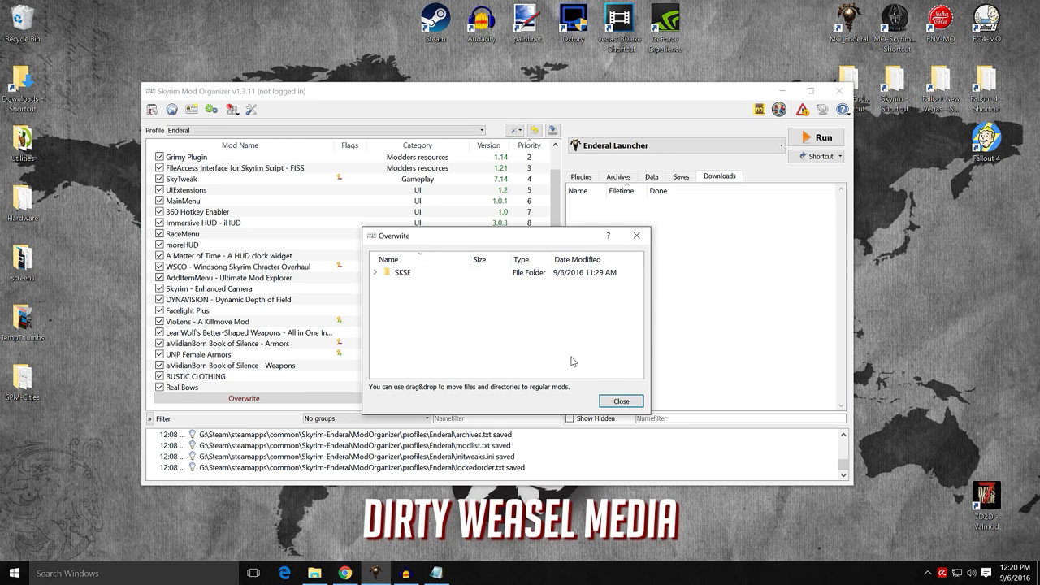
{"action": "left_click", "coordinate": [604, 404]}
- Return to CrashFixPlugin.ini, locate the crash logging settings and set LogMessageToFile to 0
{"action": "left_click", "coordinate": [436, 573]}
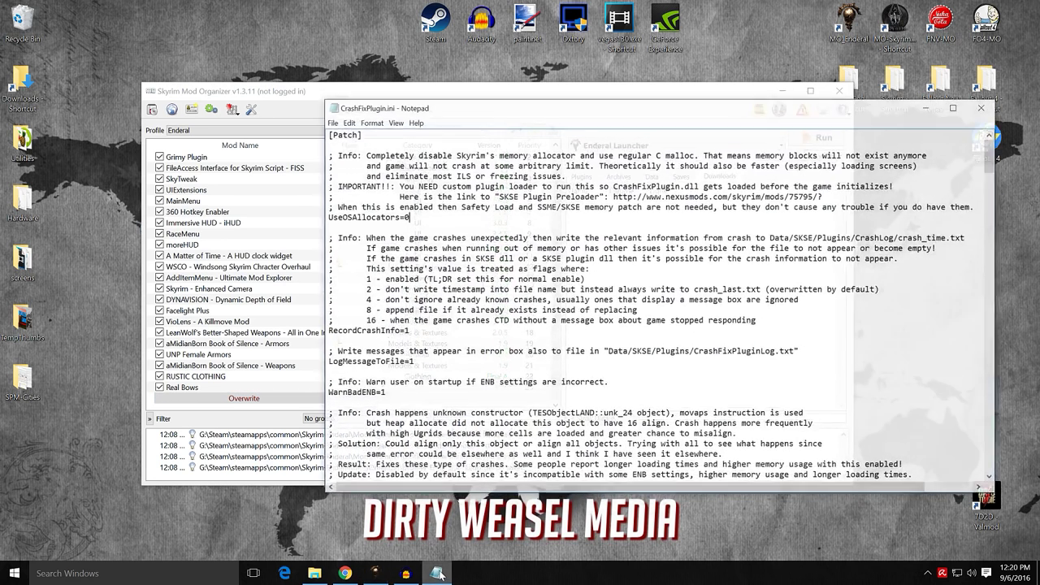
{"action": "scroll", "coordinate": [655, 293], "scroll_direction": "down", "scroll_amount": 2}
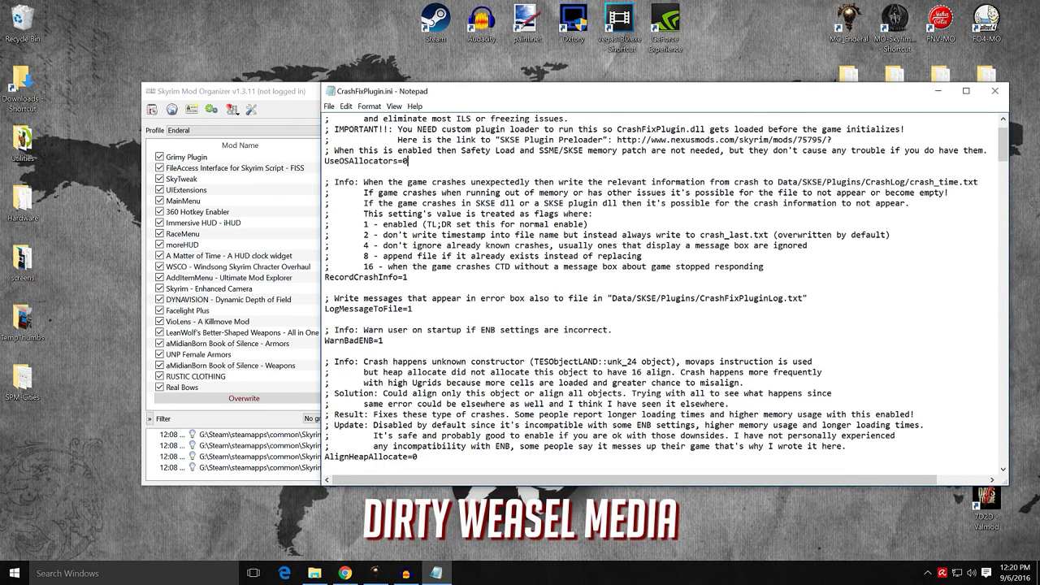
{"action": "left_click_drag", "start_coordinate": [324, 277], "coordinate": [408, 277]}
{"action": "left_click", "coordinate": [325, 340]}
{"action": "left_click_drag", "start_coordinate": [324, 308], "coordinate": [326, 319]}
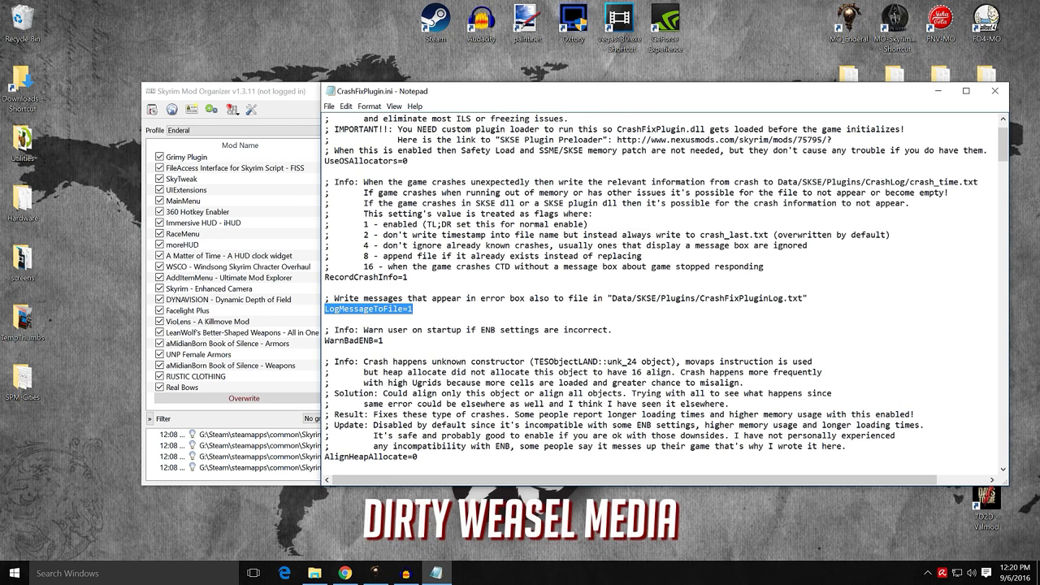
{"action": "left_click", "coordinate": [414, 309]}
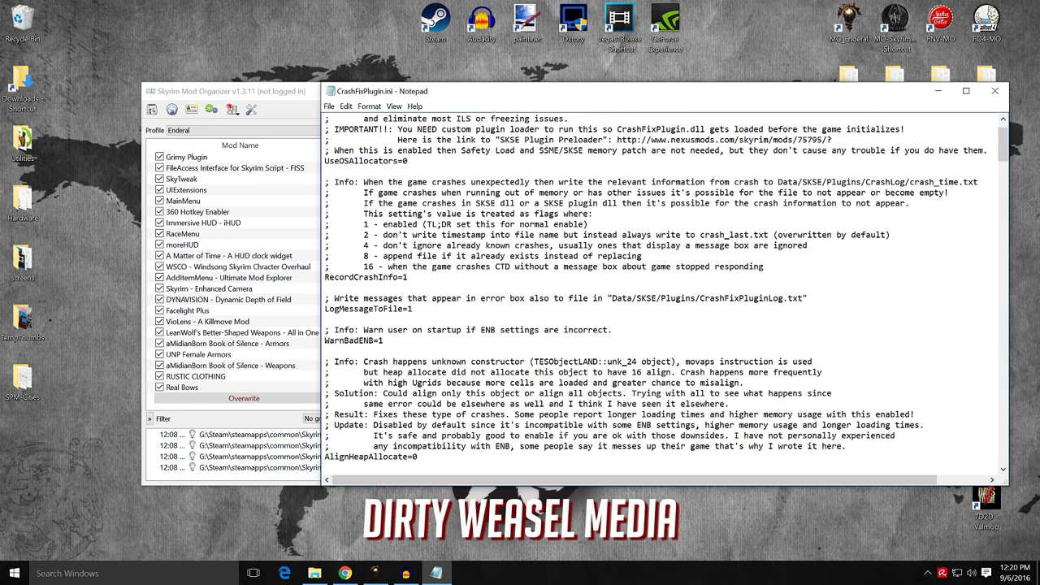
{"action": "key", "text": "BackSpace"}
{"action": "type", "text": "0"}
- Set RecordCrashInfo to 0 in CrashFixPlugin.ini, then save and close the file
{"action": "left_click", "coordinate": [409, 277]}
{"action": "key", "text": "BackSpace"}
{"action": "type", "text": "0"}
{"action": "left_click_drag", "start_coordinate": [325, 277], "coordinate": [409, 277]}
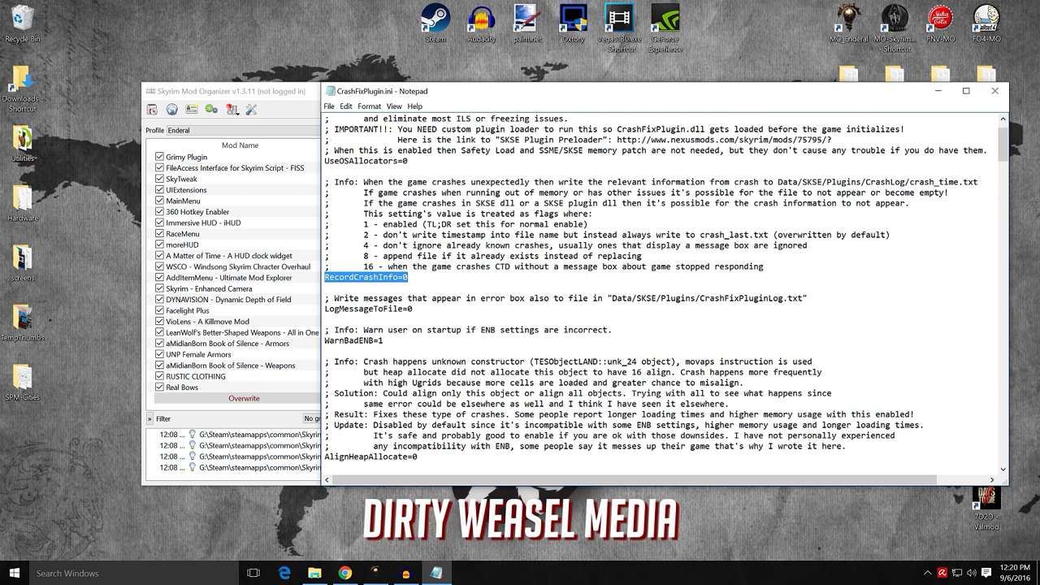
{"action": "left_click_drag", "start_coordinate": [325, 309], "coordinate": [325, 319]}
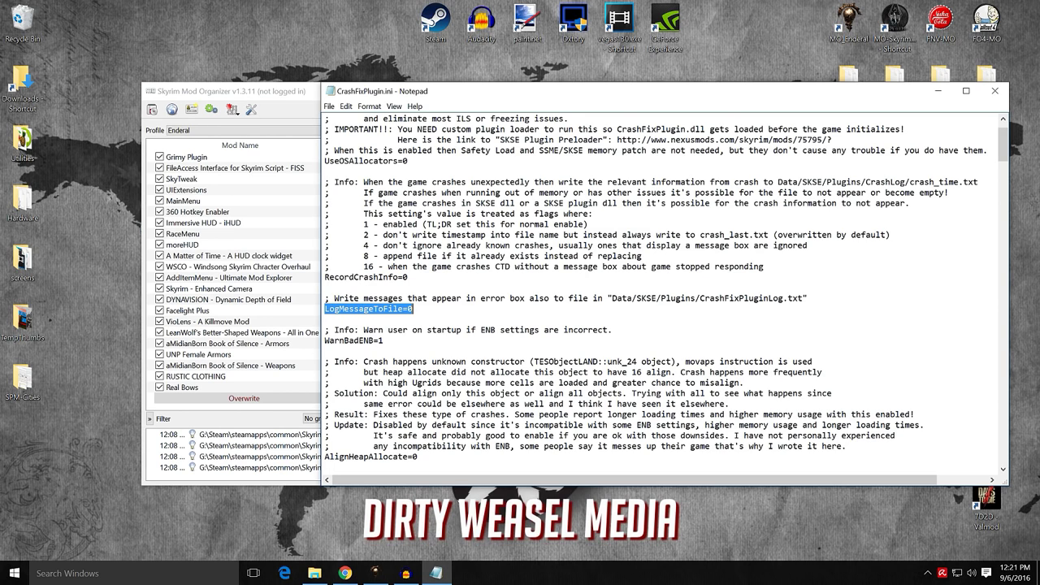
{"action": "left_click", "coordinate": [325, 288]}
{"action": "left_click", "coordinate": [329, 107]}
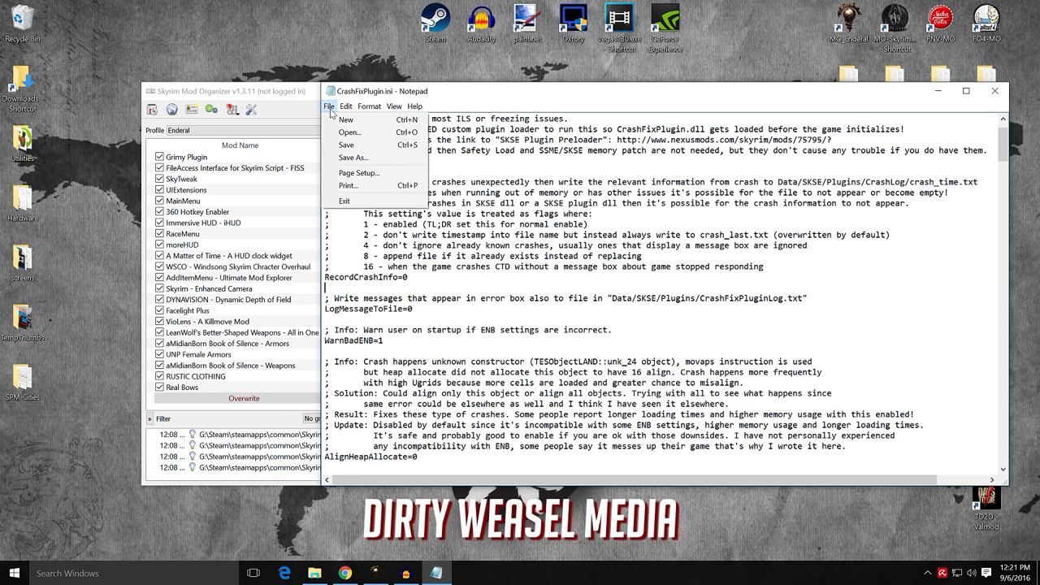
{"action": "left_click", "coordinate": [358, 145]}
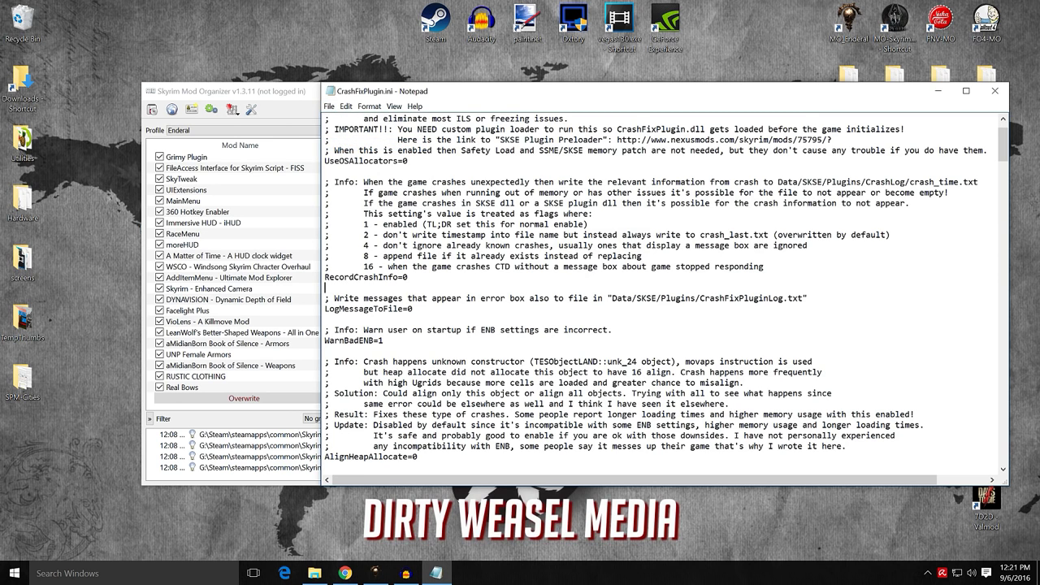
{"action": "left_click", "coordinate": [995, 91]}
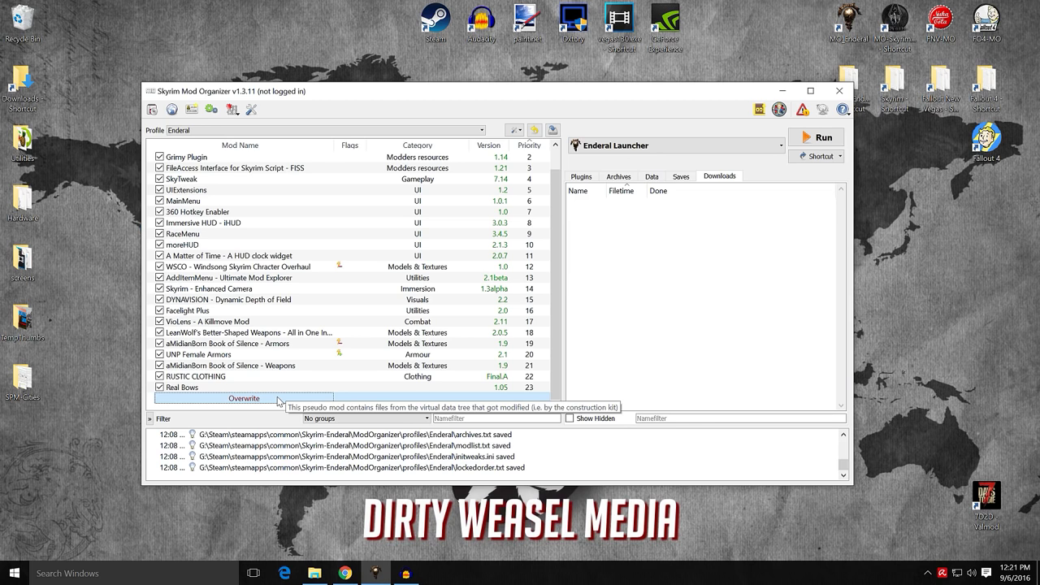
- Delete the SKSE folder from Mod Organizer's Overwrite and close the Overwrite window
{"action": "double_click", "coordinate": [260, 399]}
{"action": "right_click", "coordinate": [402, 273]}
{"action": "left_click", "coordinate": [427, 293]}
{"action": "left_click", "coordinate": [507, 347]}
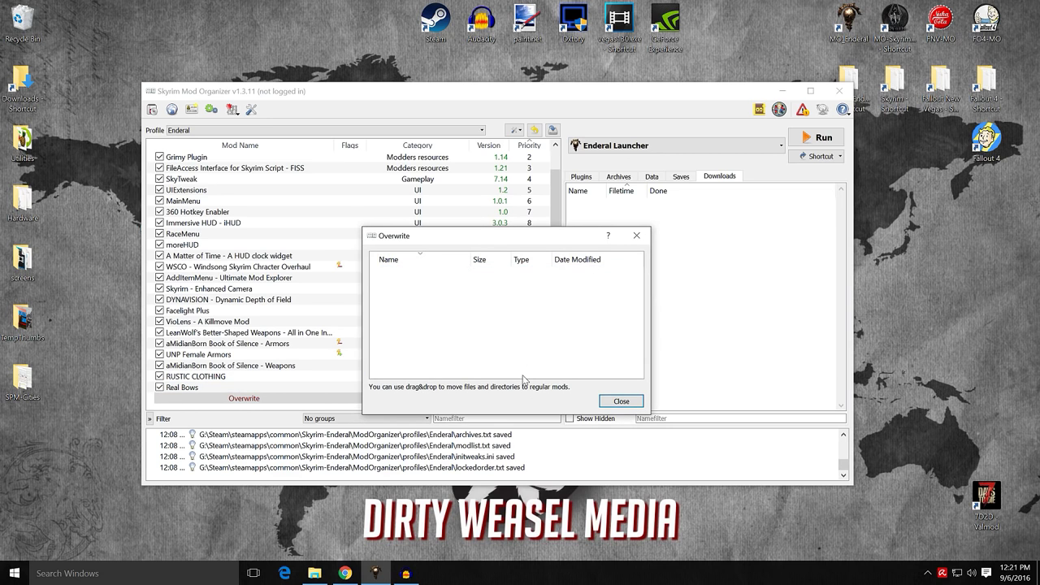
{"action": "left_click", "coordinate": [614, 403]}
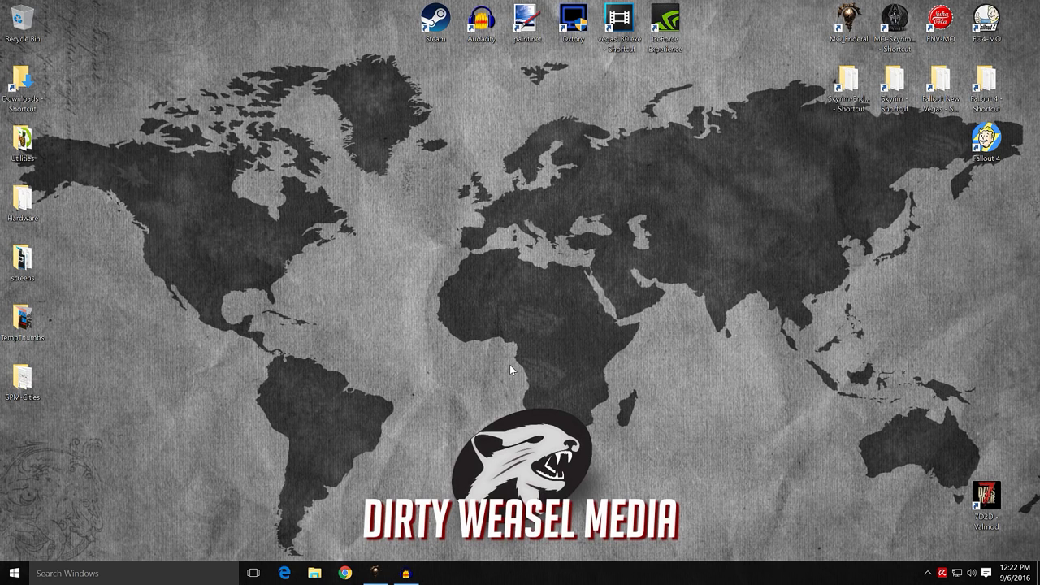
- Restore Mod Organizer, run Enderal Launcher through it and open the launcher's settings
{"action": "left_click", "coordinate": [376, 573]}
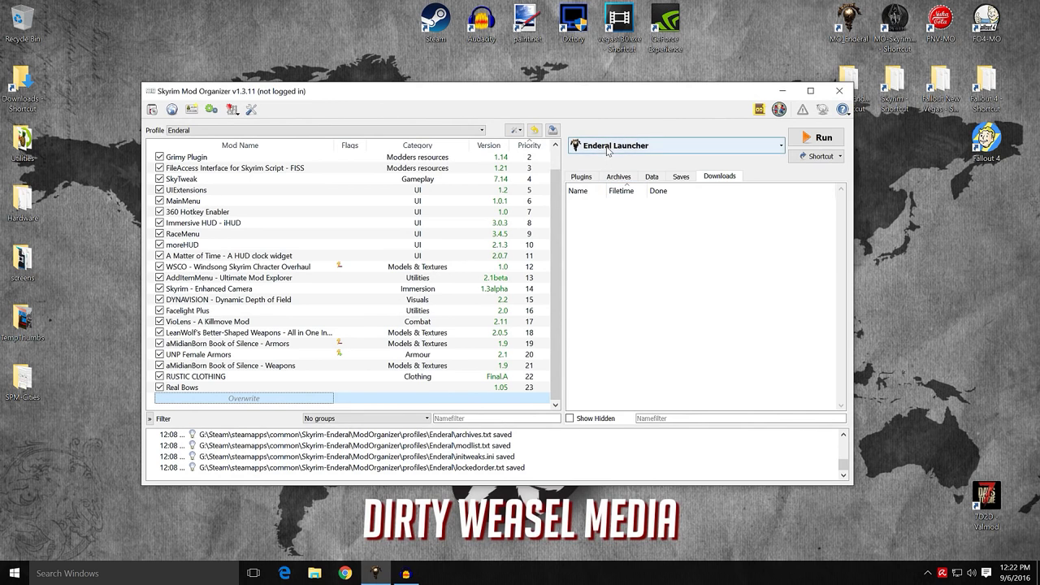
{"action": "left_click", "coordinate": [812, 139]}
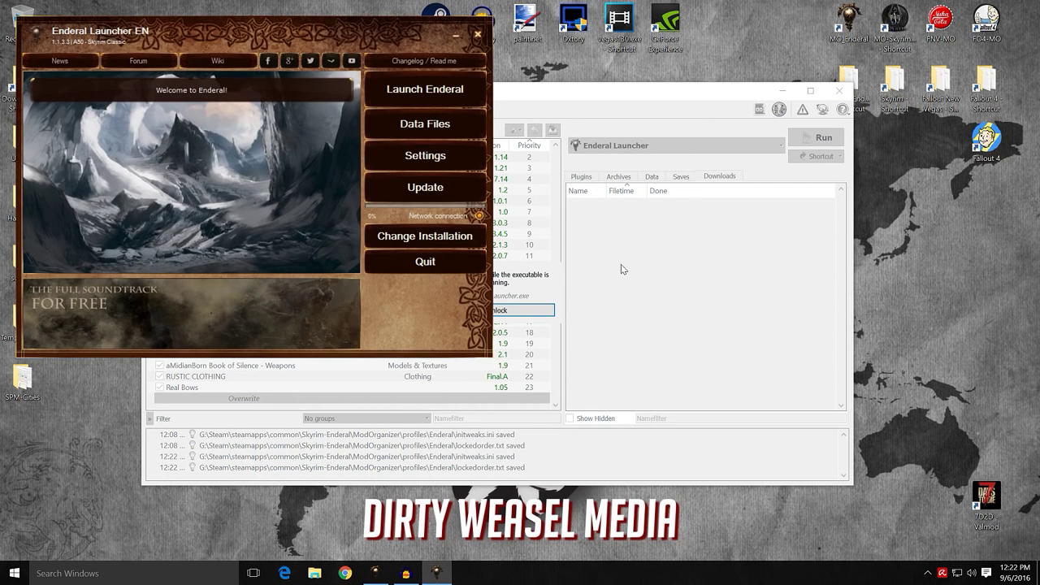
{"action": "left_click", "coordinate": [417, 160]}
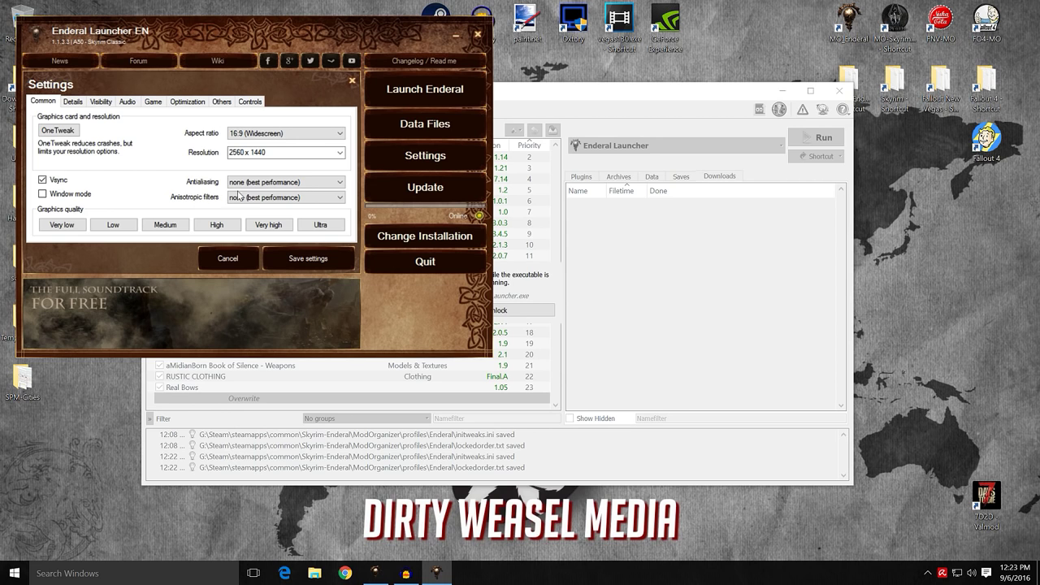
- Check the FXAA setting and the antialiasing and anisotropic filter options in the launcher settings, then close the launcher
{"action": "left_click", "coordinate": [73, 102]}
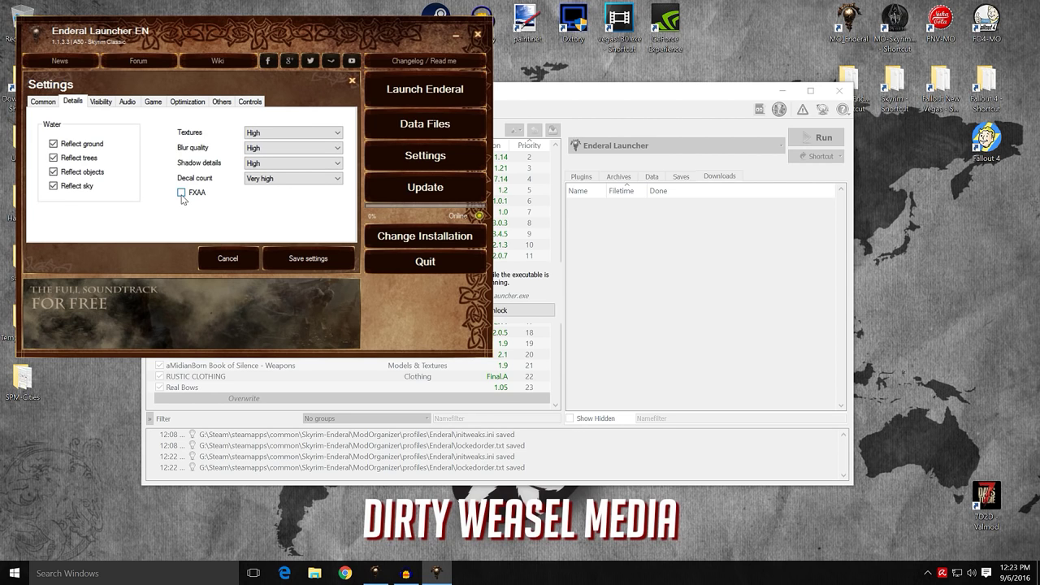
{"action": "left_click", "coordinate": [44, 103]}
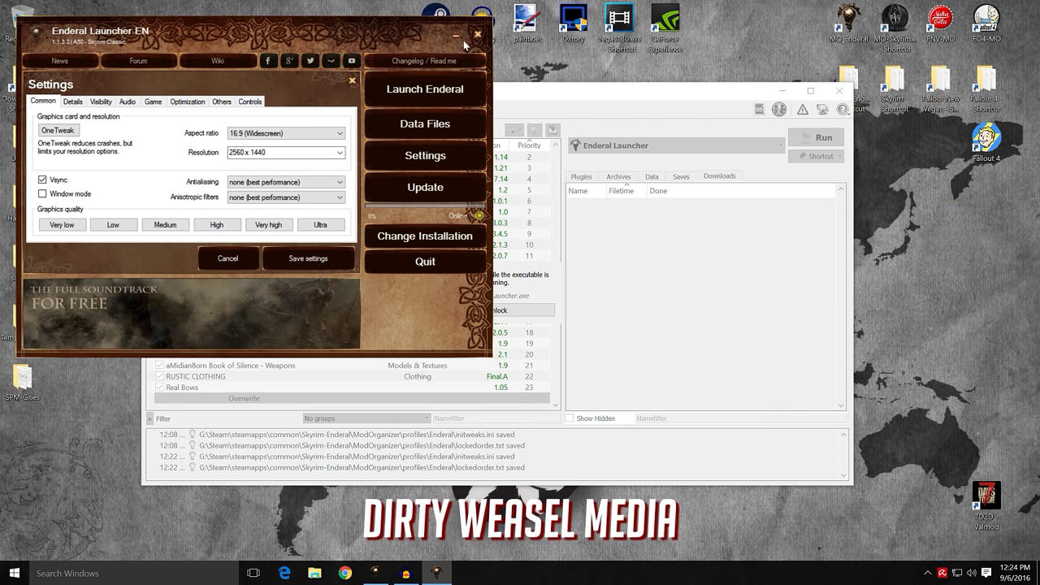
{"action": "left_click", "coordinate": [478, 37]}
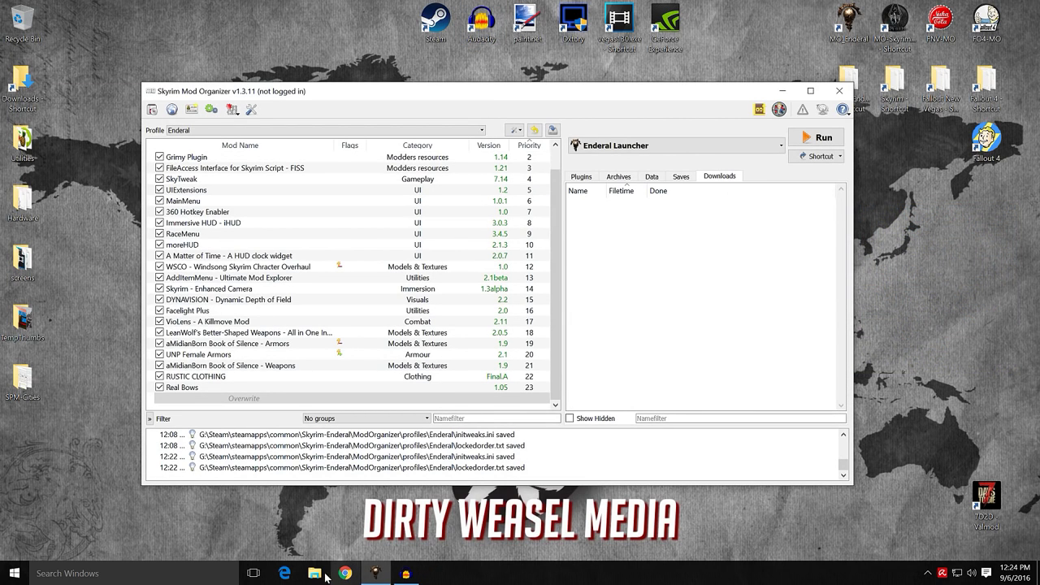
- Open enblocal.ini from the Skyrim-Enderal folder and locate the EdgeAA, TemporalAA and SubPixelAA lines in its ANTIALIASING section
{"action": "left_click", "coordinate": [315, 574]}
{"action": "double_click", "coordinate": [578, 214]}
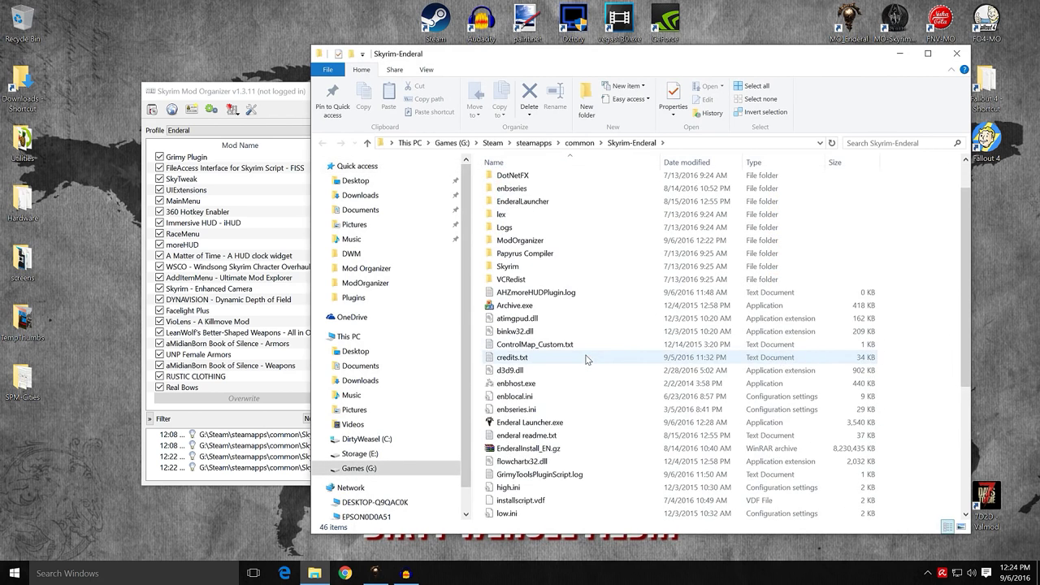
{"action": "scroll", "coordinate": [552, 357], "scroll_direction": "down", "scroll_amount": 1}
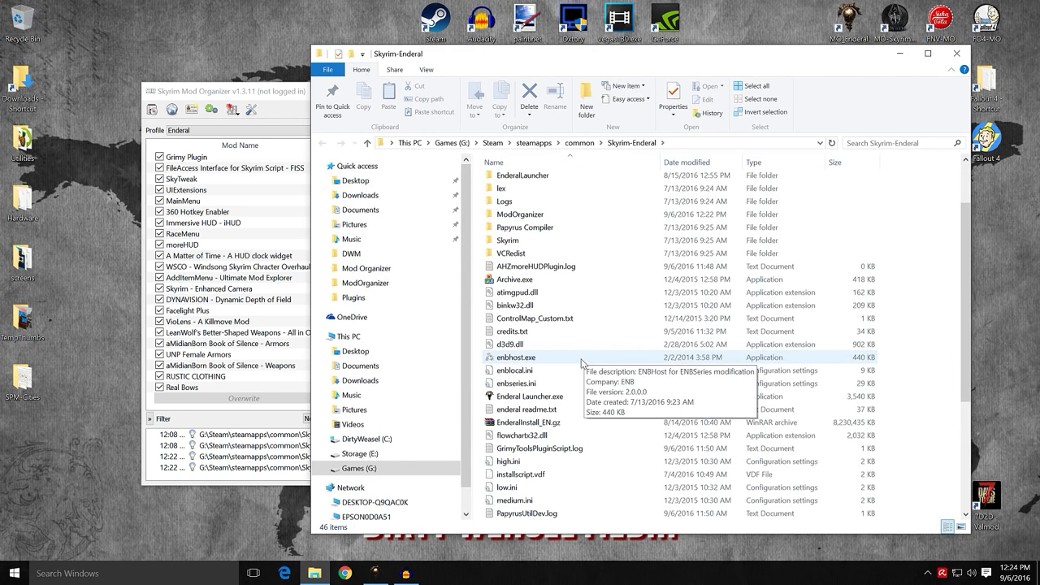
{"action": "double_click", "coordinate": [540, 373]}
{"action": "scroll", "coordinate": [540, 372], "scroll_direction": "down", "scroll_amount": 3}
{"action": "scroll", "coordinate": [541, 371], "scroll_direction": "down", "scroll_amount": 3}
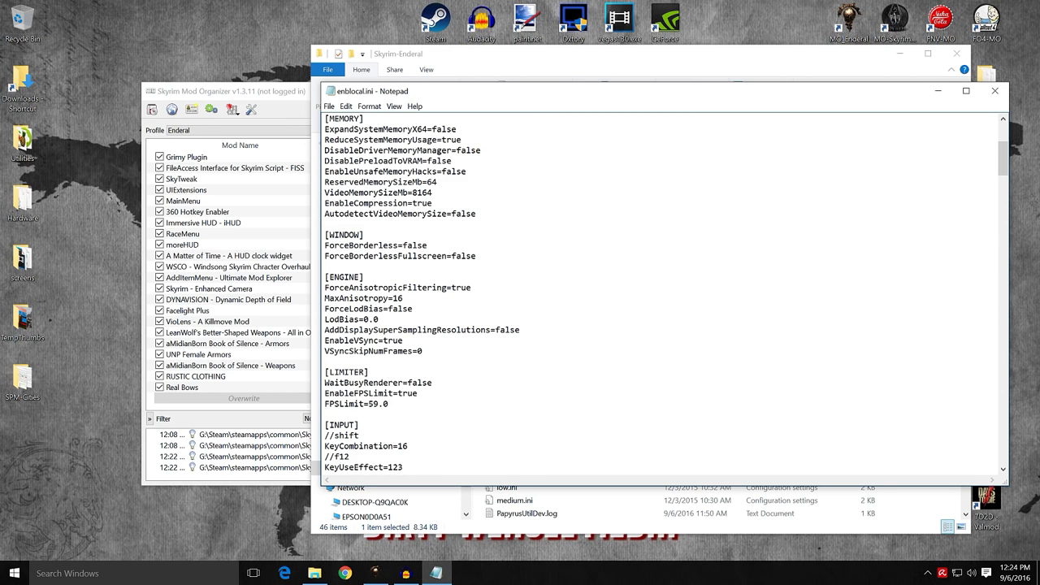
{"action": "scroll", "coordinate": [666, 294], "scroll_direction": "down", "scroll_amount": 11}
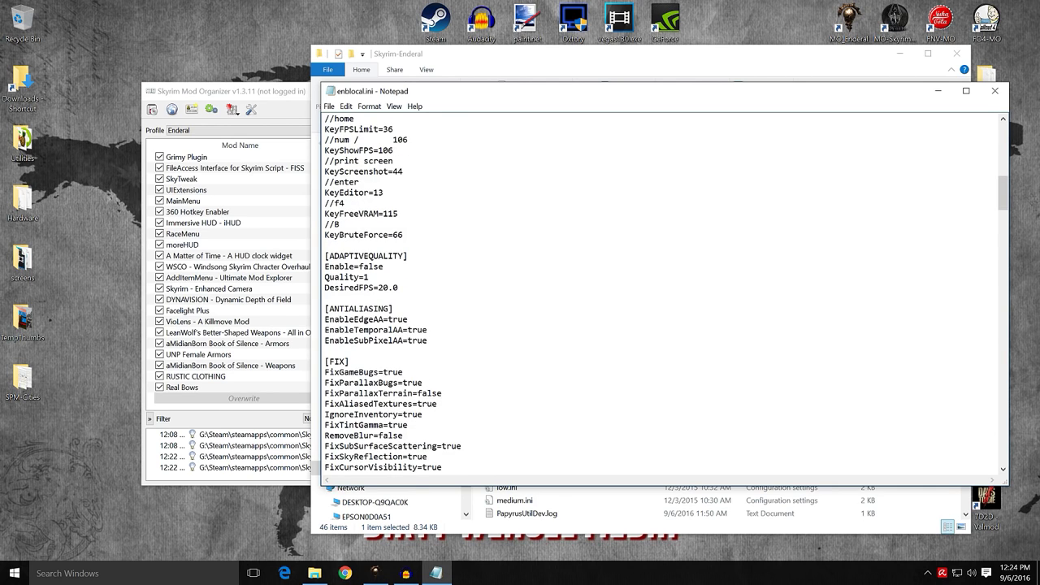
{"action": "left_click_drag", "start_coordinate": [428, 340], "coordinate": [325, 319]}
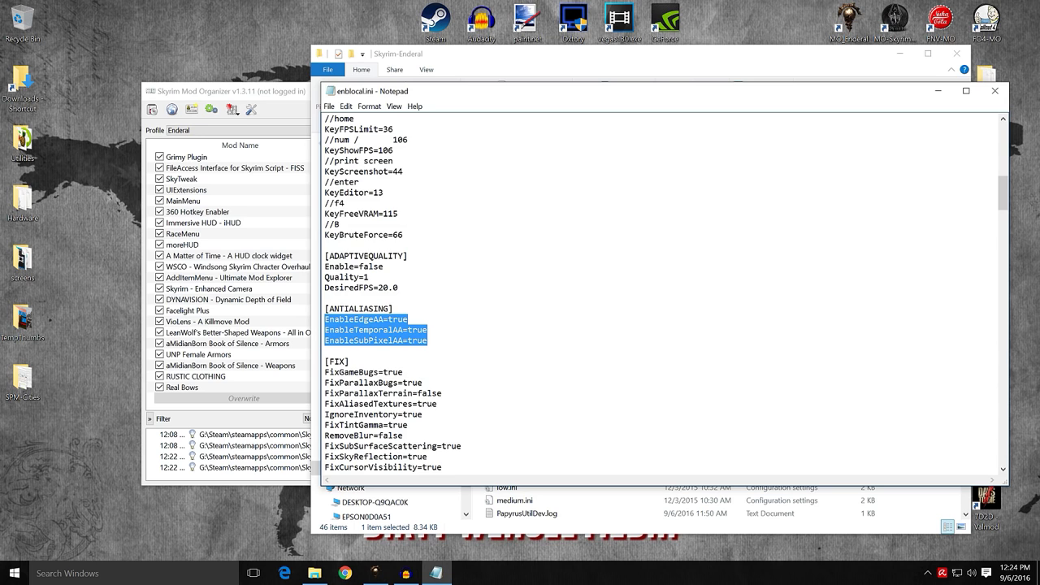
- Review the ENGINE and LIMITER sections of enblocal.ini, then close the file and the Skyrim-Enderal folder
{"action": "key", "text": "Up"}
{"action": "key", "text": "Up"}
{"action": "key", "text": "Up"}
{"action": "key", "text": "Up"}
{"action": "key", "text": "Up"}
{"action": "key", "text": "Up"}
{"action": "key", "text": "Up"}
{"action": "key", "text": "Up"}
{"action": "key", "text": "Up"}
{"action": "key", "text": "Up"}
{"action": "key", "text": "Up"}
{"action": "key", "text": "Up"}
{"action": "key", "text": "Up"}
{"action": "key", "text": "Up"}
{"action": "key", "text": "Up"}
{"action": "key", "text": "Up"}
{"action": "key", "text": "Up"}
{"action": "key", "text": "Up"}
{"action": "key", "text": "Up"}
{"action": "key", "text": "Up"}
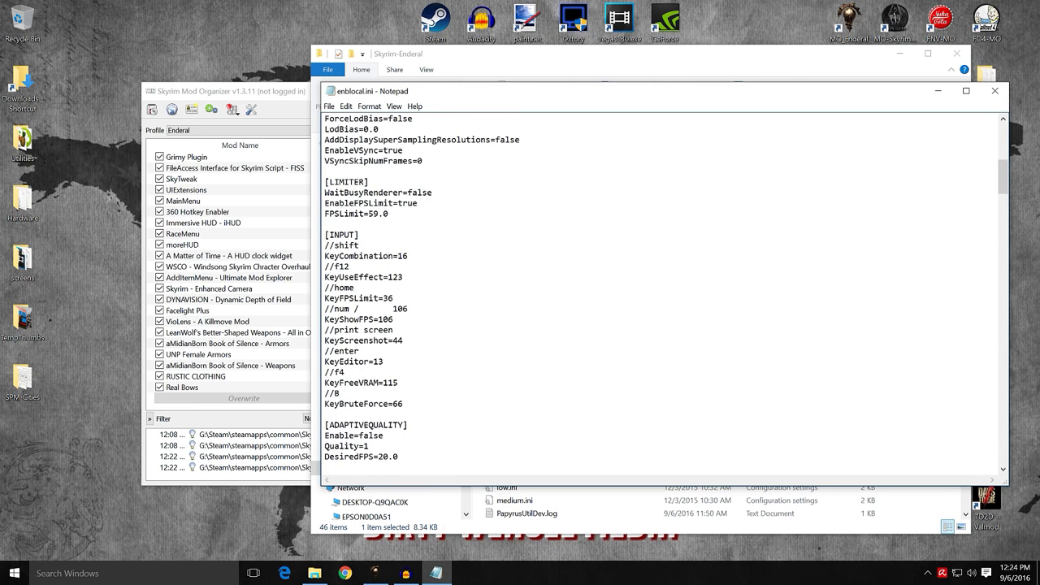
{"action": "key", "text": "Up"}
{"action": "key", "text": "Up"}
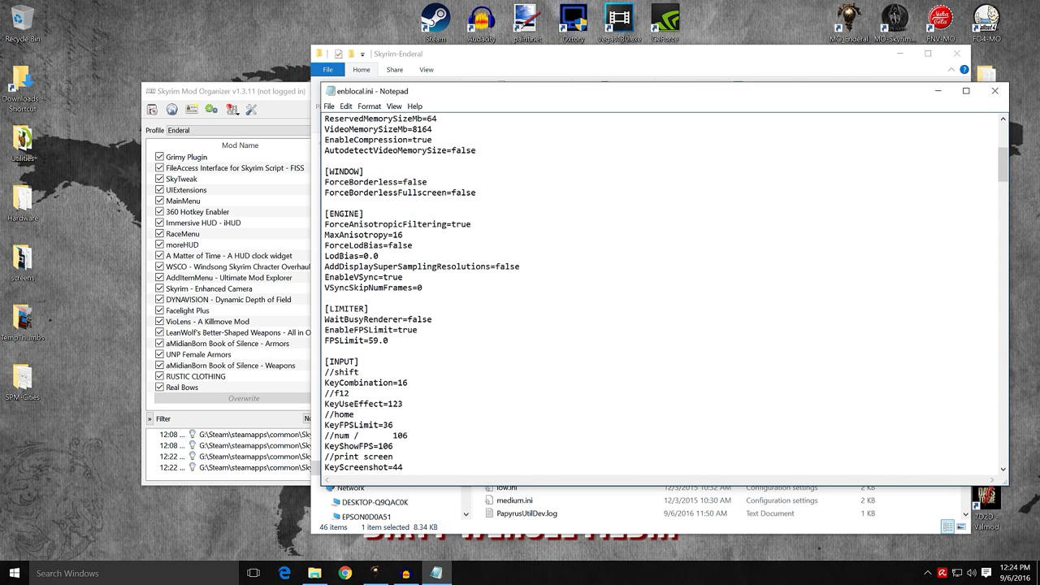
{"action": "left_click", "coordinate": [995, 90]}
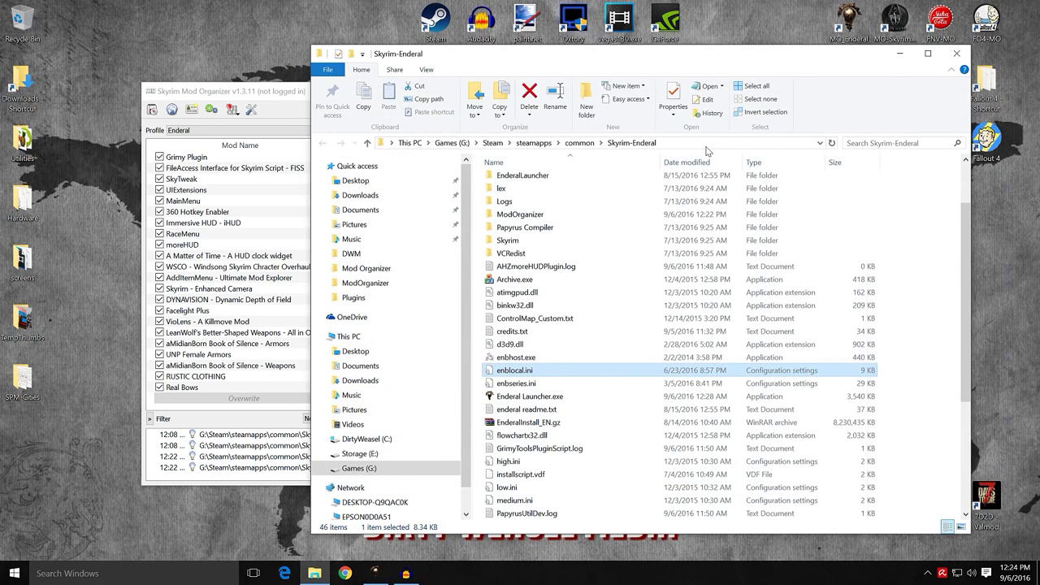
{"action": "left_click", "coordinate": [956, 56]}
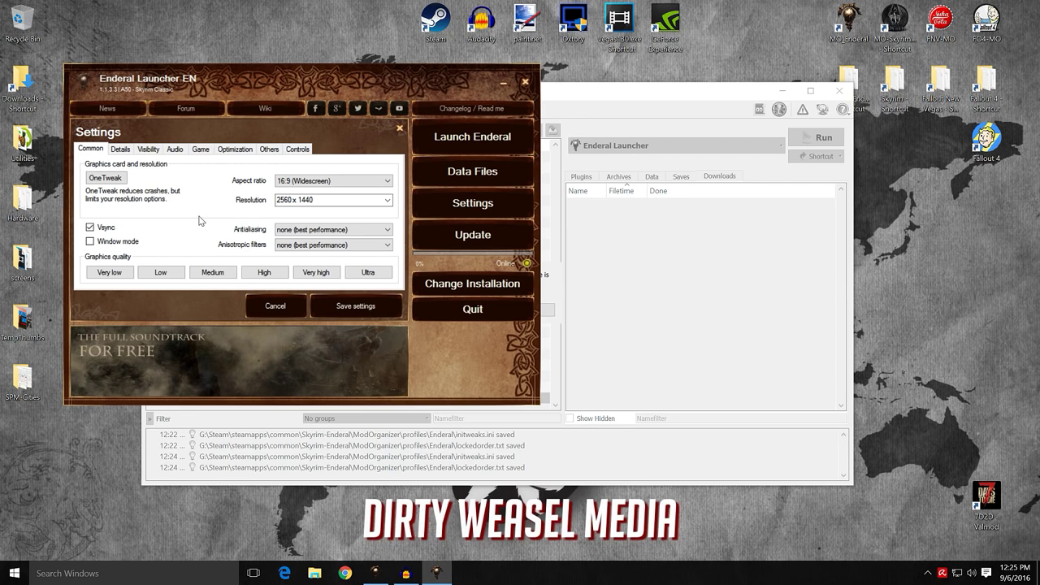
- Review the Enderal Launcher settings from Common through Details, Visibility, Audio, Game, Optimization, Others and Controls, then quit the launcher
{"action": "left_click", "coordinate": [121, 149]}
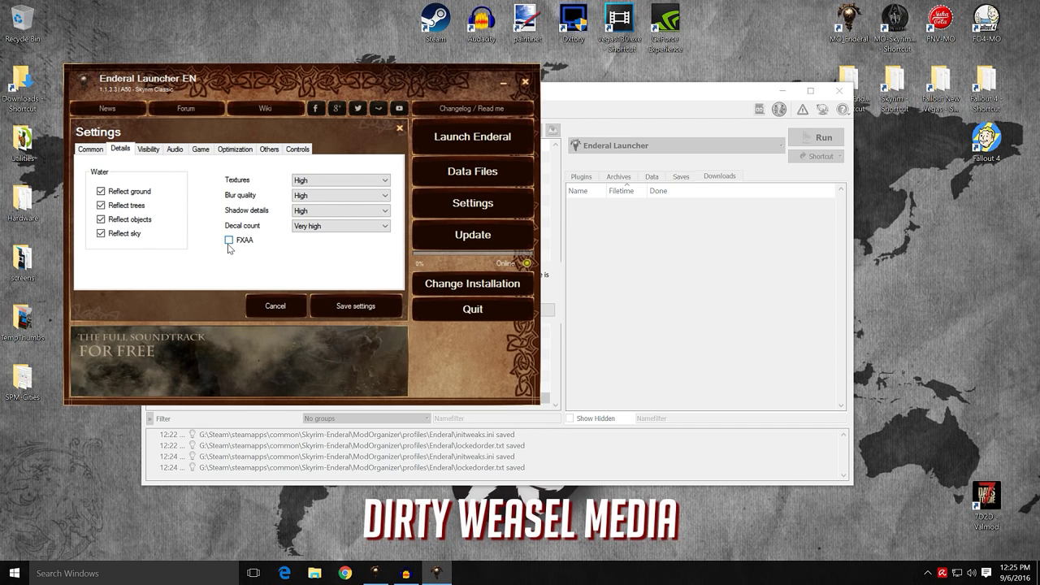
{"action": "left_click", "coordinate": [91, 149]}
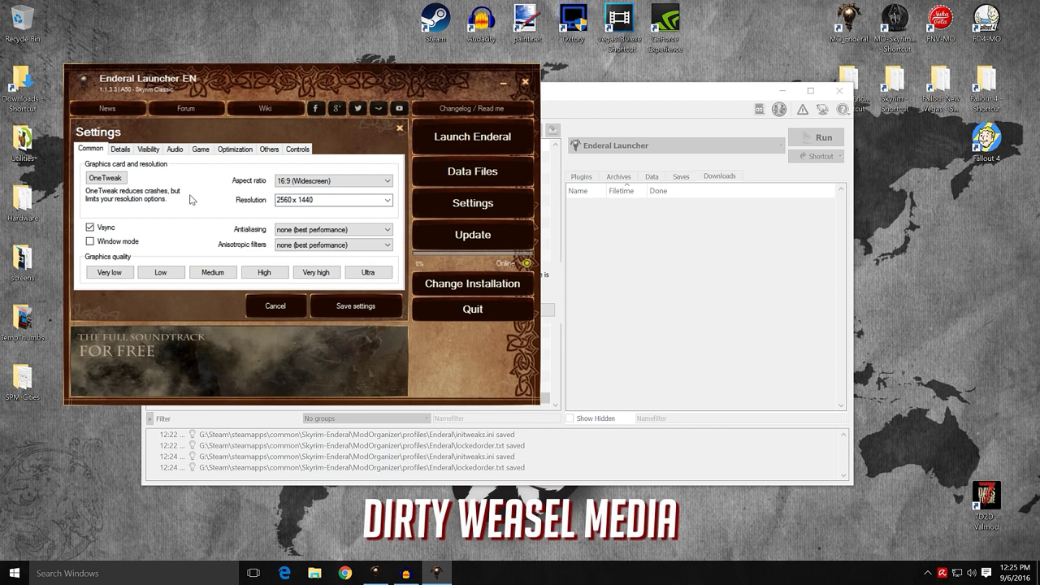
{"action": "left_click", "coordinate": [123, 150]}
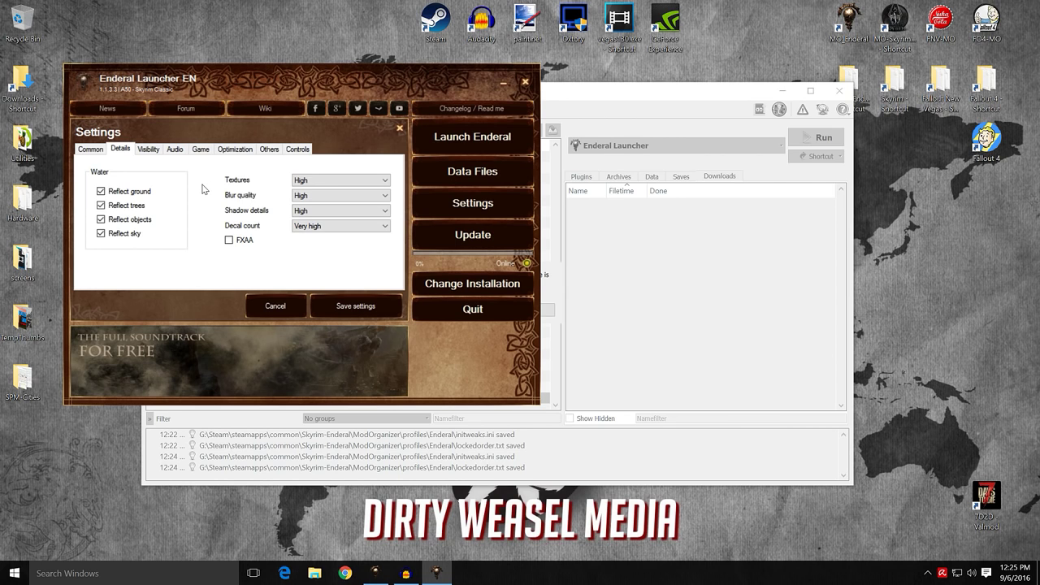
{"action": "left_click", "coordinate": [150, 150]}
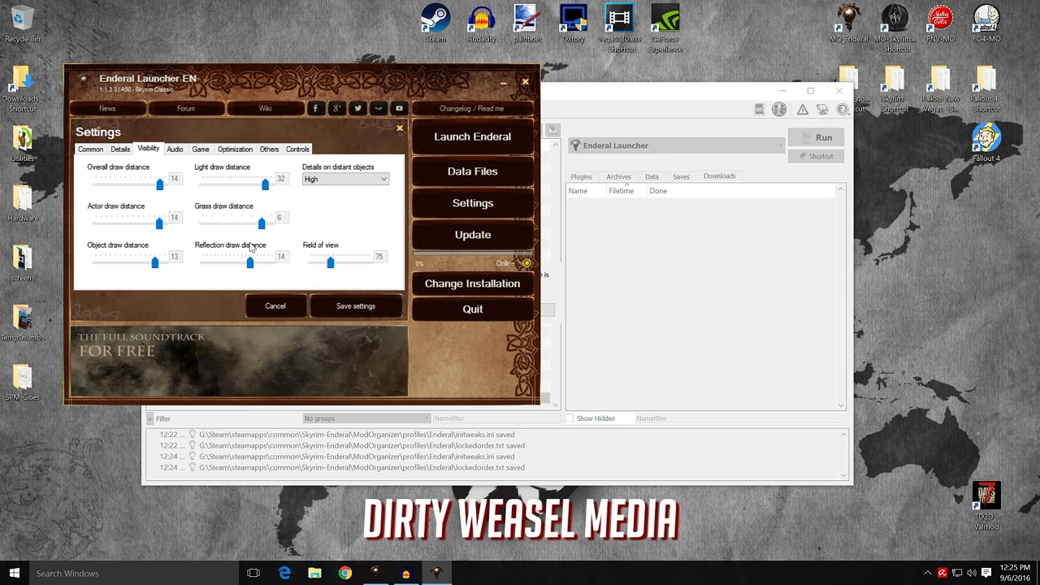
{"action": "left_click", "coordinate": [176, 149]}
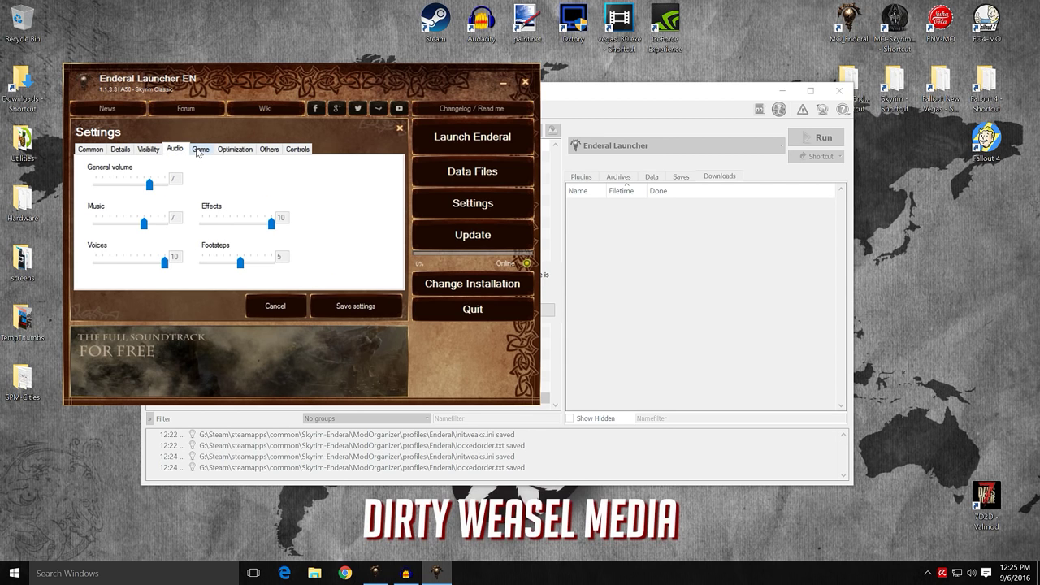
{"action": "left_click", "coordinate": [199, 151]}
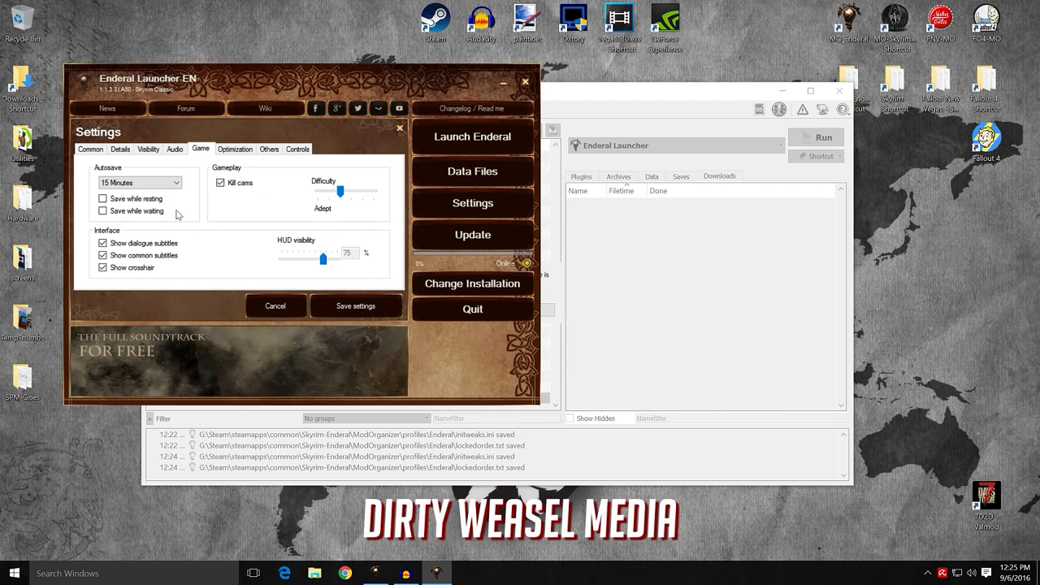
{"action": "left_click", "coordinate": [238, 151]}
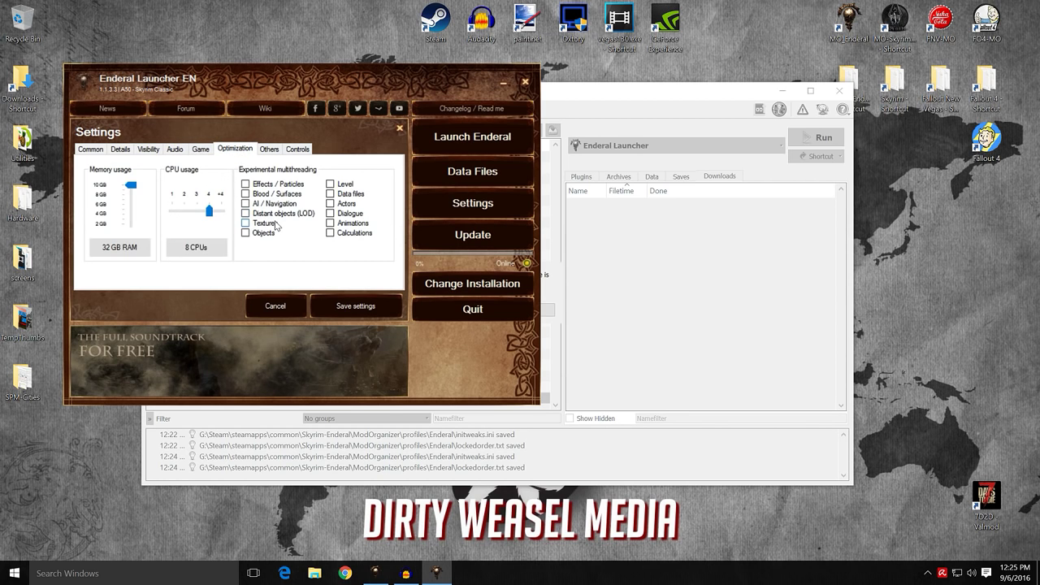
{"action": "left_click", "coordinate": [269, 151]}
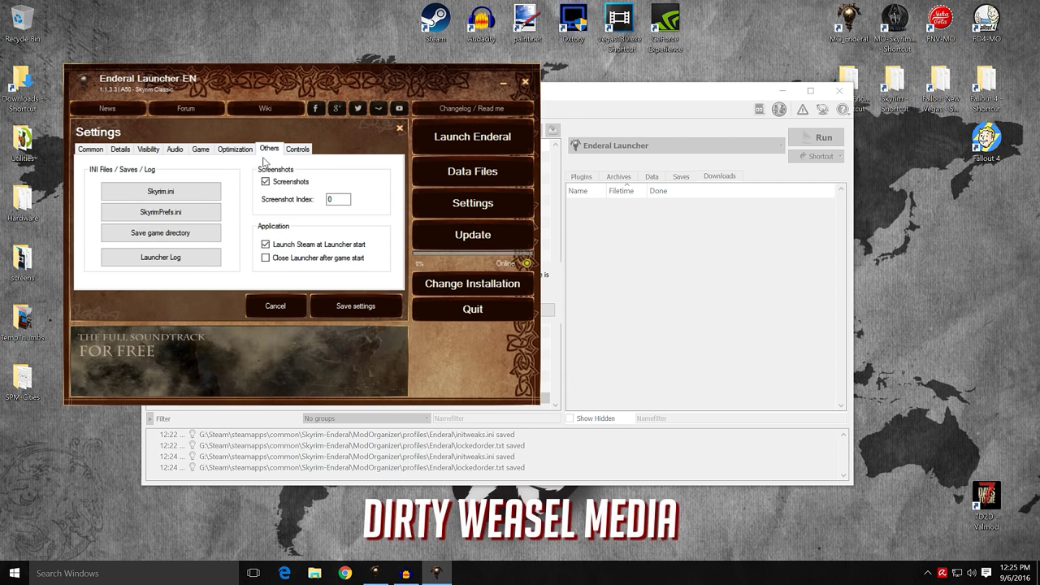
{"action": "left_click", "coordinate": [295, 153]}
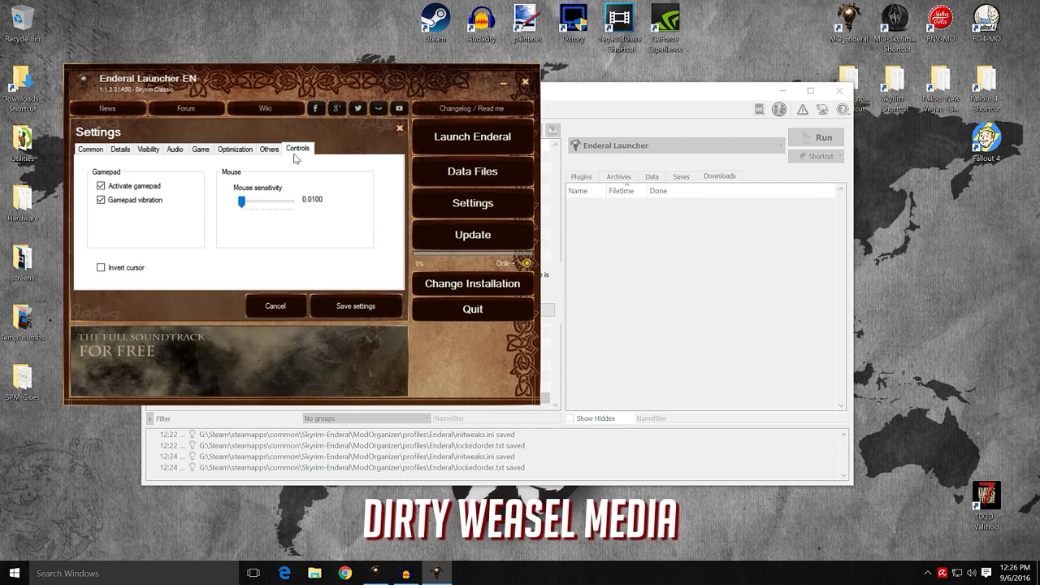
{"action": "key", "text": "ctrl+Tab"}
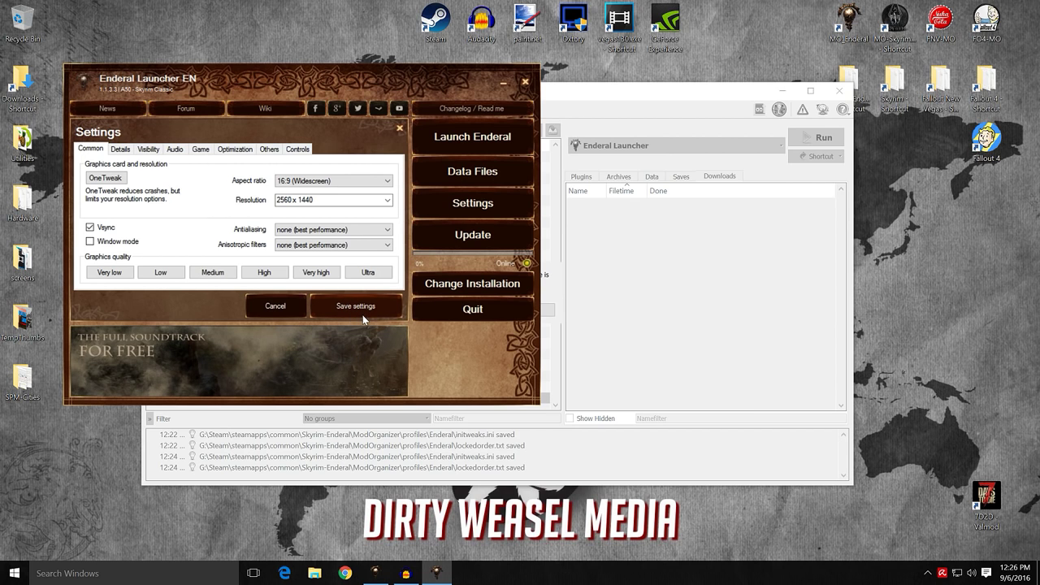
{"action": "left_click", "coordinate": [470, 310]}
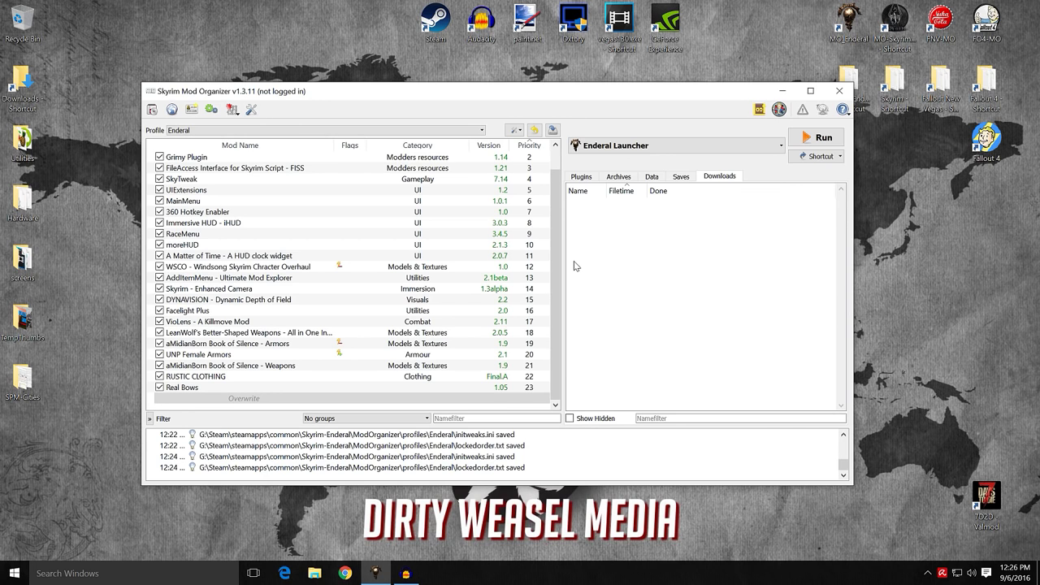
- Open Mod Organizer's INI editor and find the iMinGrassSize entry in the Grass section of skyrim.ini
{"action": "left_click", "coordinate": [235, 110]}
{"action": "left_click", "coordinate": [261, 127]}
{"action": "left_click_drag", "start_coordinate": [520, 219], "coordinate": [515, 181]}
{"action": "left_click_drag", "start_coordinate": [608, 244], "coordinate": [615, 303]}
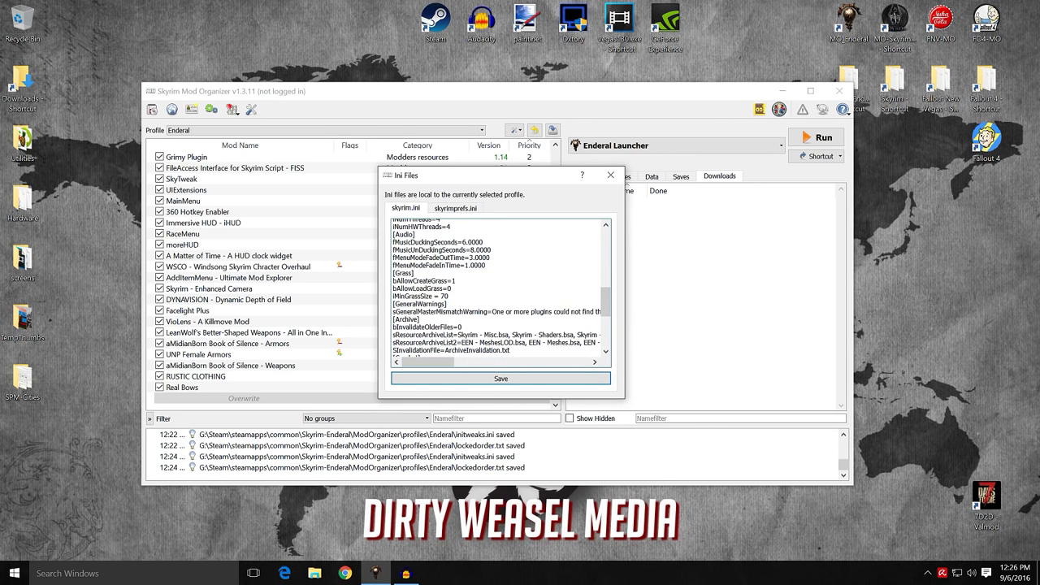
{"action": "left_click_drag", "start_coordinate": [447, 297], "coordinate": [392, 297]}
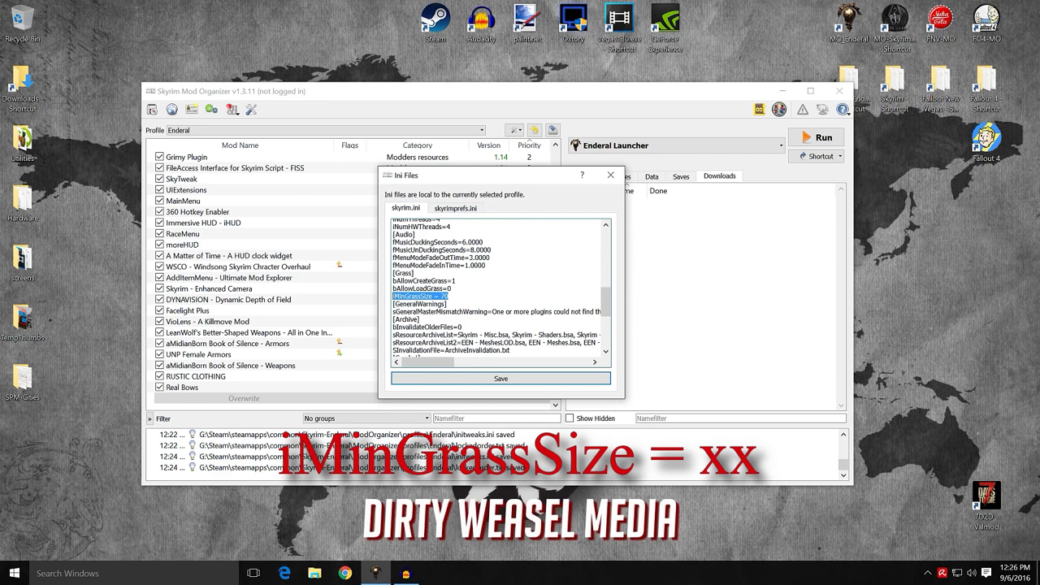
{"action": "key", "text": "Right"}
{"action": "scroll", "coordinate": [611, 302], "scroll_direction": "up", "scroll_amount": 10}
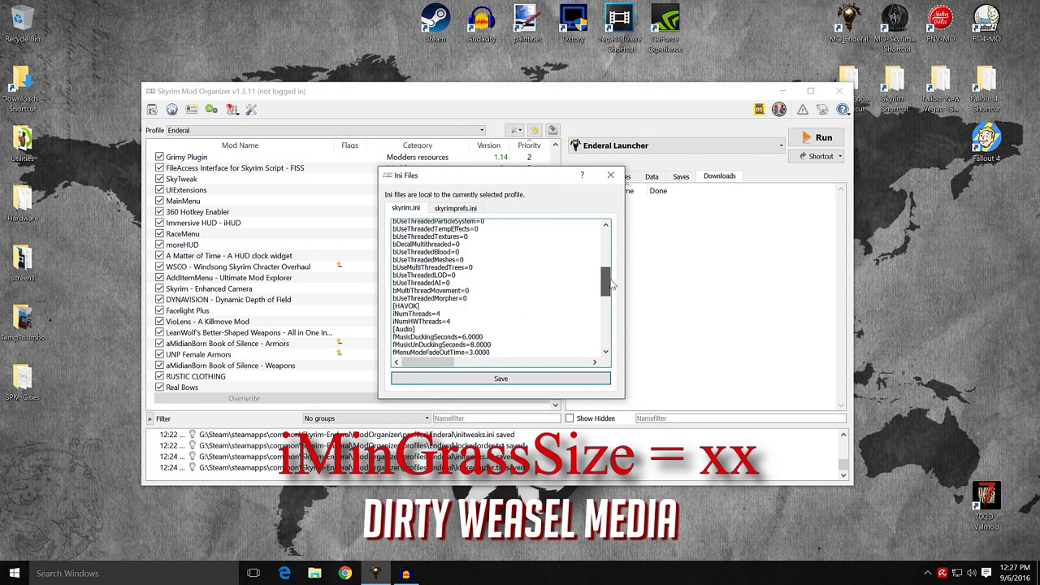
- Check skyrimprefs.ini, return to the iMinGrassSize line in skyrim.ini and close the INI editor
{"action": "left_click", "coordinate": [457, 209]}
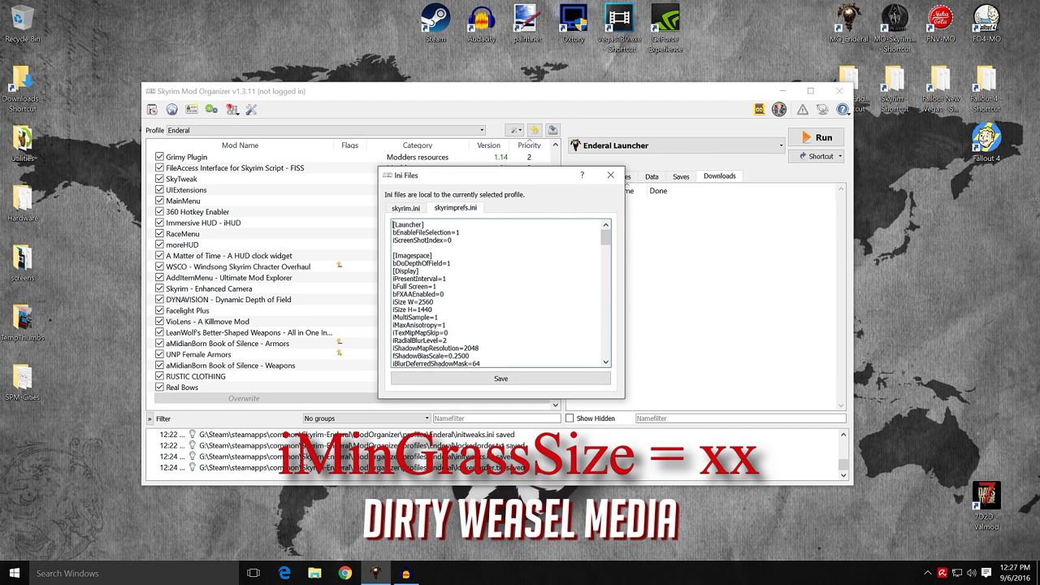
{"action": "mouse_move", "coordinate": [606, 237]}
{"action": "left_mouse_down"}
{"action": "mouse_move", "coordinate": [623, 276]}
{"action": "mouse_move", "coordinate": [618, 235]}
{"action": "left_mouse_up"}
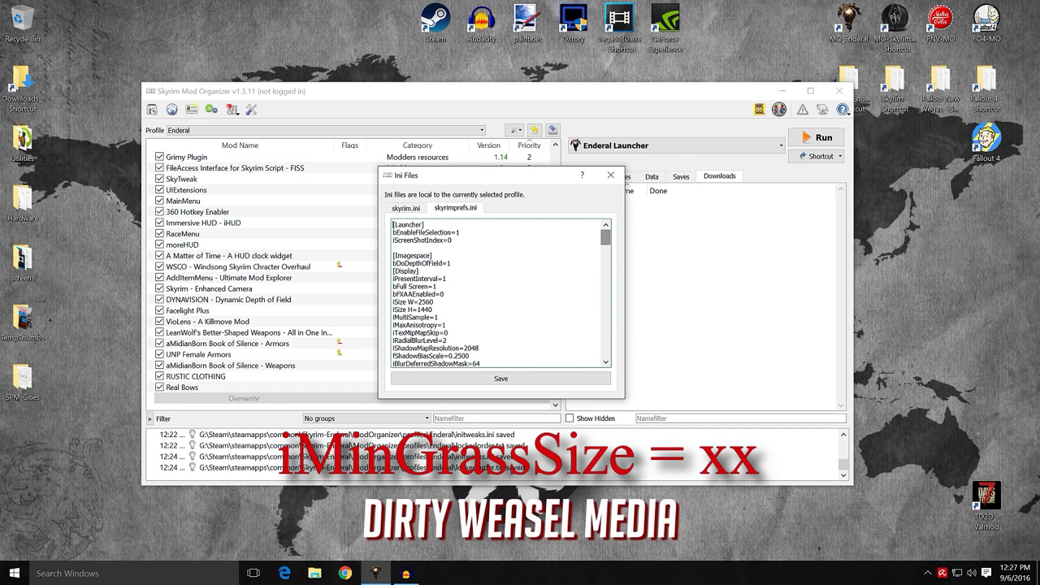
{"action": "left_click", "coordinate": [412, 212]}
{"action": "left_click_drag", "start_coordinate": [607, 252], "coordinate": [619, 302]}
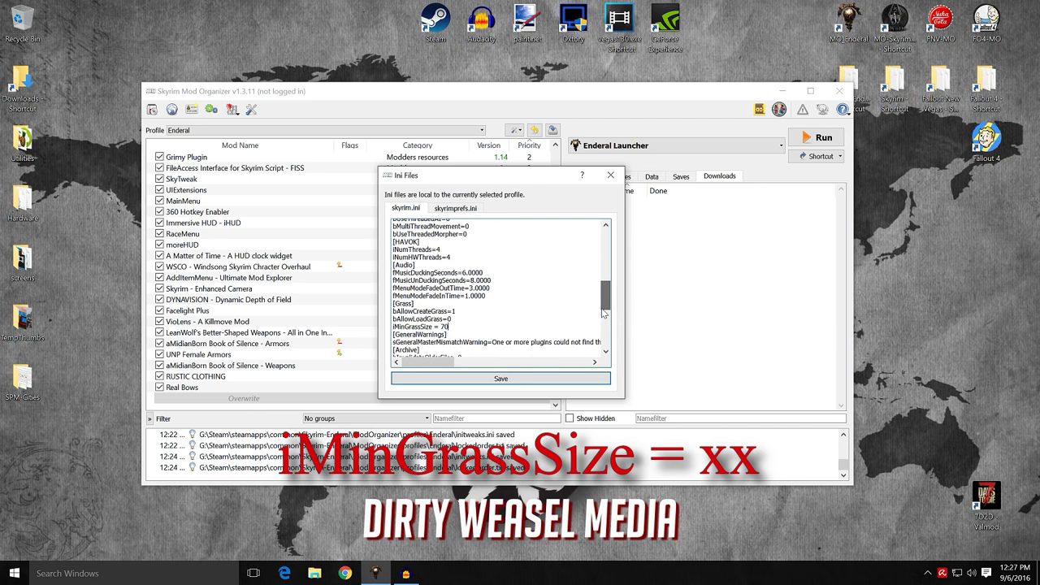
{"action": "left_click_drag", "start_coordinate": [449, 326], "coordinate": [393, 326]}
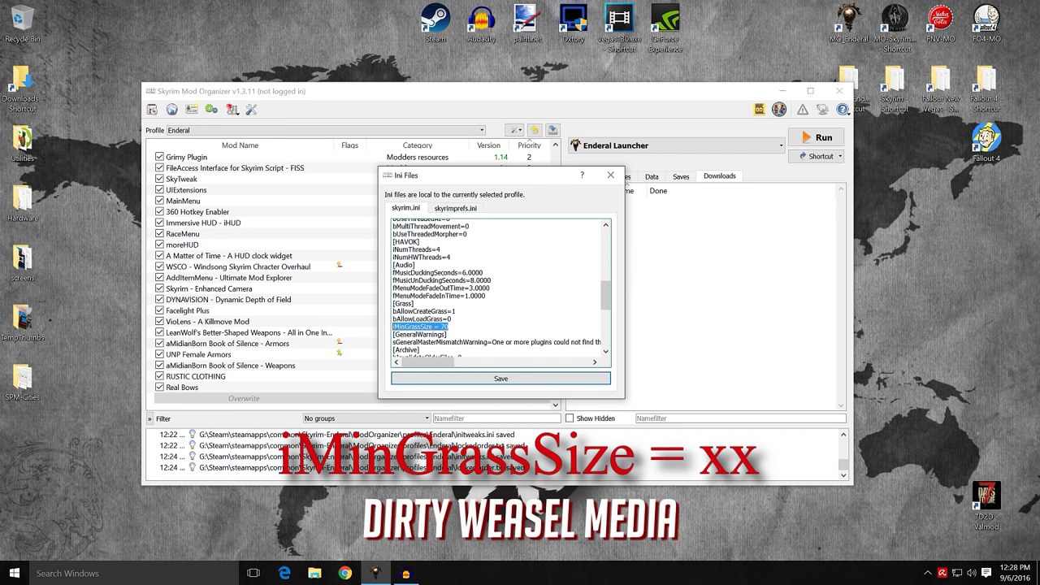
{"action": "key", "text": "Right"}
{"action": "key", "text": "shift+Home"}
{"action": "key", "text": "Right"}
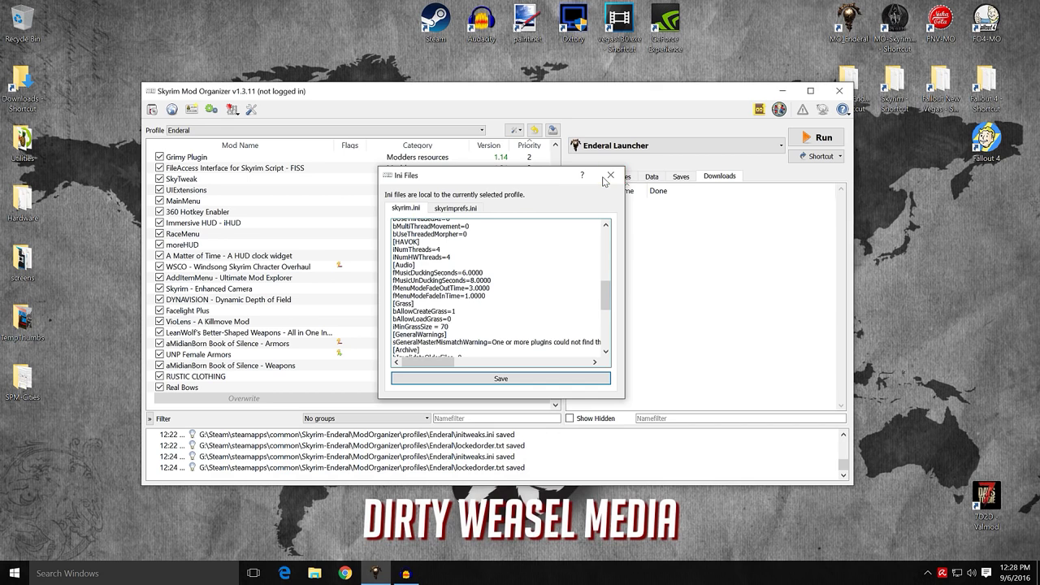
{"action": "left_click", "coordinate": [501, 378]}
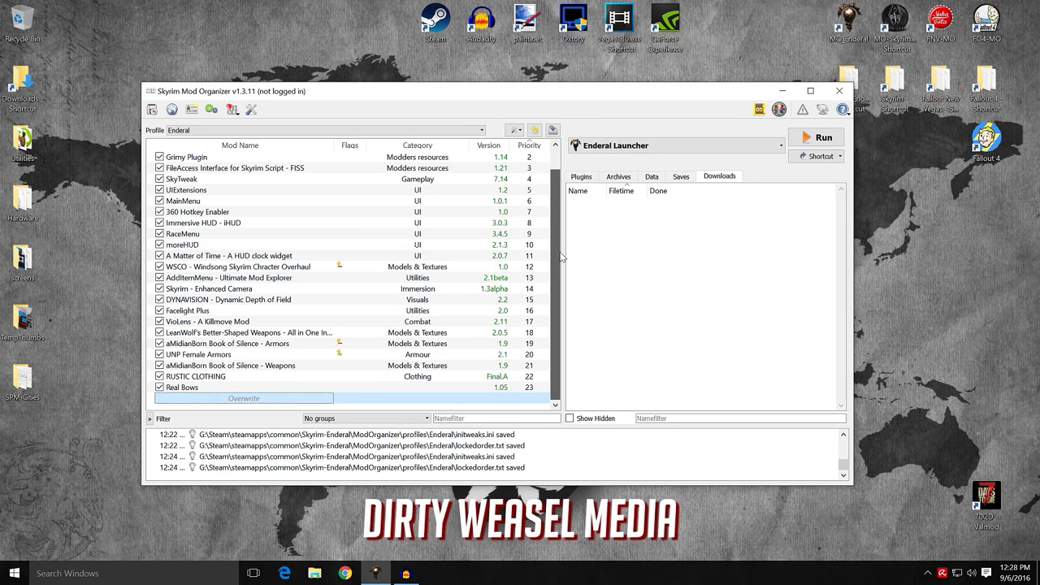
- Look over the installed mod list and select SKSE as the executable to run
{"action": "scroll", "coordinate": [556, 211], "scroll_direction": "up", "scroll_amount": 1}
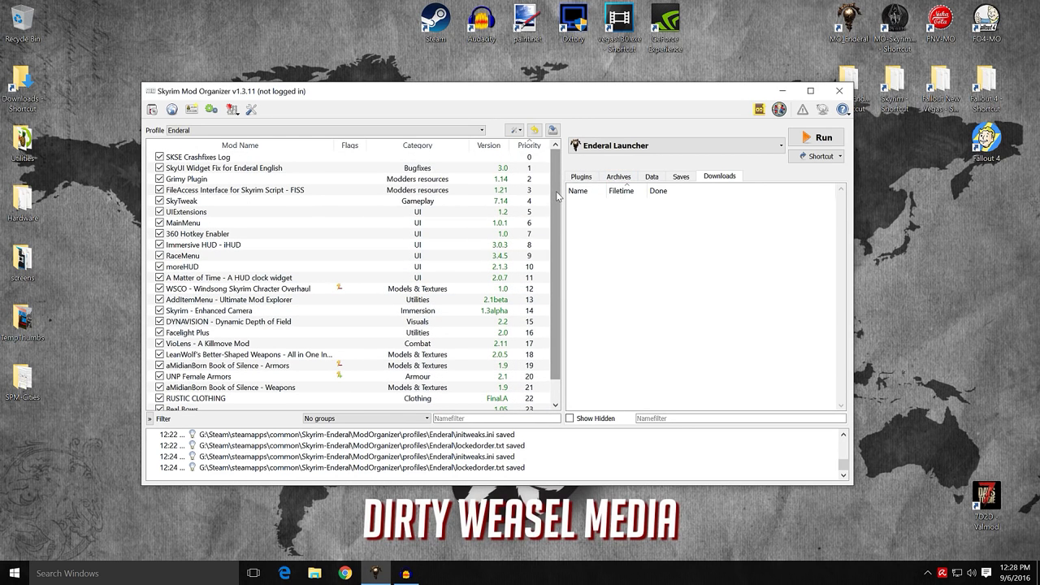
{"action": "scroll", "coordinate": [558, 211], "scroll_direction": "down", "scroll_amount": 1}
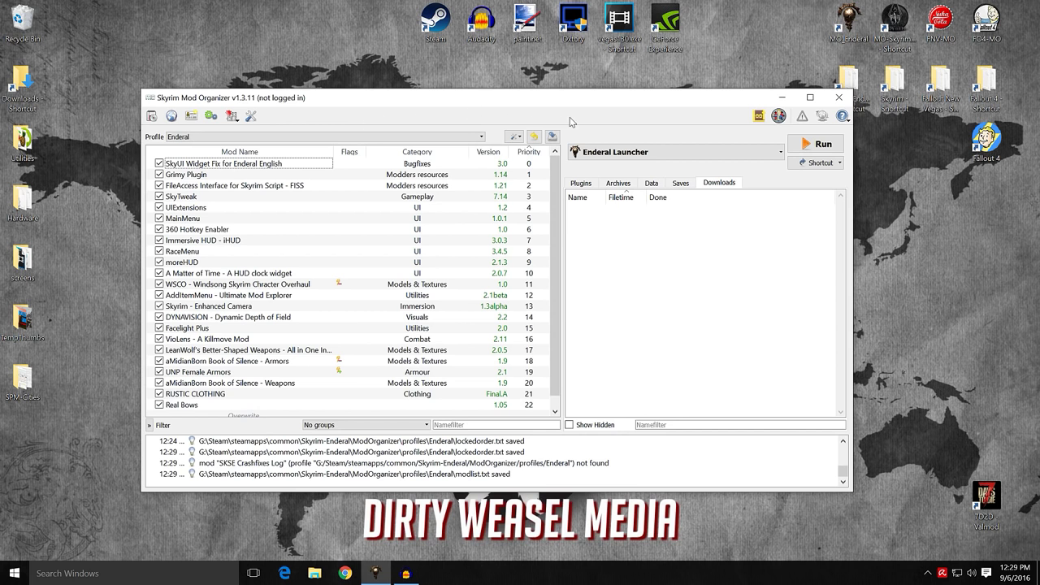
{"action": "left_click", "coordinate": [675, 152]}
{"action": "left_click", "coordinate": [696, 168]}
{"action": "mouse_move", "coordinate": [582, 101]}
{"action": "left_mouse_down"}
{"action": "mouse_move", "coordinate": [579, 112]}
{"action": "mouse_move", "coordinate": [578, 94]}
{"action": "left_mouse_up"}
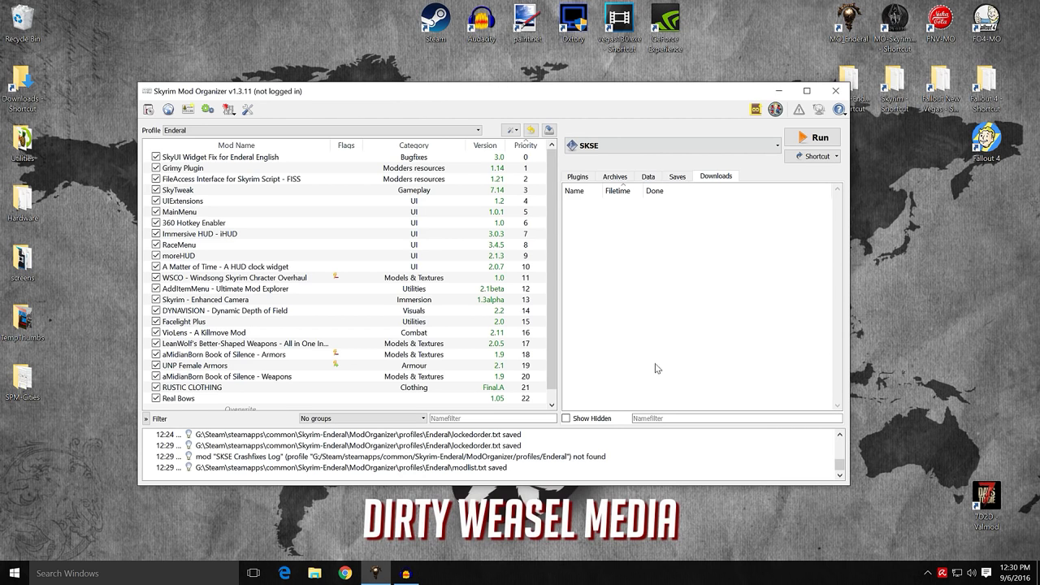
- Show the hidden downloads to look over the archives in the download list, and hide them again
{"action": "left_click", "coordinate": [567, 419]}
{"action": "scroll", "coordinate": [642, 282], "scroll_direction": "up", "scroll_amount": 3}
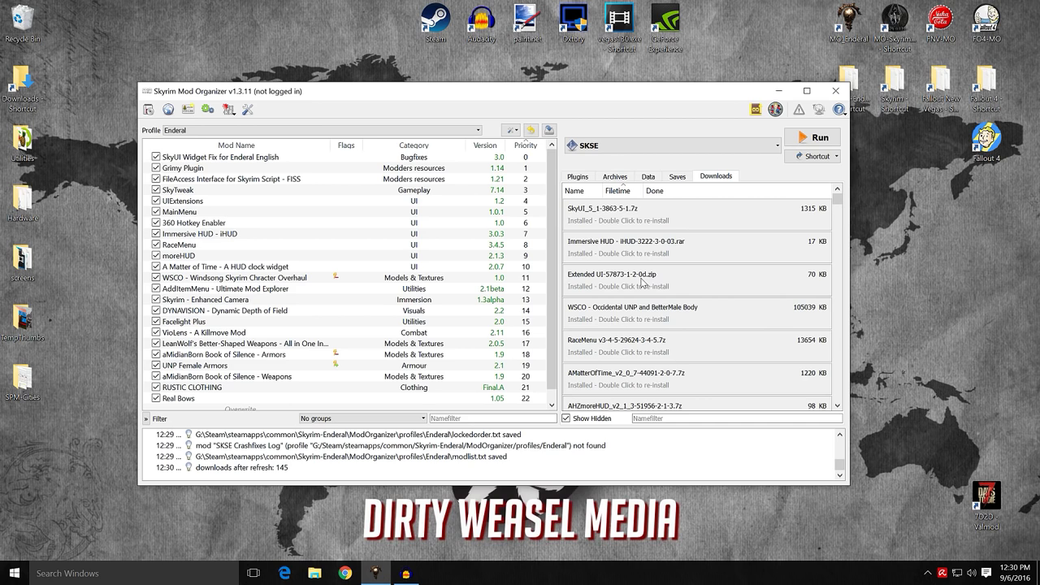
{"action": "left_click", "coordinate": [568, 419]}
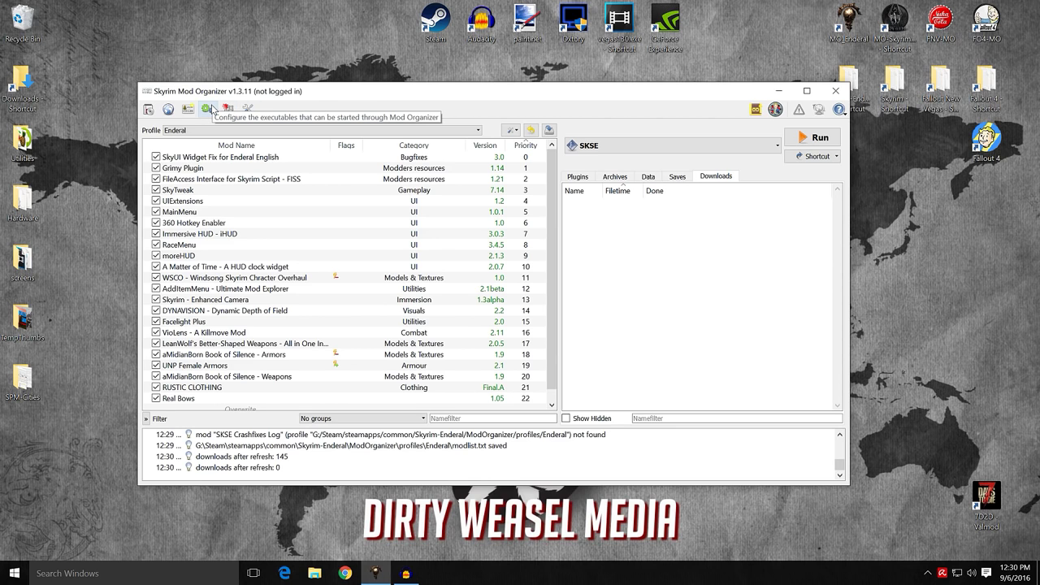
- Open Mod Organizer's general settings, unlock the advanced options to review the download, mod and cache directories, and cancel the dialog
{"action": "left_click", "coordinate": [247, 111]}
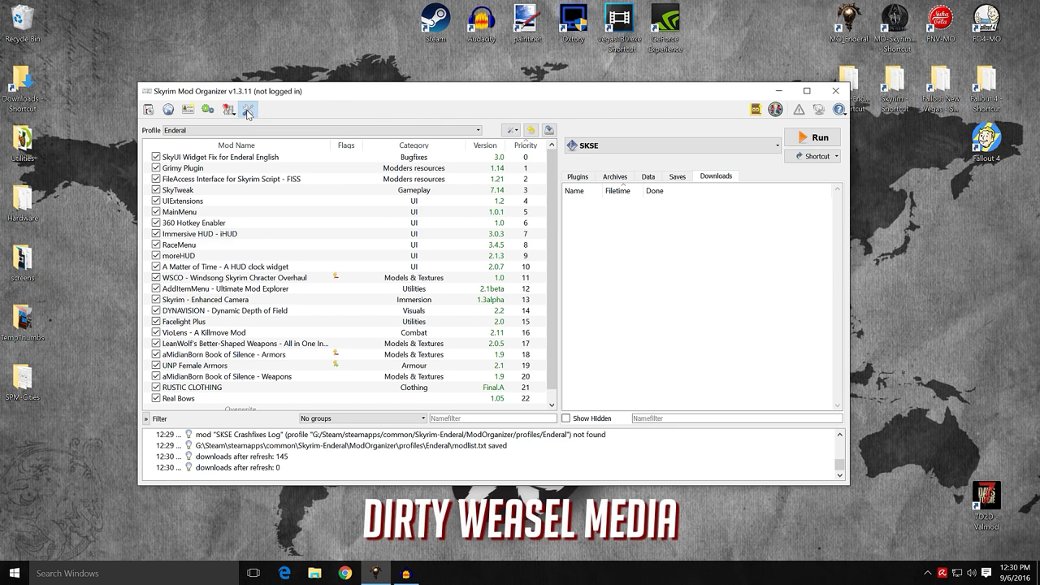
{"action": "left_click_drag", "start_coordinate": [613, 246], "coordinate": [848, 248]}
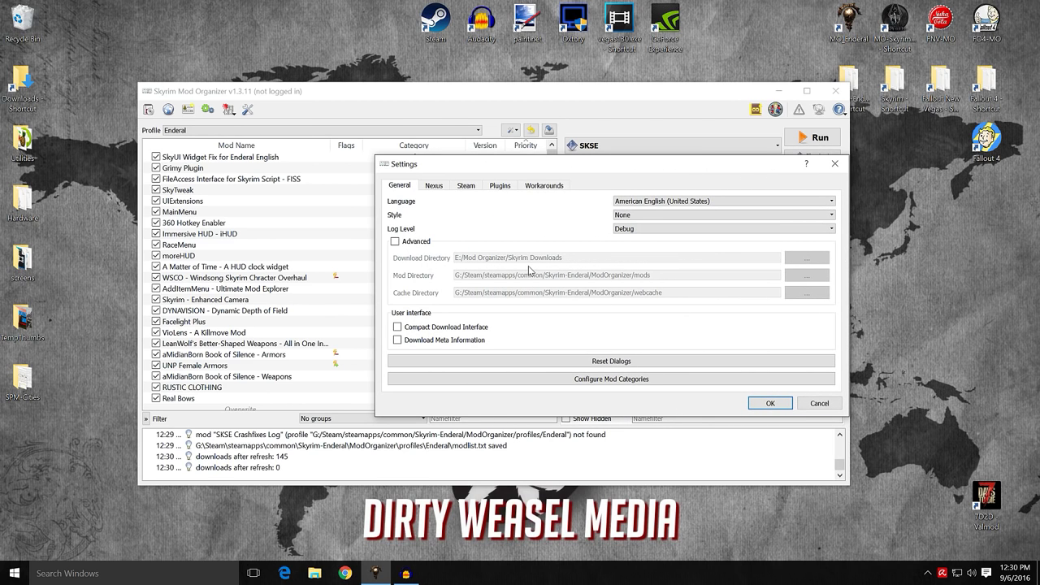
{"action": "left_click", "coordinate": [395, 241]}
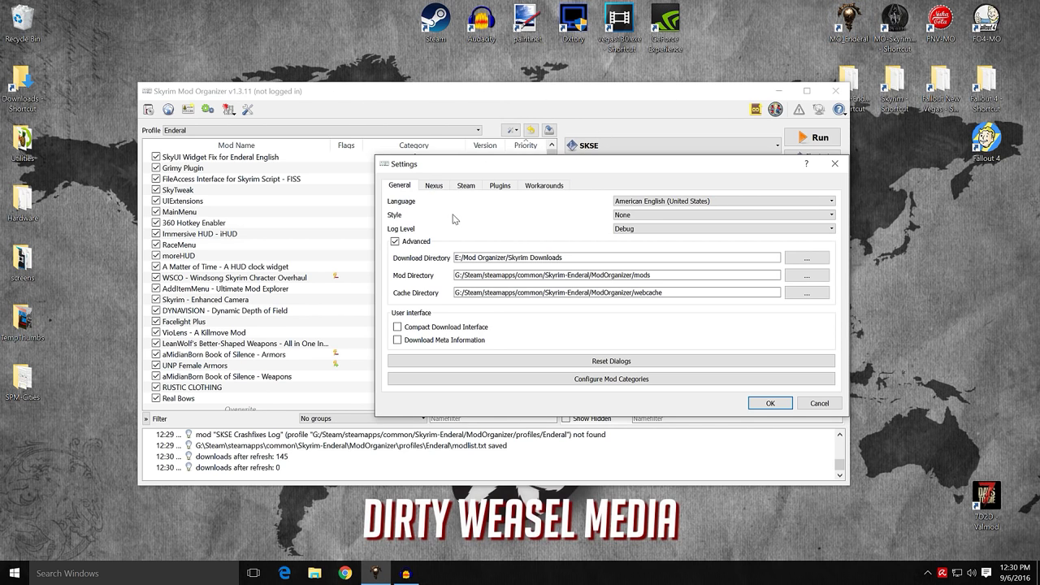
{"action": "left_click", "coordinate": [819, 404]}
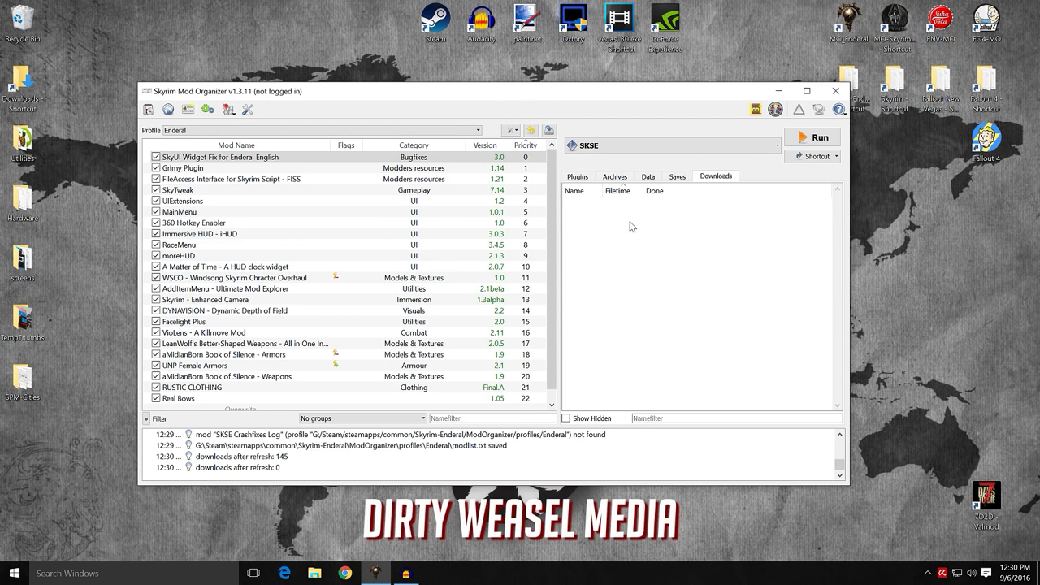
- Show the hidden downloads again and look over the download list and the installed mod list
{"action": "left_click", "coordinate": [565, 420]}
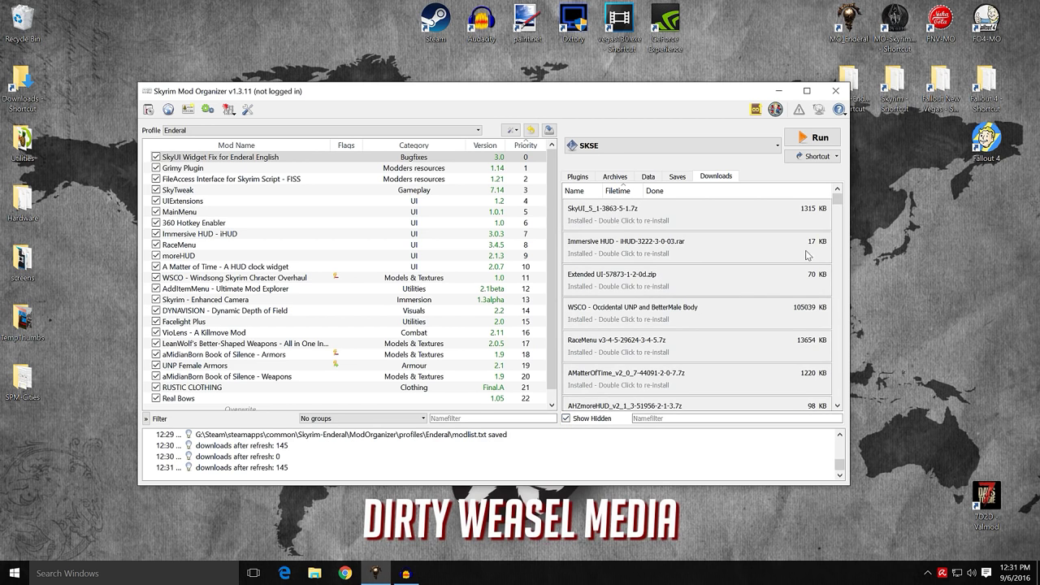
{"action": "mouse_move", "coordinate": [838, 199]}
{"action": "left_mouse_down"}
{"action": "mouse_move", "coordinate": [838, 395]}
{"action": "mouse_move", "coordinate": [847, 197]}
{"action": "left_mouse_up"}
{"action": "left_click", "coordinate": [552, 235]}
{"action": "scroll", "coordinate": [552, 244], "scroll_direction": "down", "scroll_amount": 1}
{"action": "scroll", "coordinate": [550, 261], "scroll_direction": "up", "scroll_amount": 1}
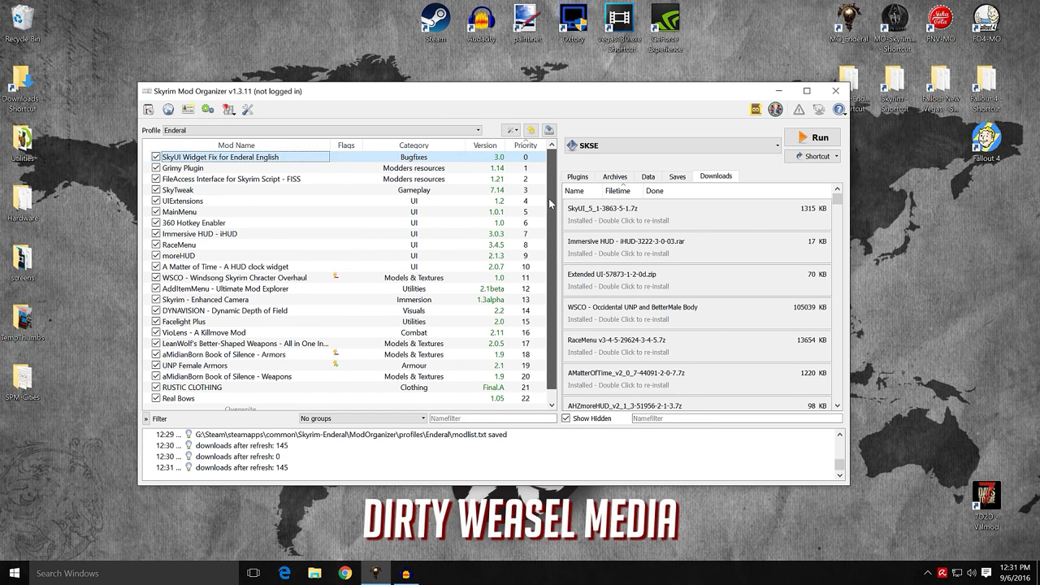